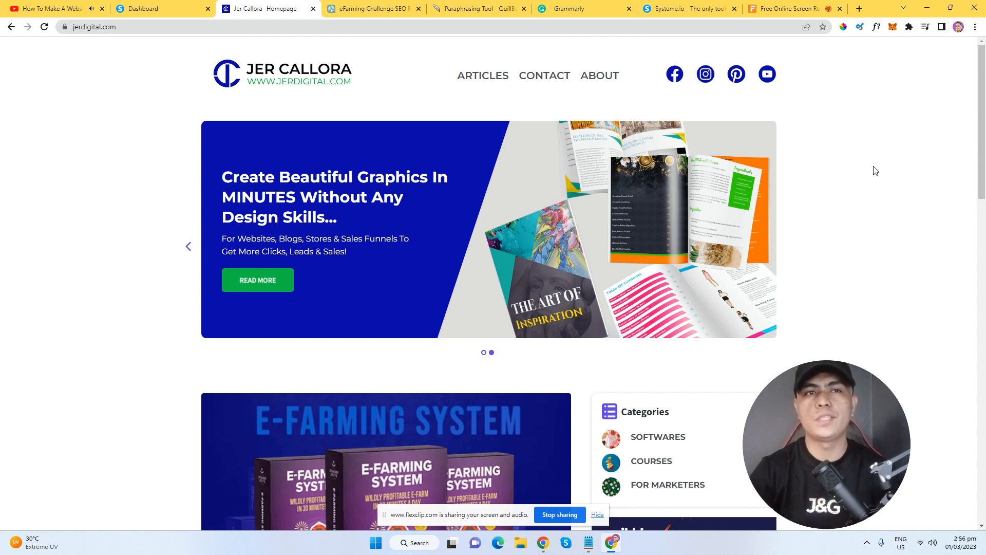
Scroll through the jerdigital.com homepage, then go back to the Systeme.io Blogs dashboard tab.
{"action": "mouse_move", "coordinate": [983, 129]}
{"action": "left_mouse_down"}
{"action": "mouse_move", "coordinate": [983, 192]}
{"action": "mouse_move", "coordinate": [983, 132]}
{"action": "left_mouse_up"}
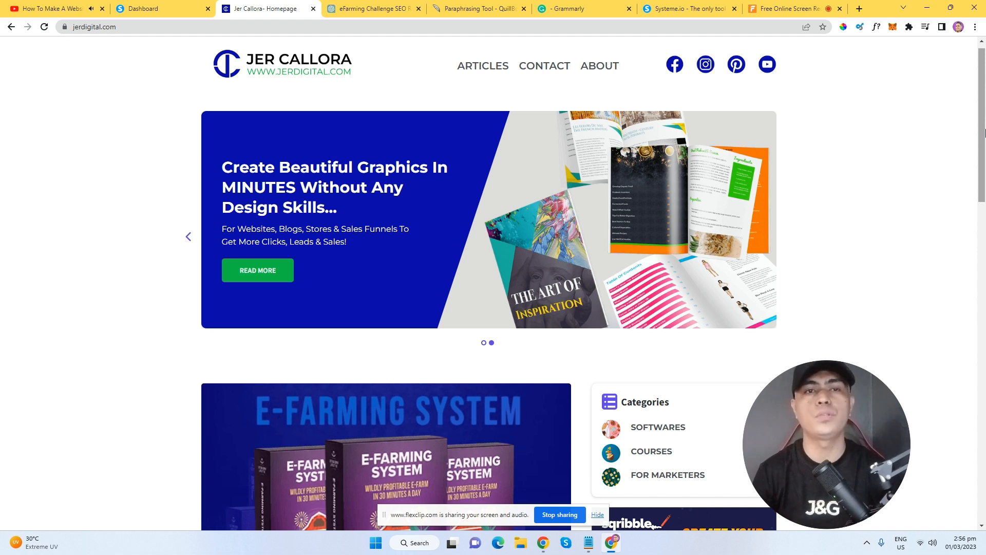
{"action": "scroll", "coordinate": [985, 132], "scroll_direction": "down", "scroll_amount": 4}
{"action": "scroll", "coordinate": [985, 108], "scroll_direction": "up", "scroll_amount": 3}
{"action": "left_click_drag", "start_coordinate": [985, 110], "coordinate": [985, 102]}
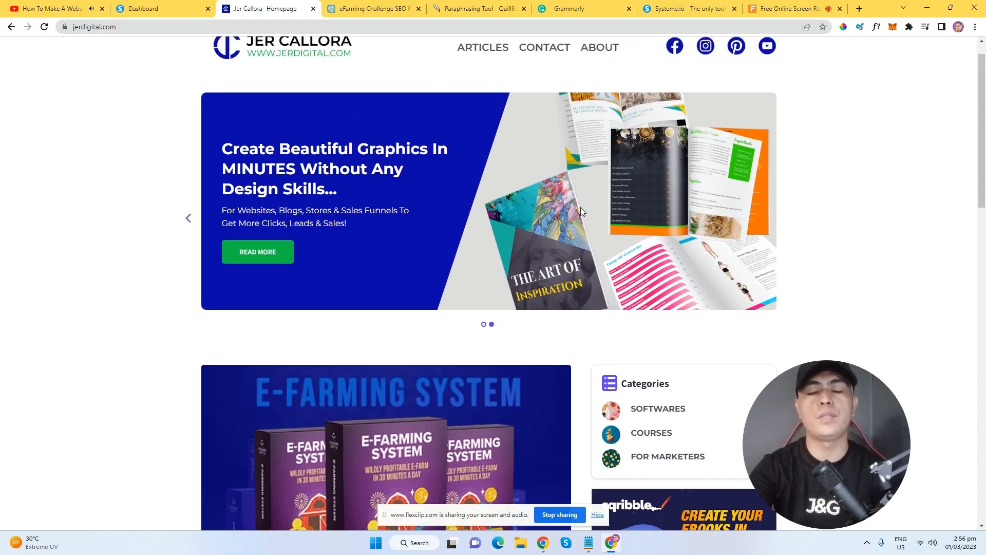
{"action": "scroll", "coordinate": [514, 224], "scroll_direction": "up", "scroll_amount": 1}
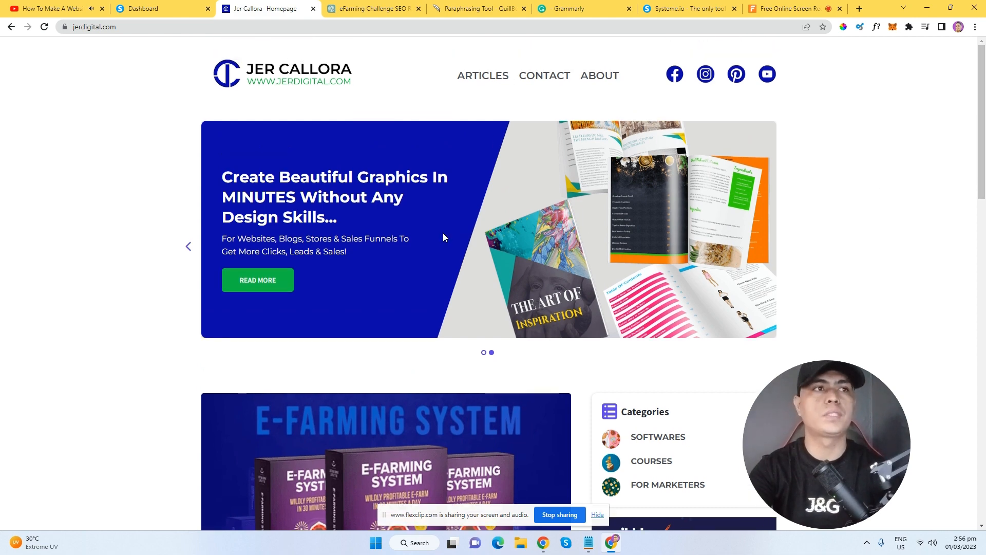
{"action": "left_click_drag", "start_coordinate": [983, 140], "coordinate": [982, 285]}
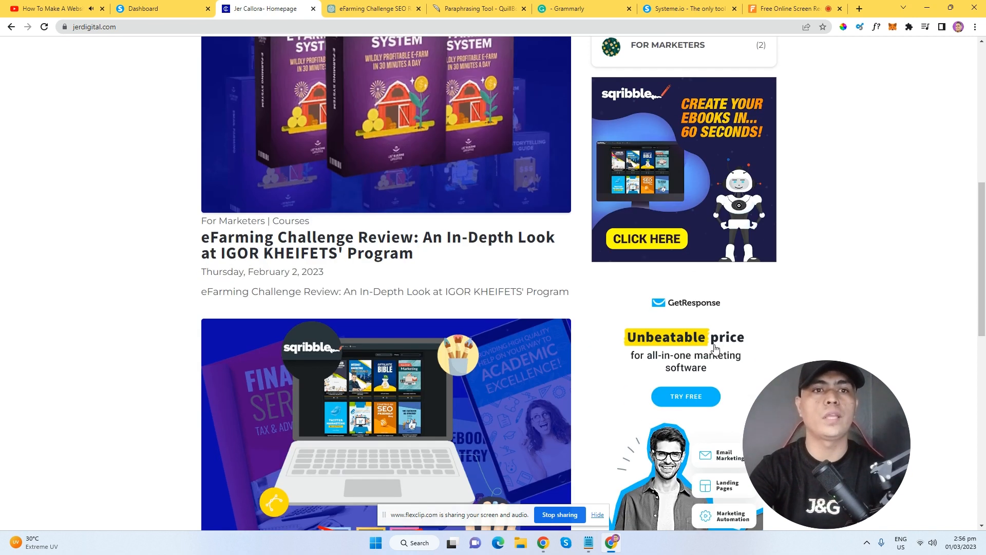
{"action": "scroll", "coordinate": [649, 333], "scroll_direction": "down", "scroll_amount": 2}
{"action": "scroll", "coordinate": [649, 333], "scroll_direction": "up", "scroll_amount": 6}
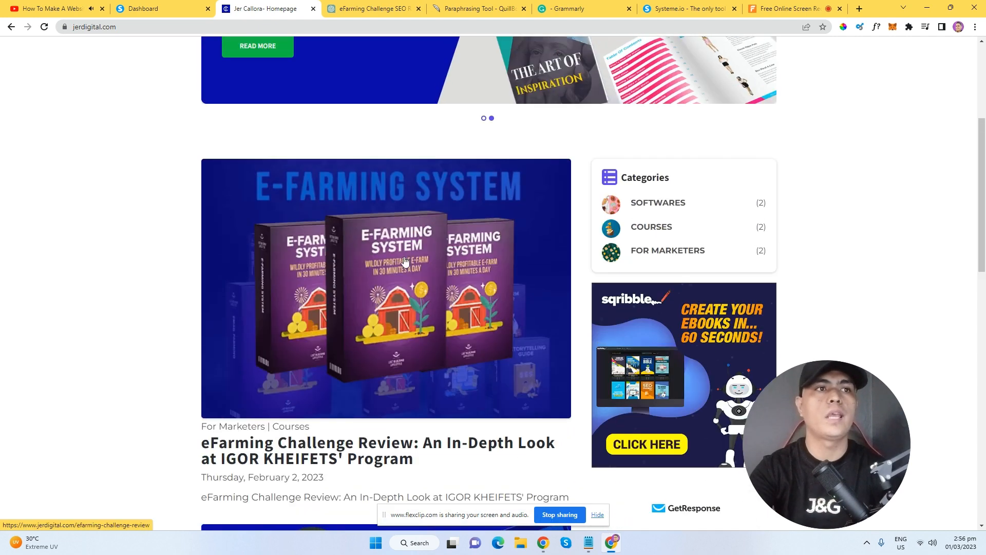
{"action": "scroll", "coordinate": [450, 377], "scroll_direction": "down", "scroll_amount": 6}
{"action": "scroll", "coordinate": [450, 376], "scroll_direction": "down", "scroll_amount": 2}
{"action": "left_click_drag", "start_coordinate": [984, 328], "coordinate": [985, 153]}
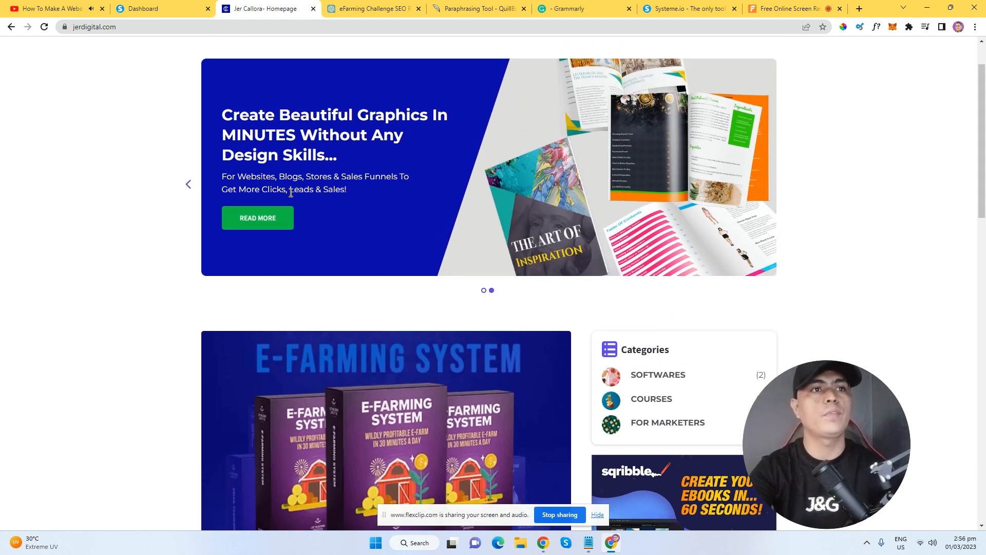
{"action": "left_click", "coordinate": [154, 9]}
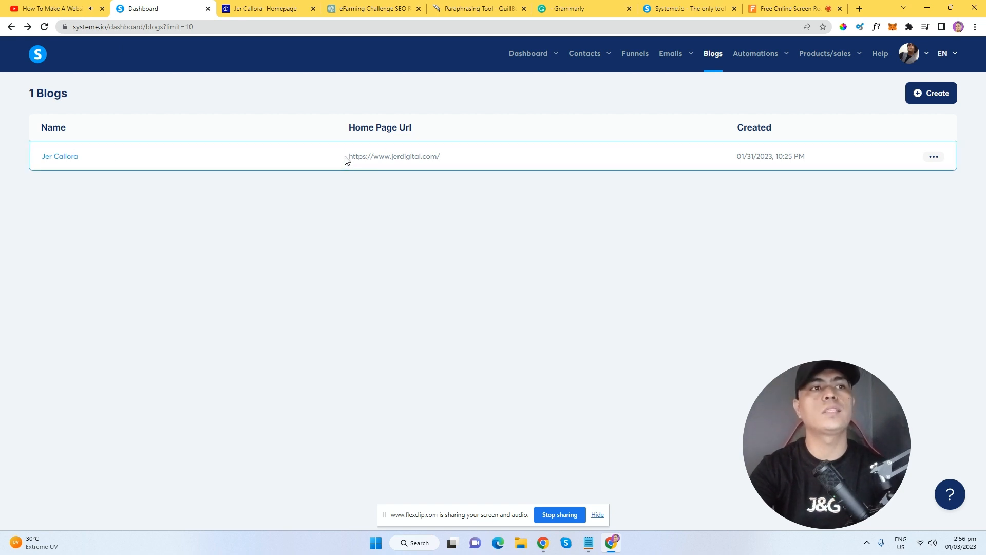
Highlight the blog's Home Page Url, then open the Jer Callora blog's posts list.
{"action": "left_click_drag", "start_coordinate": [347, 157], "coordinate": [441, 158]}
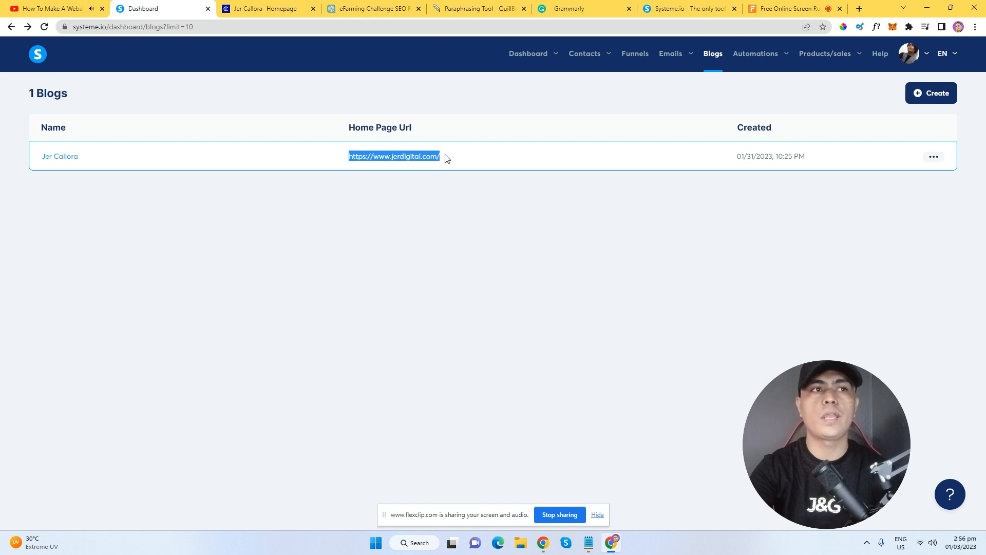
{"action": "left_click", "coordinate": [447, 158]}
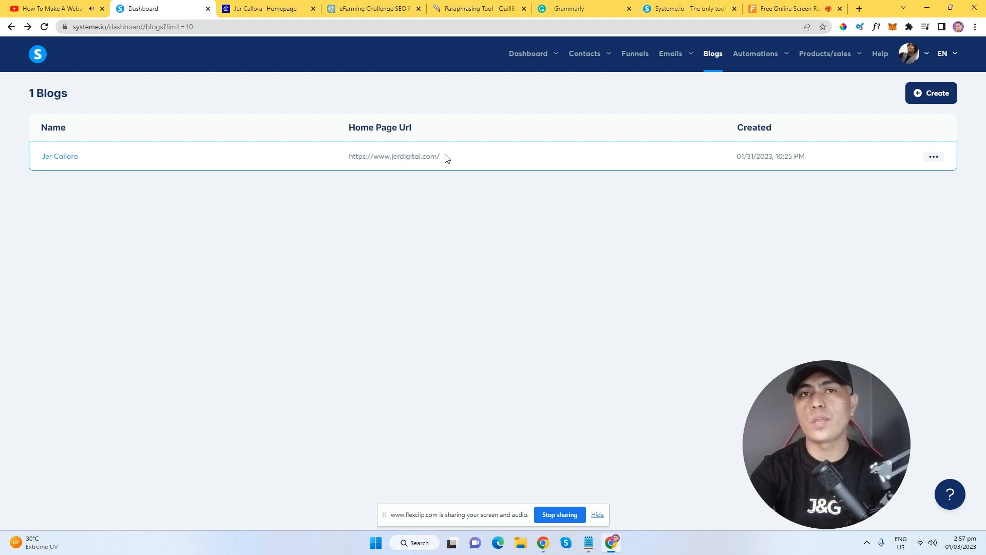
{"action": "left_click_drag", "start_coordinate": [440, 156], "coordinate": [349, 158]}
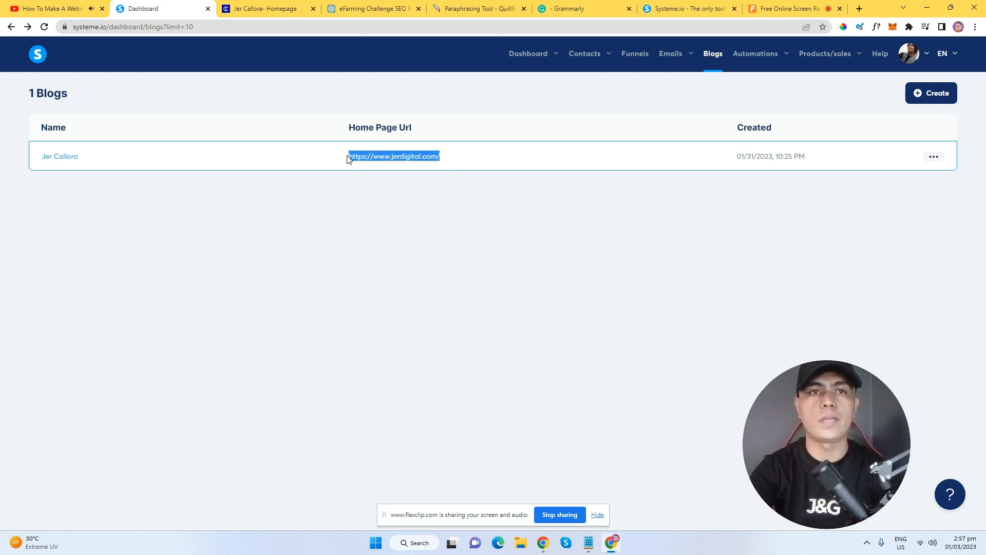
{"action": "left_click", "coordinate": [313, 166]}
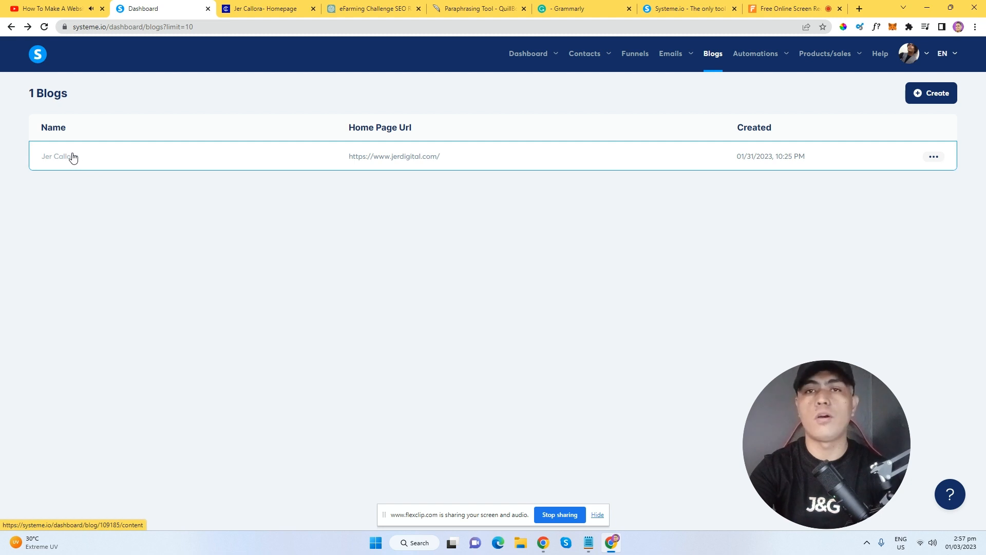
{"action": "left_click", "coordinate": [53, 157]}
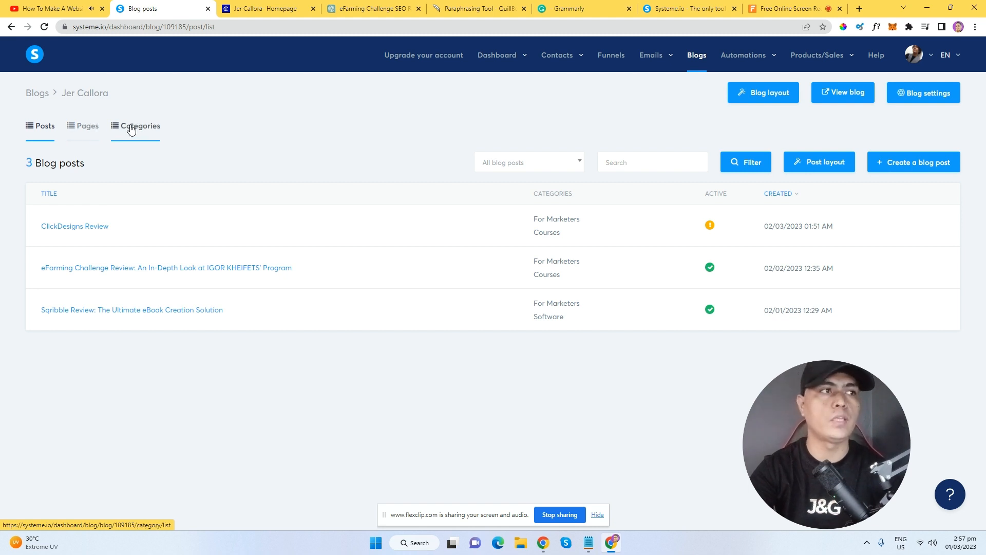
Look over the Software, Courses and For Marketers categories, then switch to the blog's Pages list.
{"action": "left_click", "coordinate": [144, 135]}
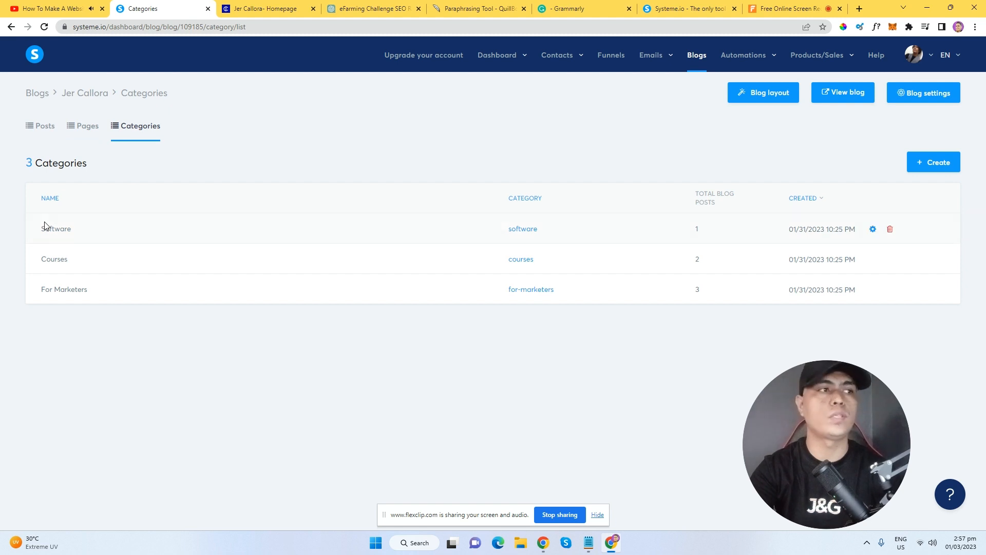
{"action": "left_click_drag", "start_coordinate": [41, 229], "coordinate": [90, 231]}
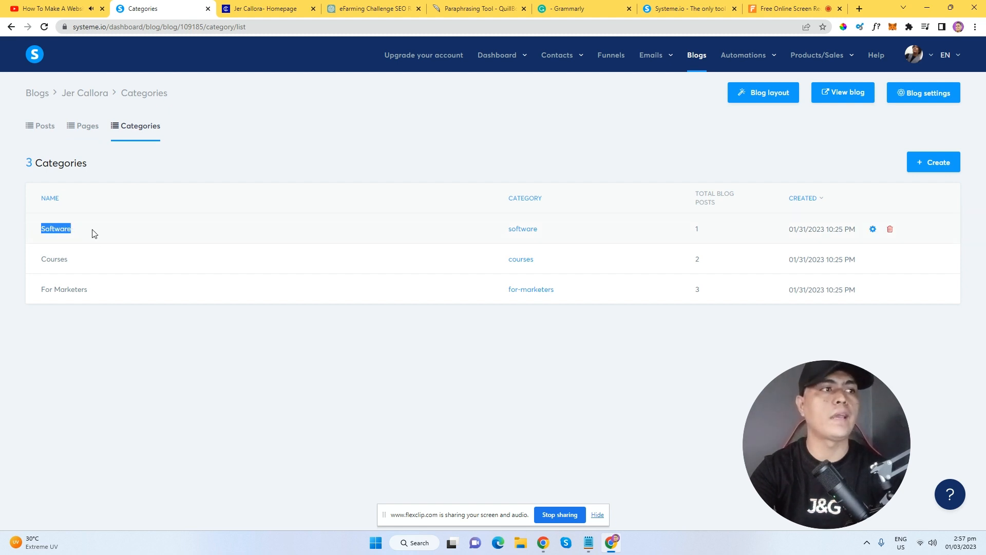
{"action": "left_click_drag", "start_coordinate": [50, 259], "coordinate": [85, 263]}
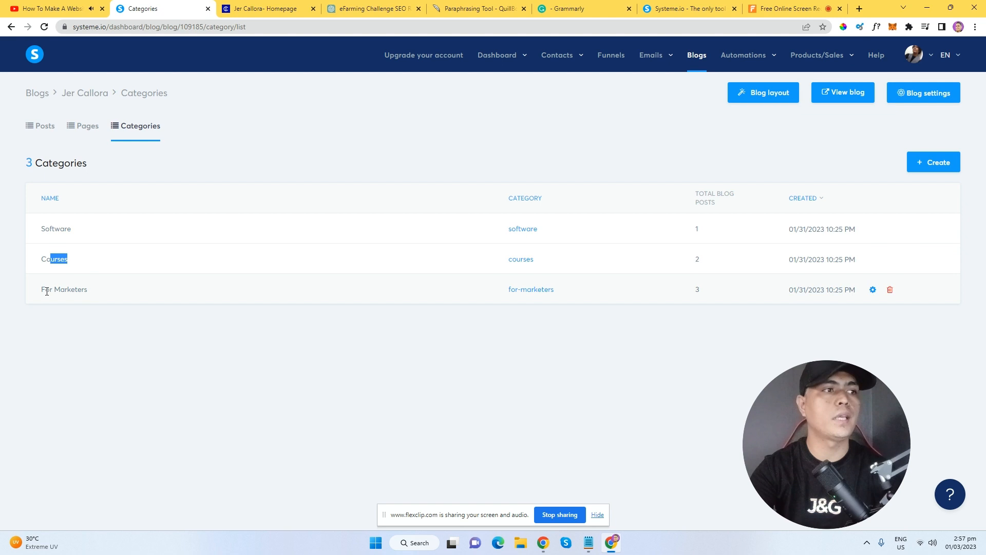
{"action": "left_click_drag", "start_coordinate": [45, 290], "coordinate": [84, 290]}
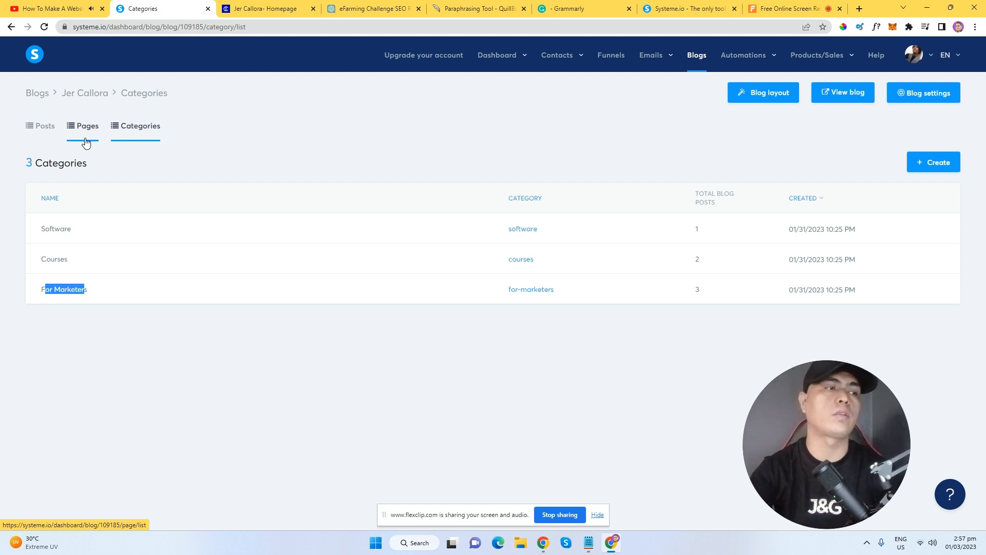
{"action": "left_click_drag", "start_coordinate": [44, 239], "coordinate": [101, 238]}
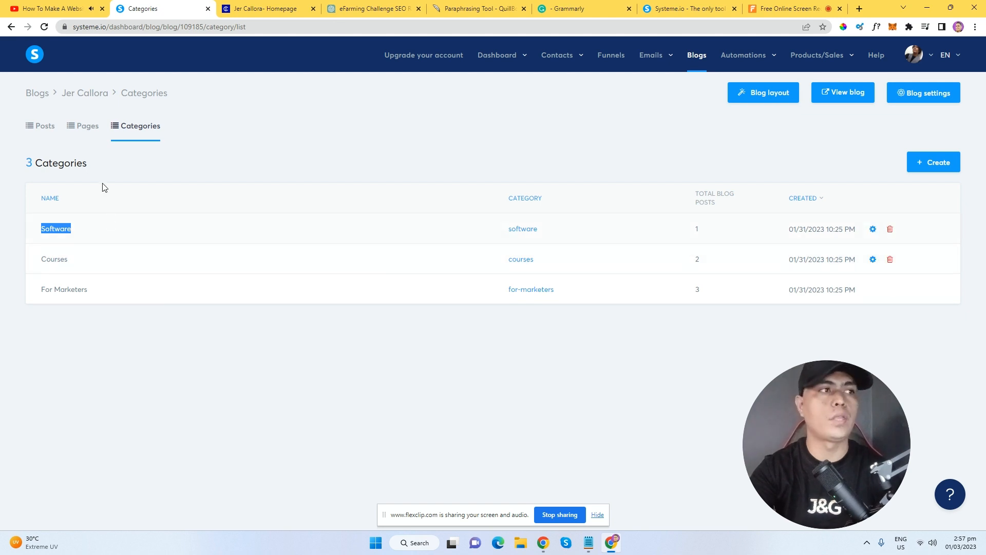
{"action": "left_click", "coordinate": [82, 127]}
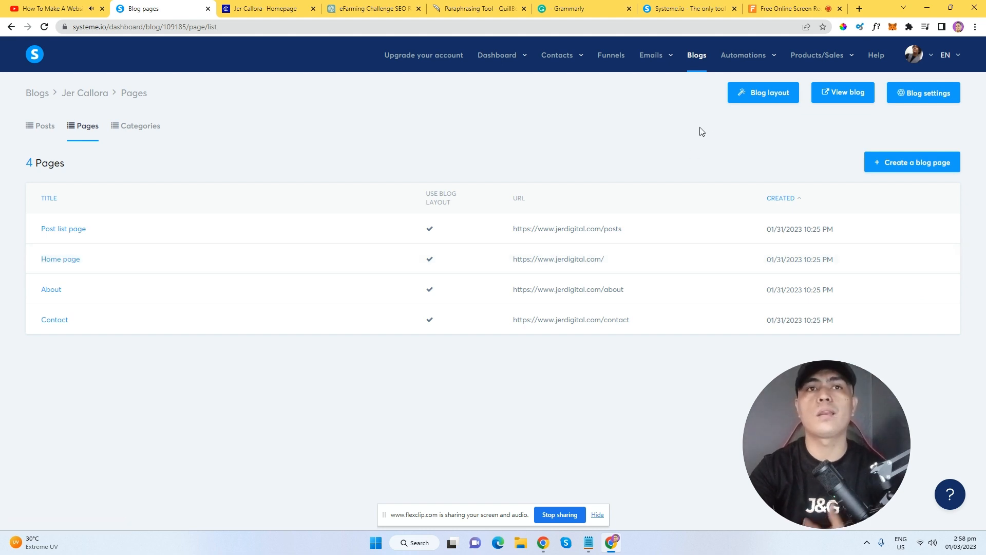
Open the Blog layout, with its header and footer, in the page editor.
{"action": "left_click", "coordinate": [775, 99]}
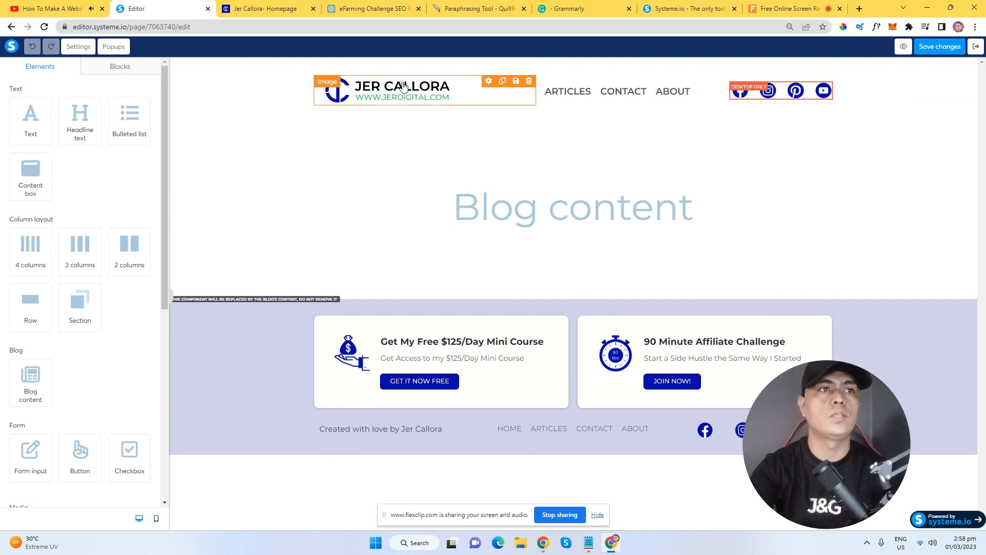
Browse Your Images for the header logo without replacing it, then select the navigation menu.
{"action": "left_click", "coordinate": [381, 101]}
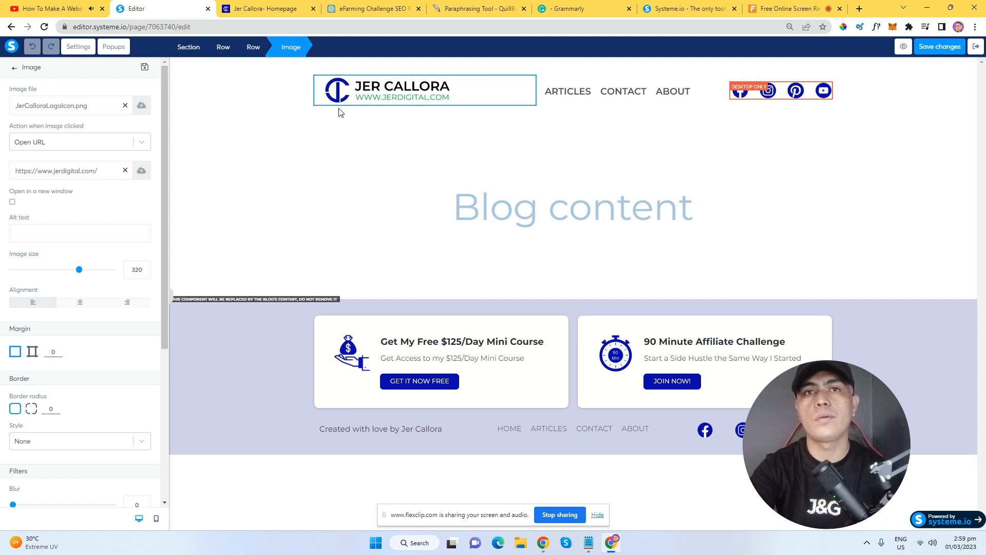
{"action": "left_click", "coordinate": [141, 105]}
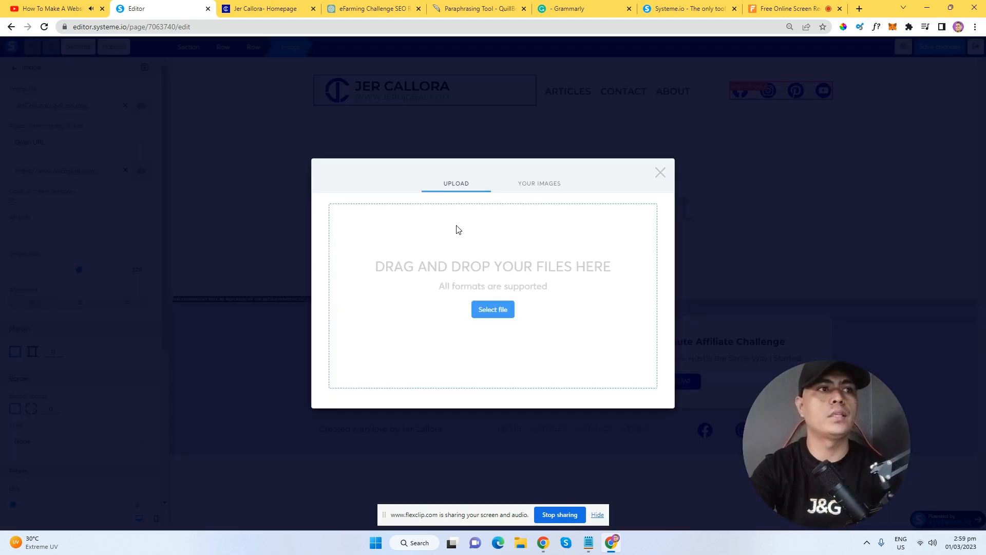
{"action": "left_click", "coordinate": [542, 187]}
{"action": "left_click", "coordinate": [457, 161]}
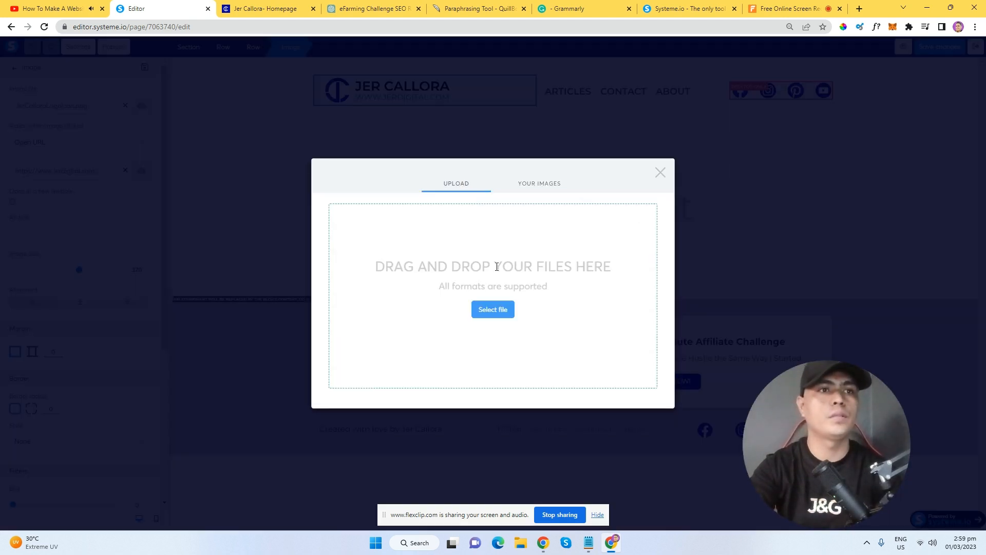
{"action": "left_click", "coordinate": [539, 180]}
{"action": "left_click_drag", "start_coordinate": [513, 221], "coordinate": [510, 285]}
{"action": "left_click", "coordinate": [478, 293]}
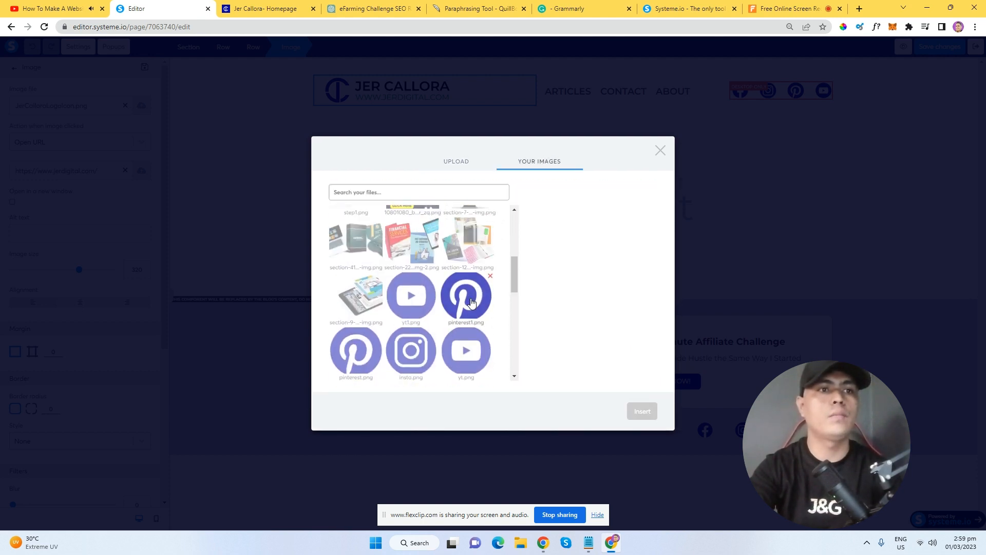
{"action": "left_click", "coordinate": [480, 291]}
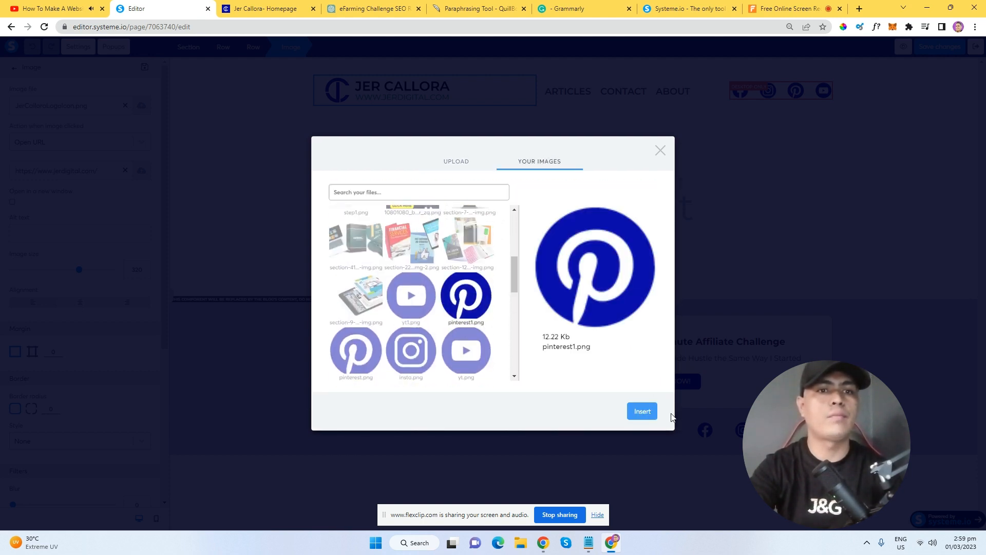
{"action": "left_click", "coordinate": [661, 151]}
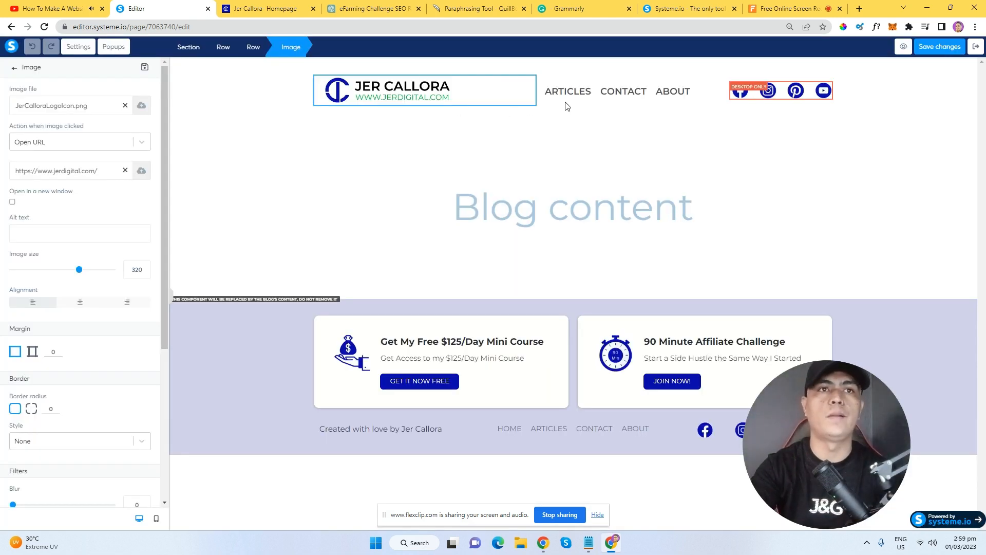
{"action": "left_click", "coordinate": [598, 103]}
{"action": "left_click", "coordinate": [594, 97]}
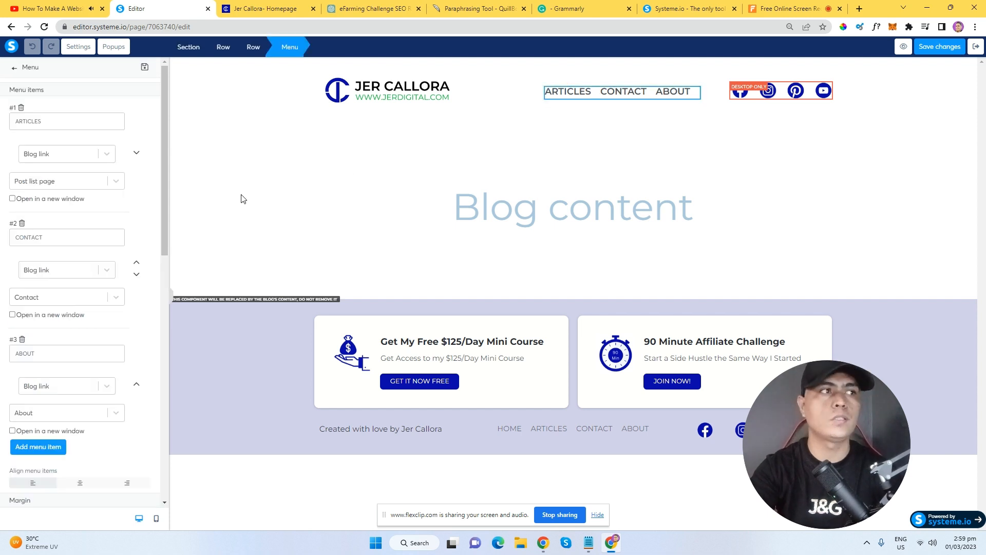
Add a fourth Custom URL menu item, then delete it so only Articles, Contact and About remain.
{"action": "left_click_drag", "start_coordinate": [165, 161], "coordinate": [184, 200]}
{"action": "scroll", "coordinate": [92, 258], "scroll_direction": "down", "scroll_amount": 1}
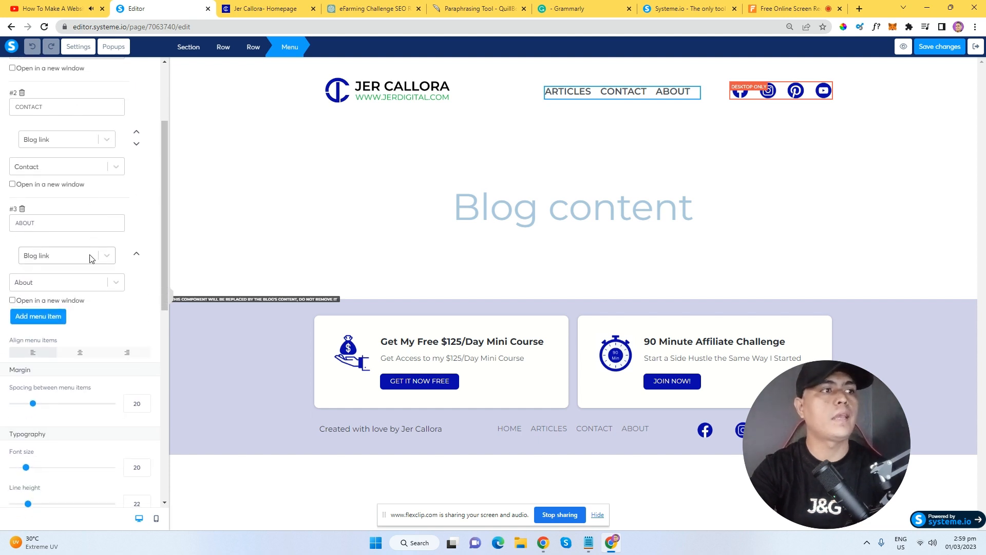
{"action": "scroll", "coordinate": [84, 222], "scroll_direction": "up", "scroll_amount": 3}
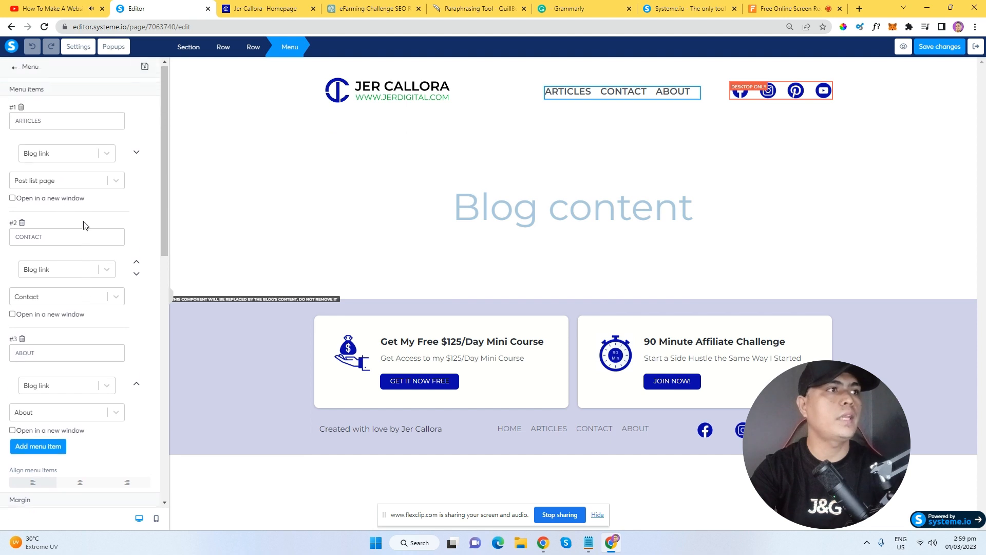
{"action": "left_click_drag", "start_coordinate": [162, 132], "coordinate": [158, 239]}
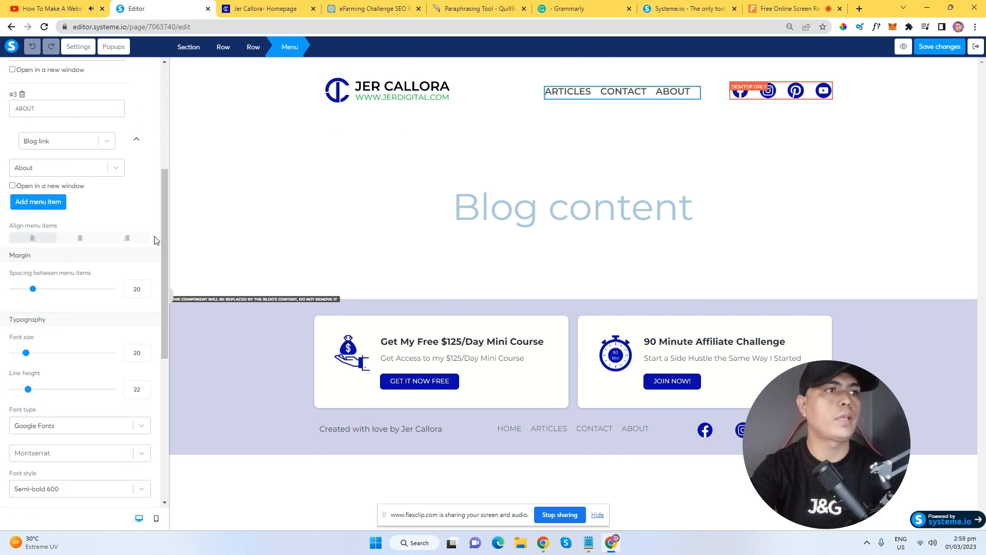
{"action": "left_click", "coordinate": [52, 205]}
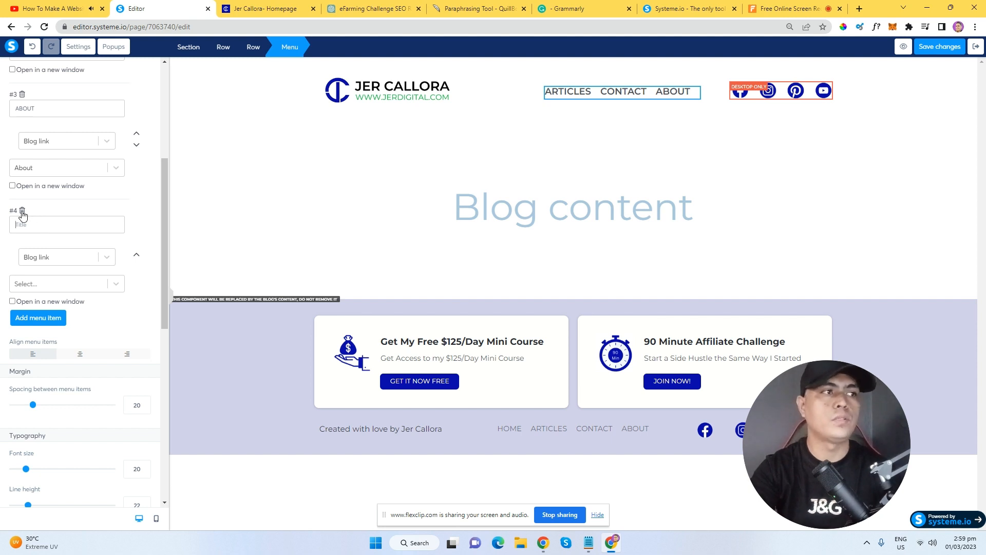
{"action": "left_click", "coordinate": [62, 258]}
{"action": "left_click", "coordinate": [78, 294]}
{"action": "left_click", "coordinate": [66, 290]}
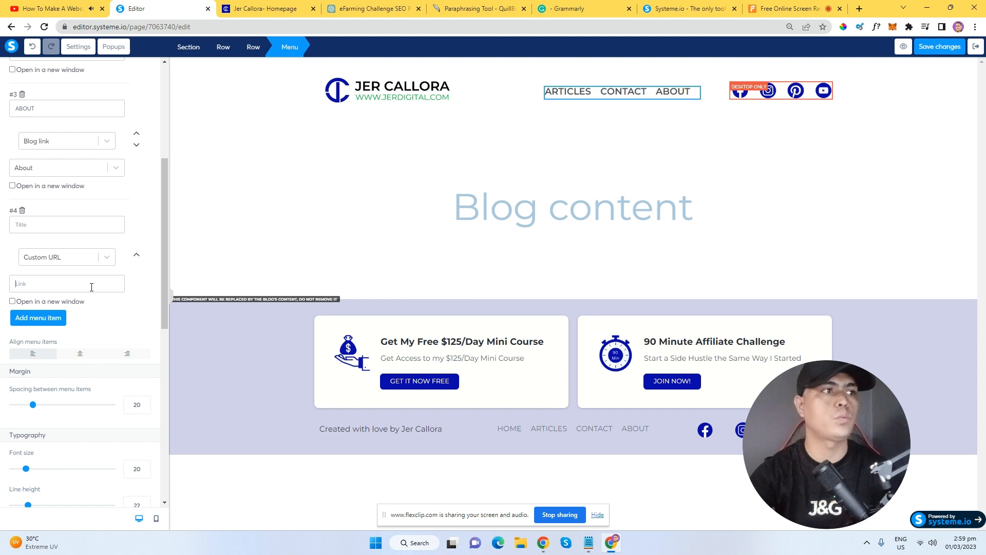
{"action": "left_click", "coordinate": [22, 211]}
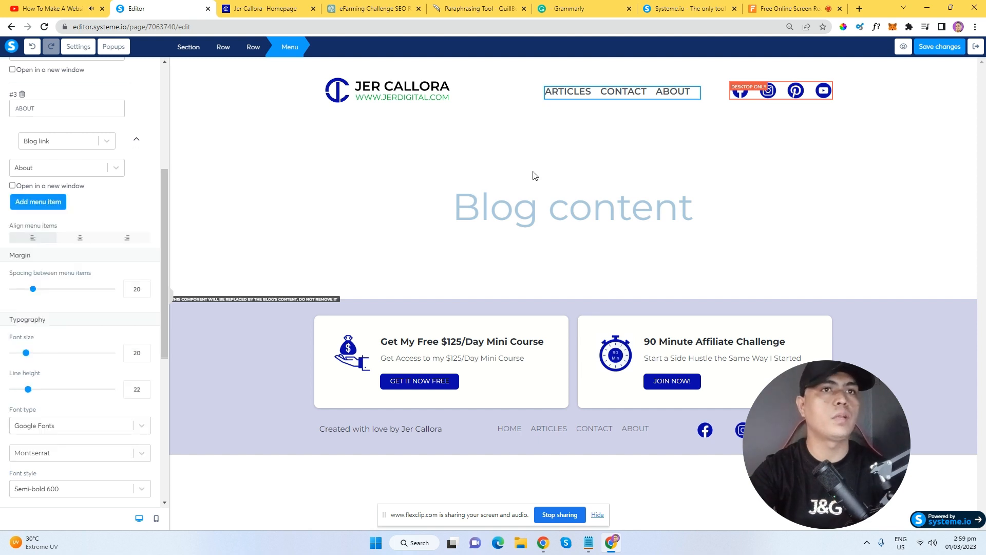
{"action": "left_click", "coordinate": [609, 114]}
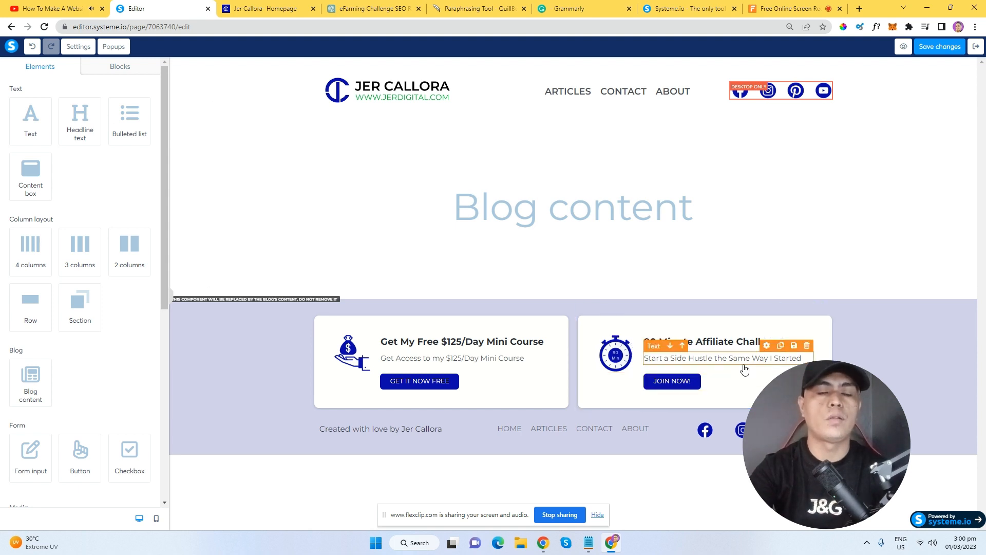
{"action": "left_click", "coordinate": [692, 387]}
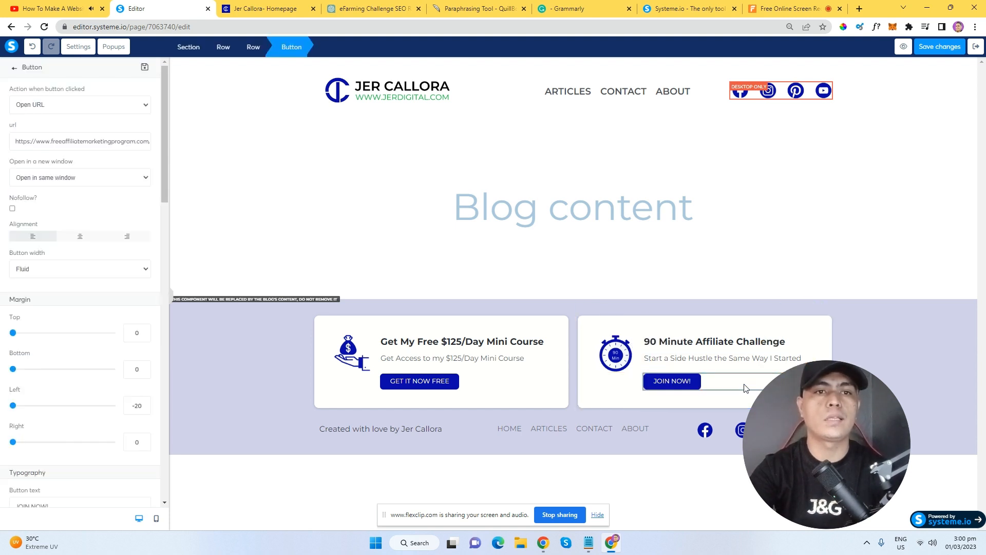
{"action": "triple_click", "coordinate": [105, 141]}
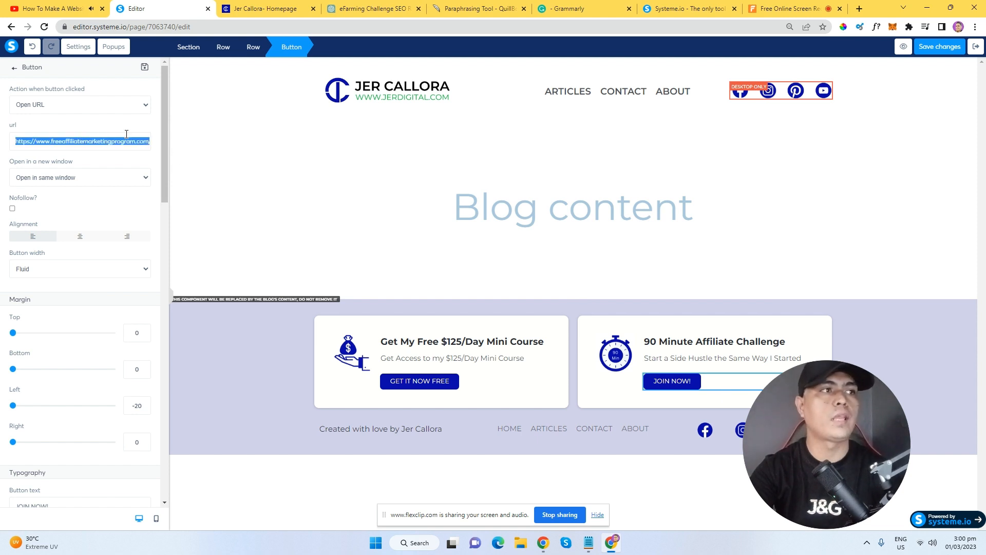
{"action": "left_click", "coordinate": [399, 382]}
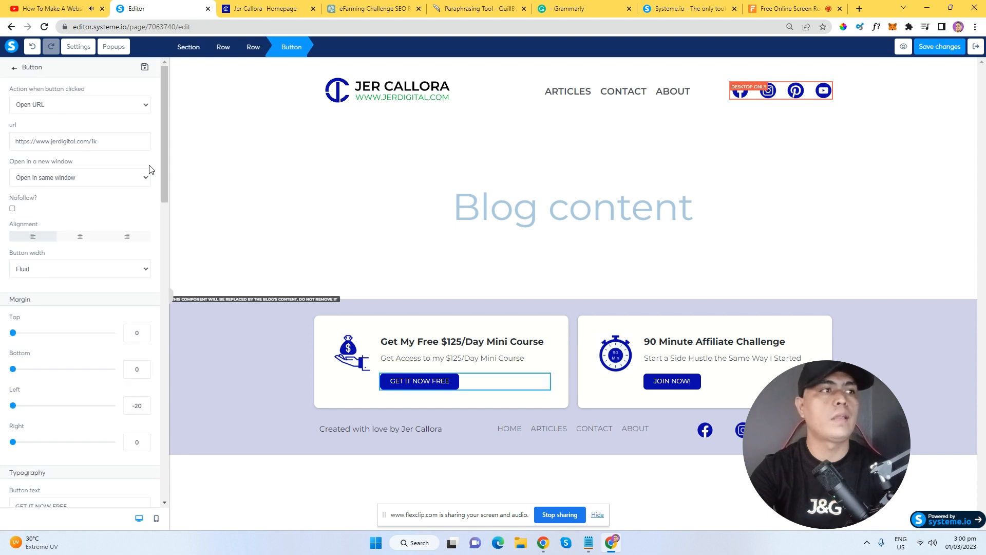
{"action": "triple_click", "coordinate": [83, 142]}
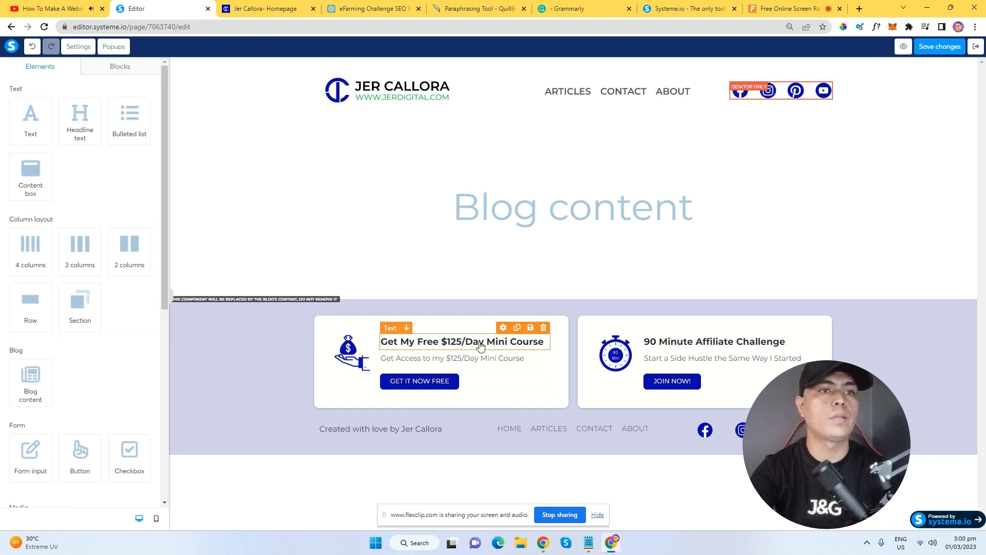
{"action": "left_click", "coordinate": [614, 360]}
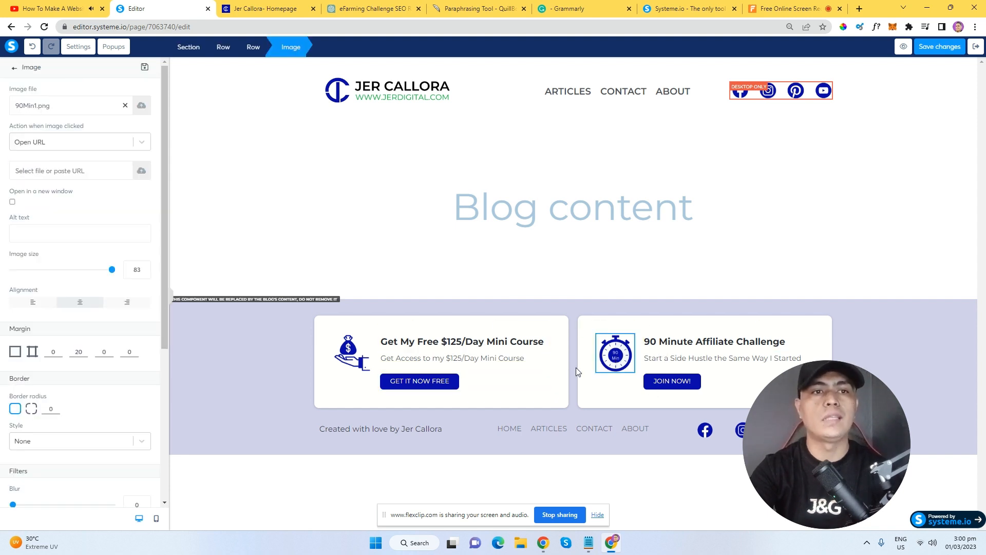
{"action": "left_click", "coordinate": [353, 359]}
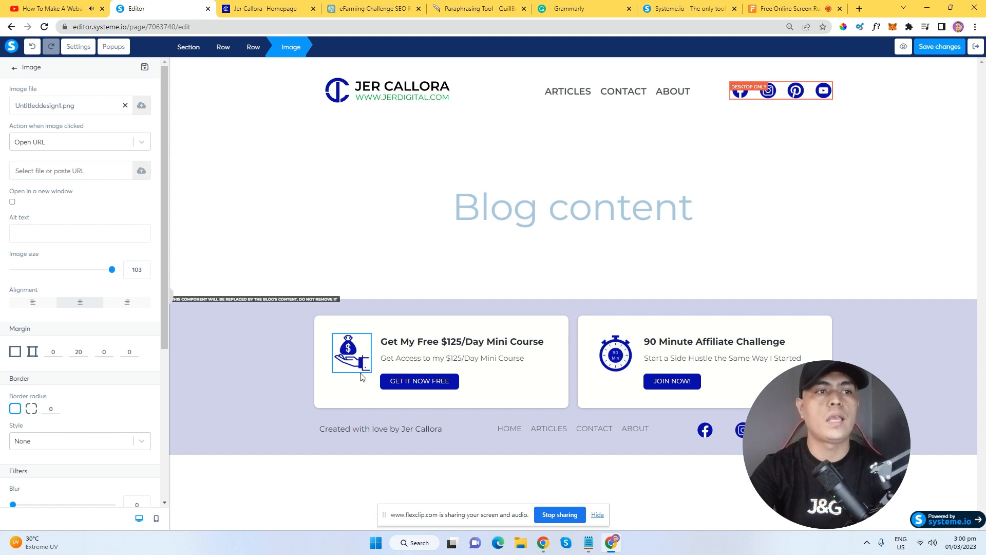
{"action": "left_click", "coordinate": [356, 219]}
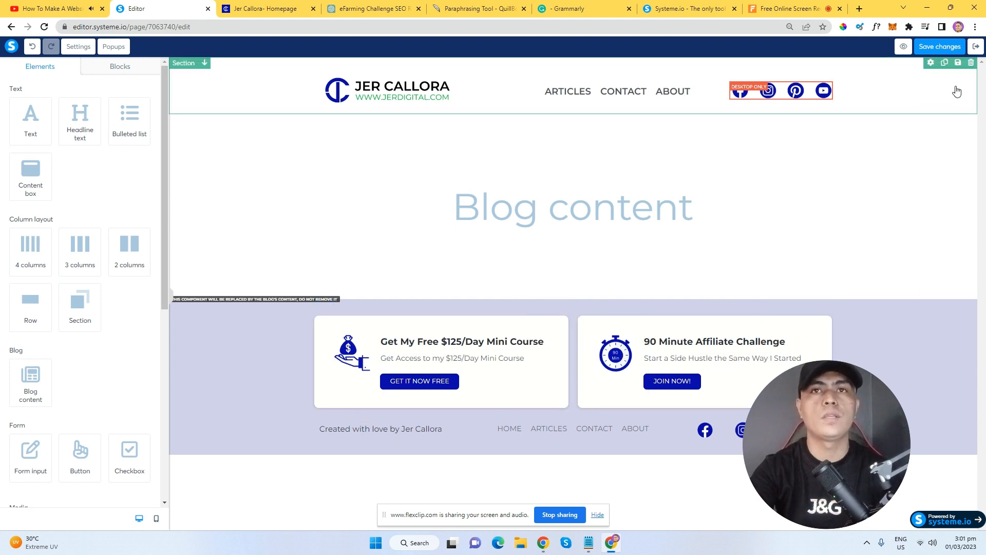
Save the layout, check the header menu in the preview tab, then return to the editor.
{"action": "left_click", "coordinate": [943, 49]}
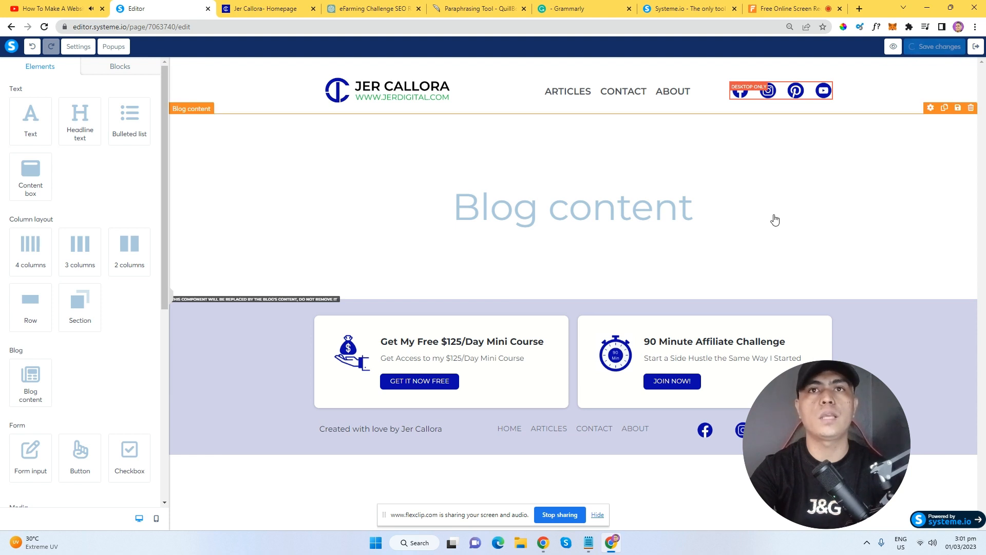
{"action": "key", "text": "ctrl+Tab"}
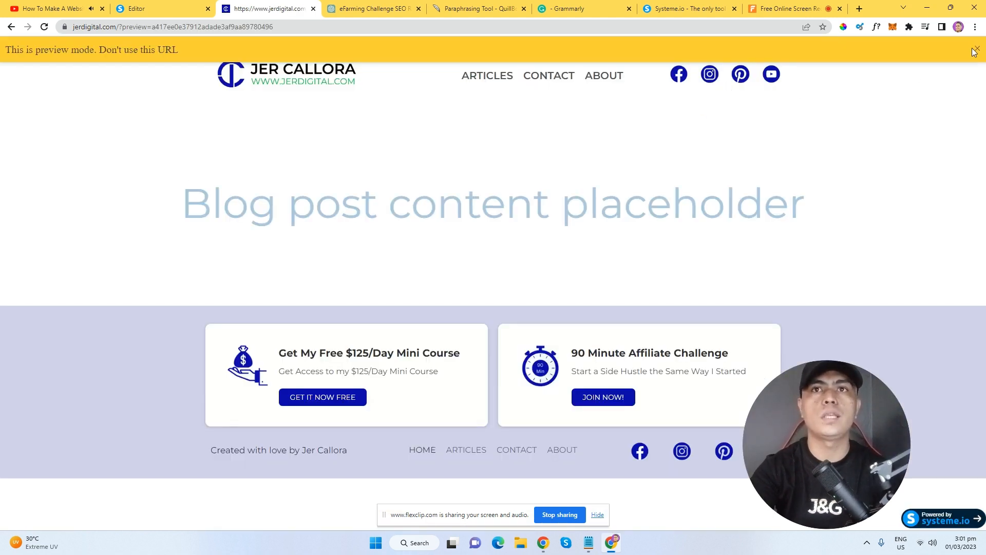
{"action": "left_click", "coordinate": [976, 49]}
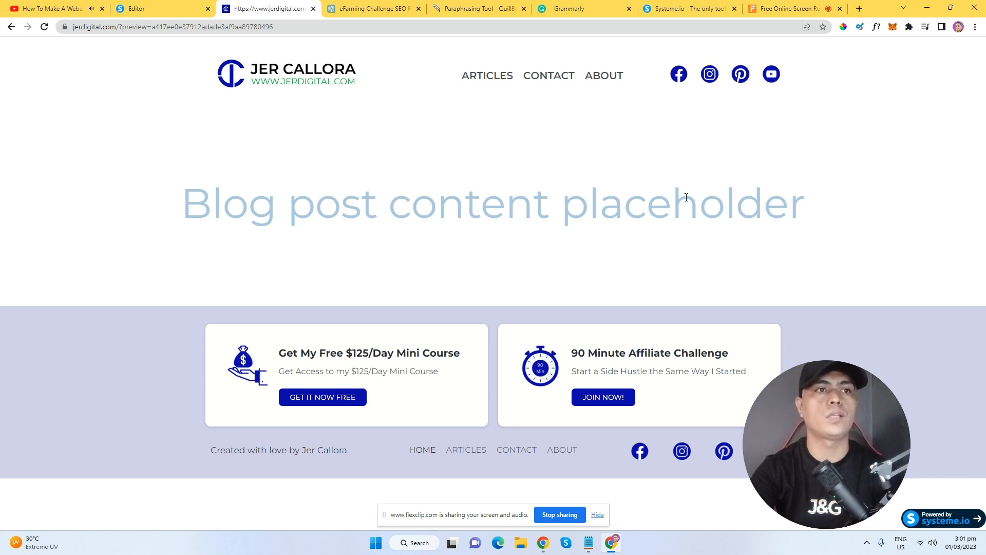
{"action": "left_click_drag", "start_coordinate": [174, 176], "coordinate": [832, 243]}
{"action": "left_click", "coordinate": [481, 322]}
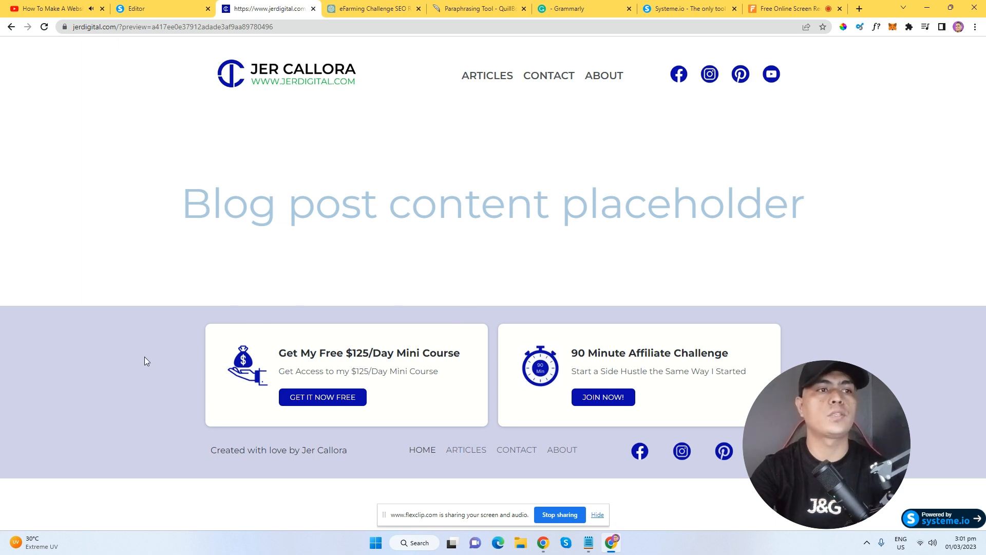
{"action": "left_click", "coordinate": [159, 9]}
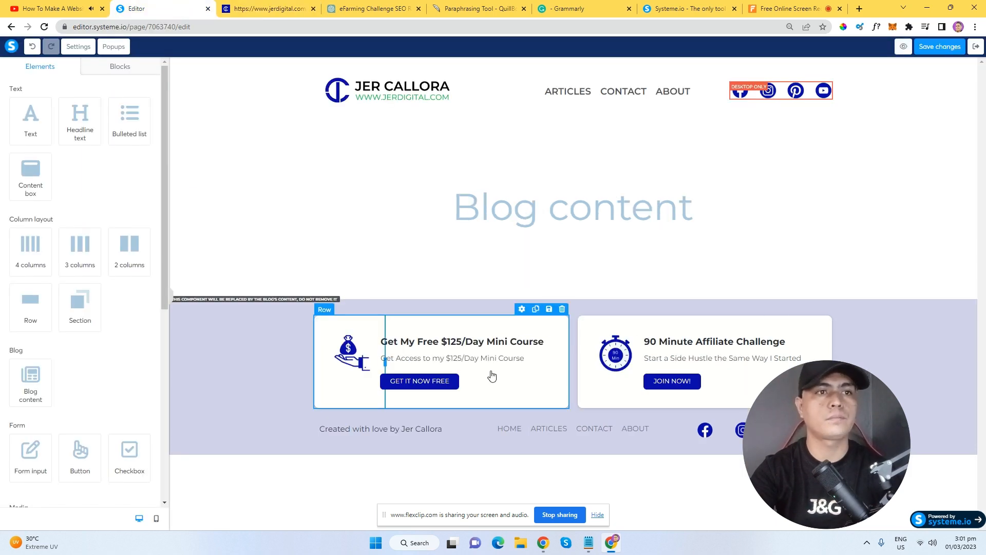
Exit the layout editor and open the Blog settings dialog.
{"action": "left_click", "coordinate": [976, 48]}
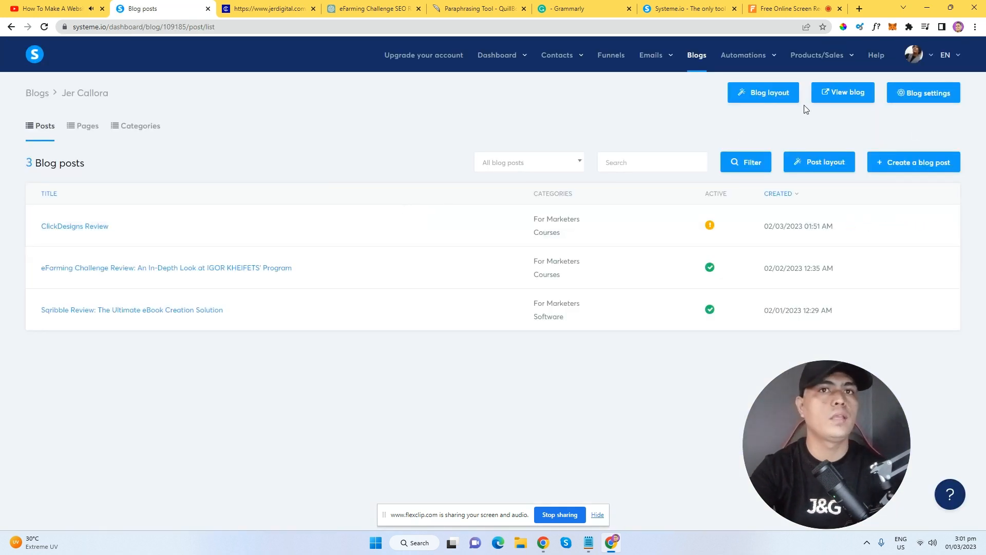
{"action": "left_click", "coordinate": [920, 103]}
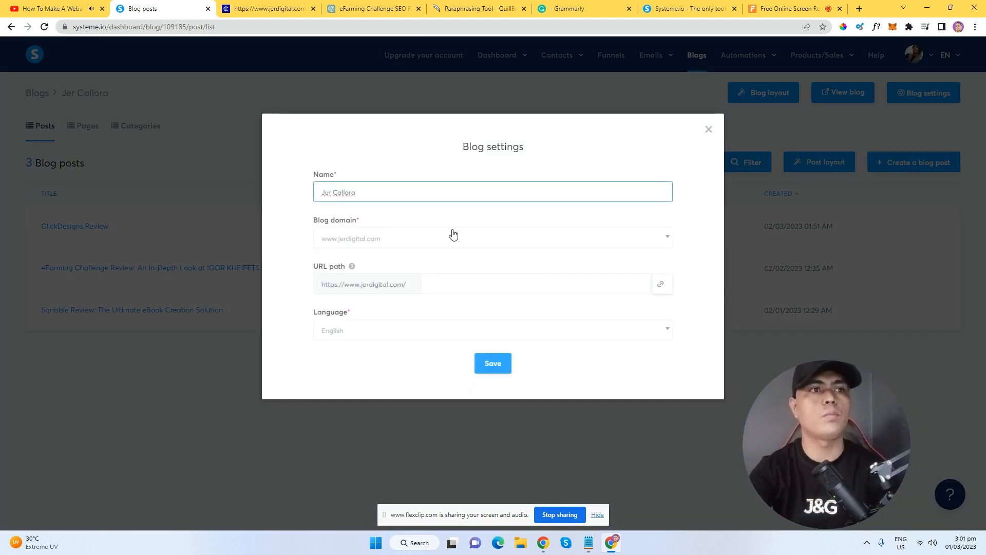
{"action": "triple_click", "coordinate": [388, 192]}
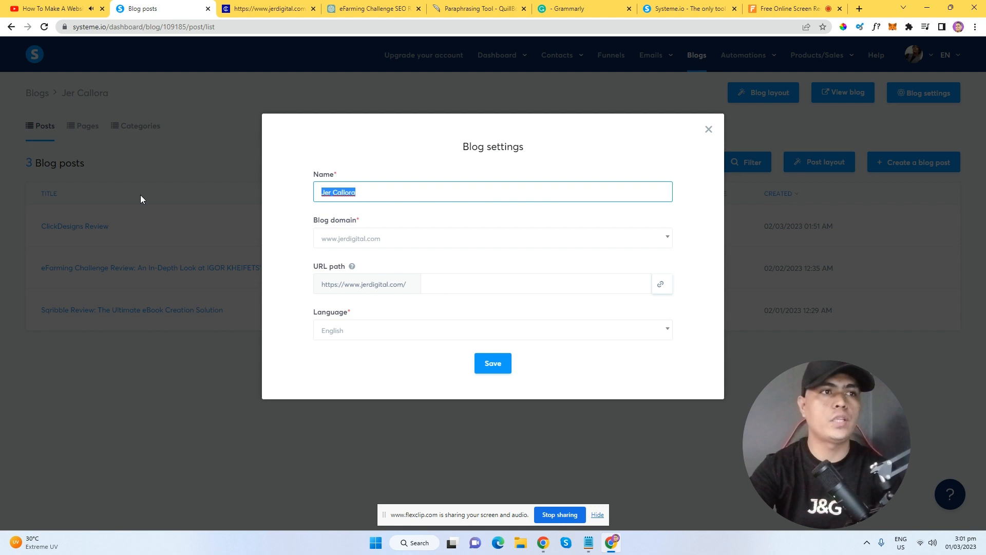
{"action": "left_click", "coordinate": [410, 175]}
{"action": "left_click", "coordinate": [395, 240]}
{"action": "left_click", "coordinate": [445, 243]}
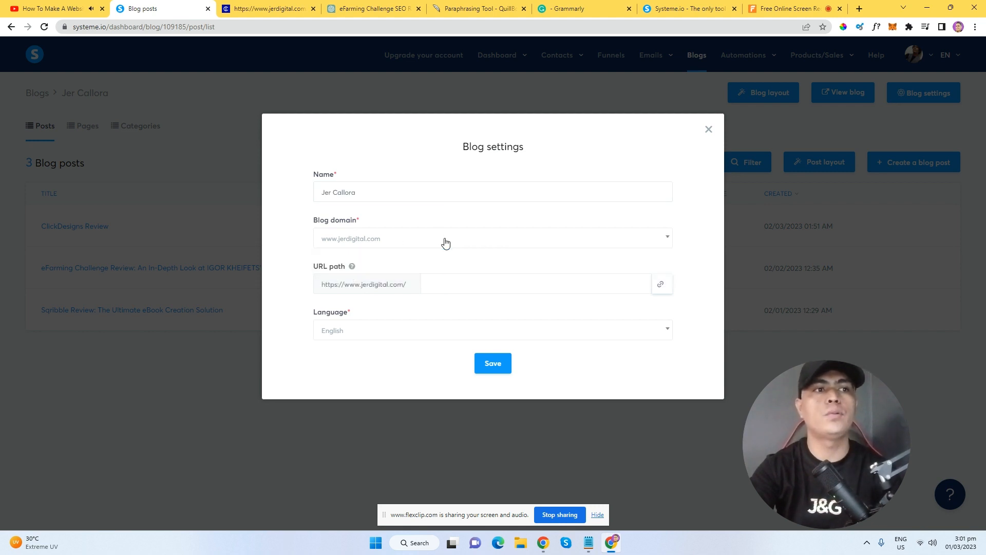
{"action": "left_click", "coordinate": [444, 243]}
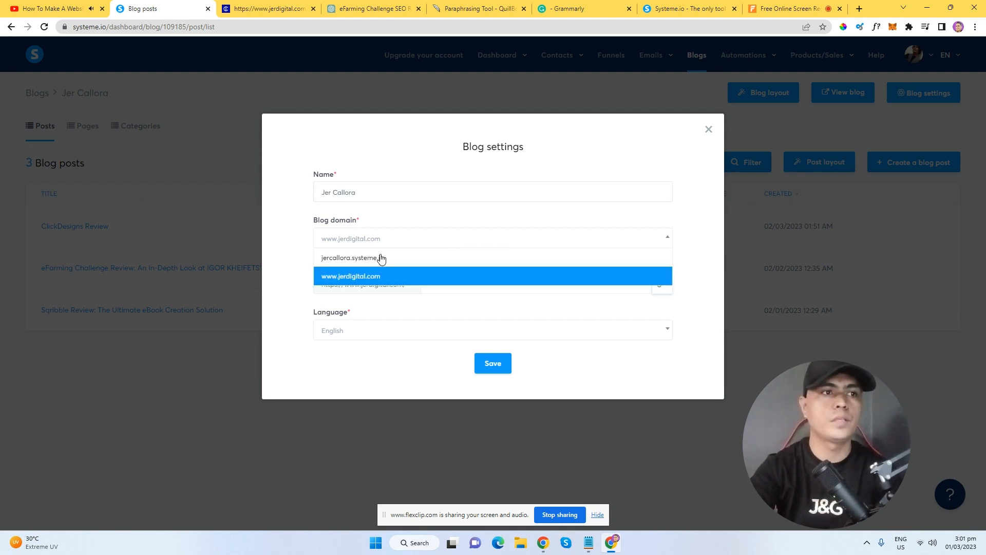
{"action": "left_click", "coordinate": [409, 231]}
{"action": "left_click", "coordinate": [457, 246]}
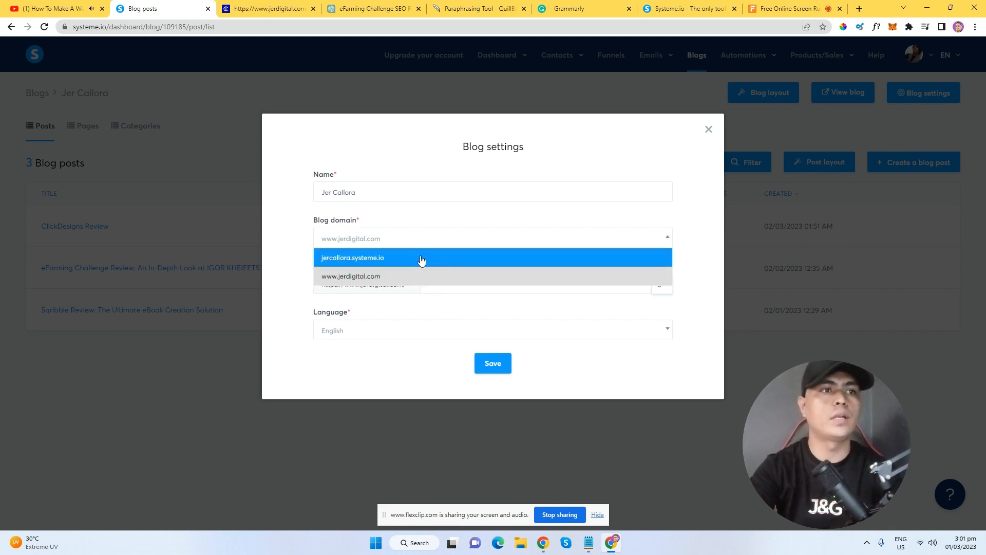
{"action": "left_click", "coordinate": [373, 263]}
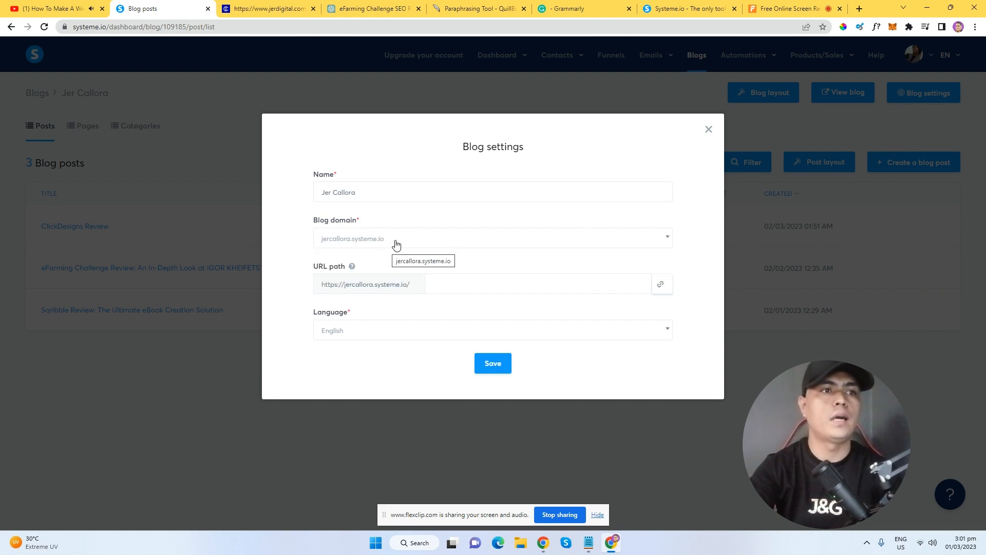
{"action": "left_click", "coordinate": [401, 245]}
{"action": "left_click", "coordinate": [404, 275]}
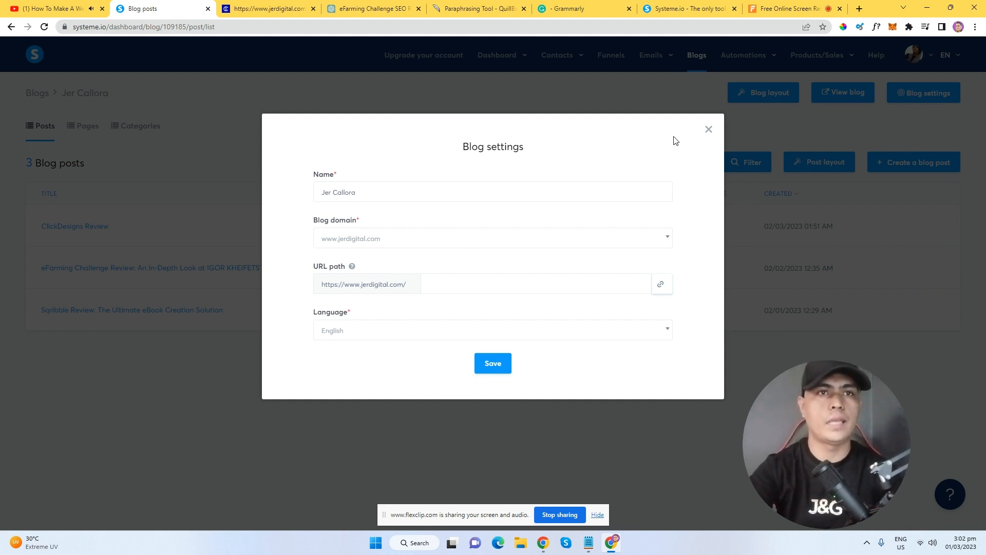
Close the Blog settings dialog without saving.
{"action": "left_click", "coordinate": [708, 129]}
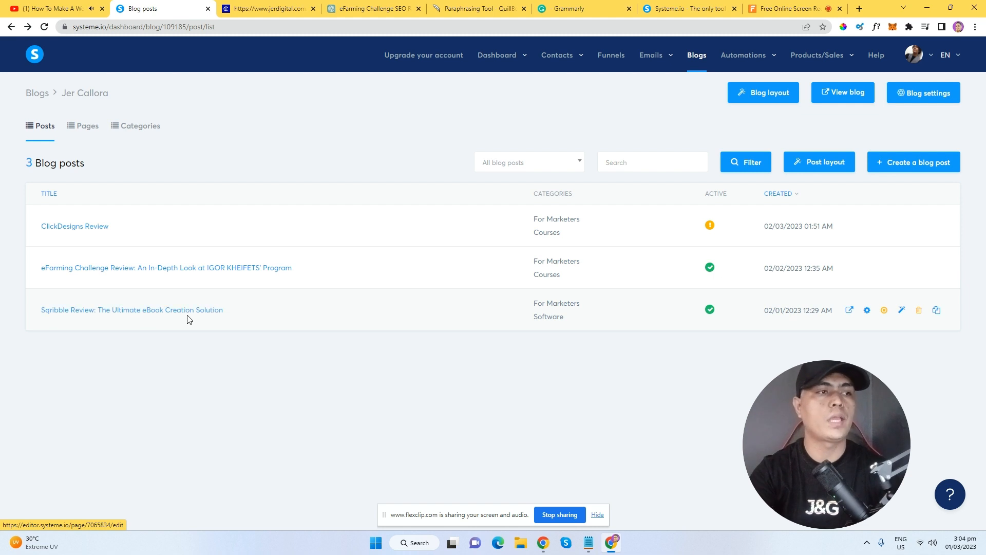
Open the Sqribble Review post on the live blog and read through it.
{"action": "left_click", "coordinate": [850, 312]}
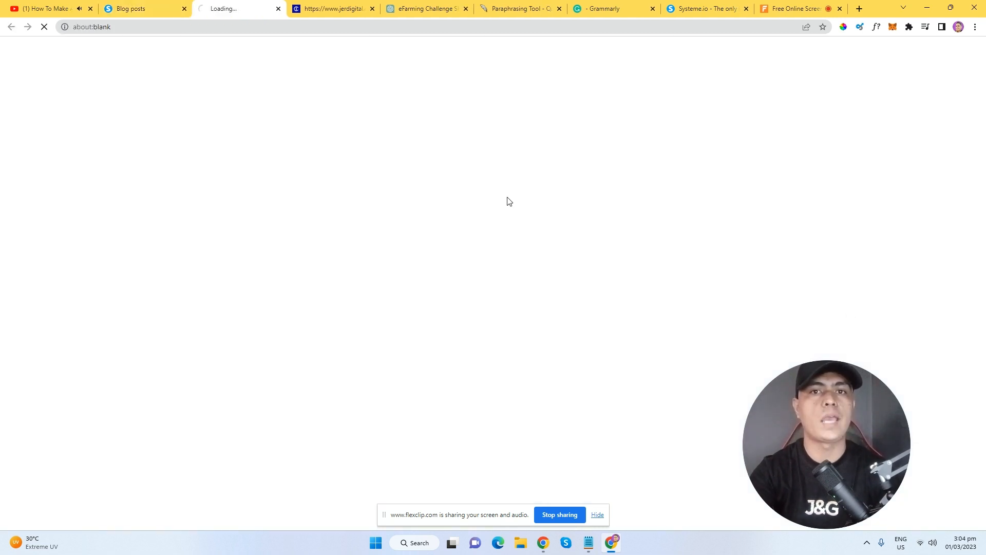
{"action": "left_click_drag", "start_coordinate": [983, 61], "coordinate": [985, 108]}
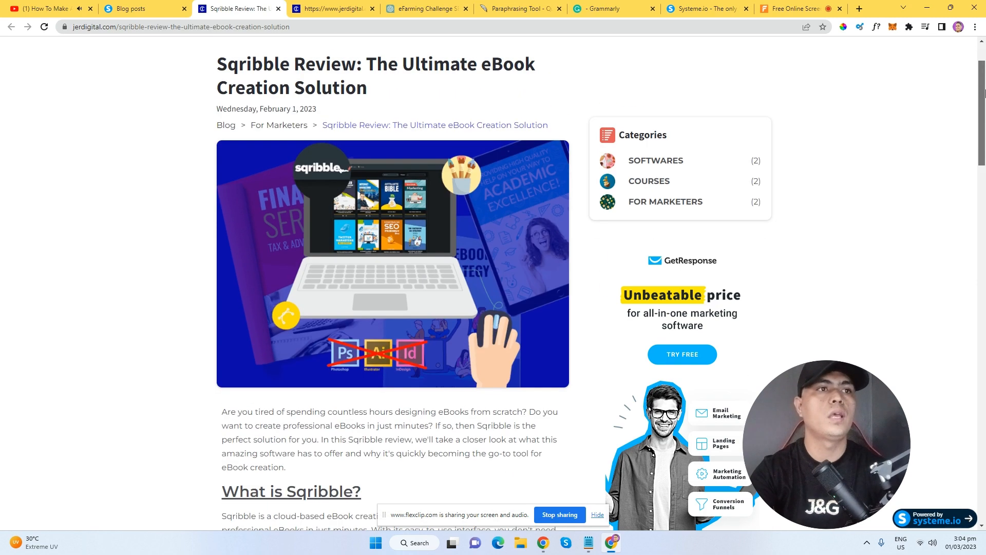
{"action": "left_click_drag", "start_coordinate": [216, 145], "coordinate": [435, 146]}
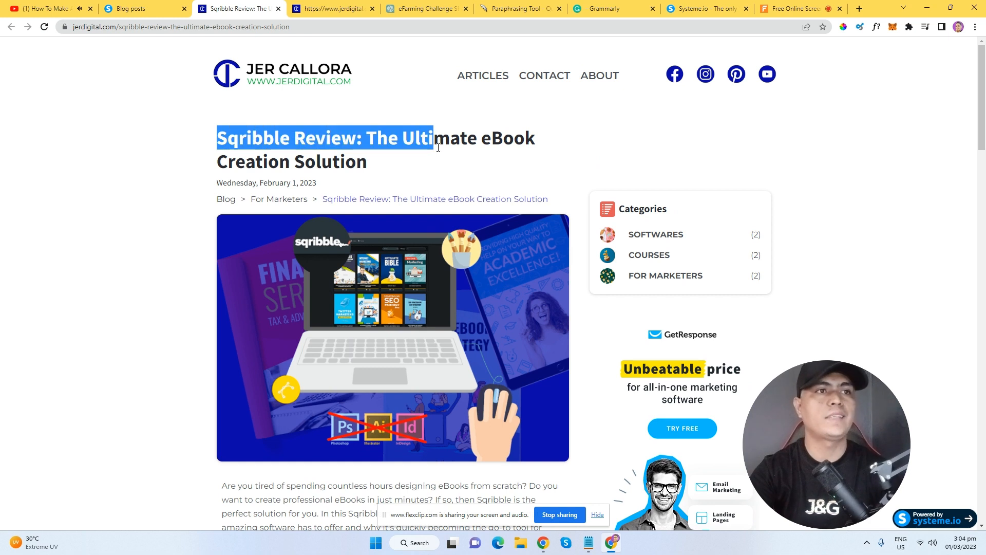
{"action": "scroll", "coordinate": [450, 154], "scroll_direction": "down", "scroll_amount": 3}
{"action": "scroll", "coordinate": [363, 192], "scroll_direction": "down", "scroll_amount": 4}
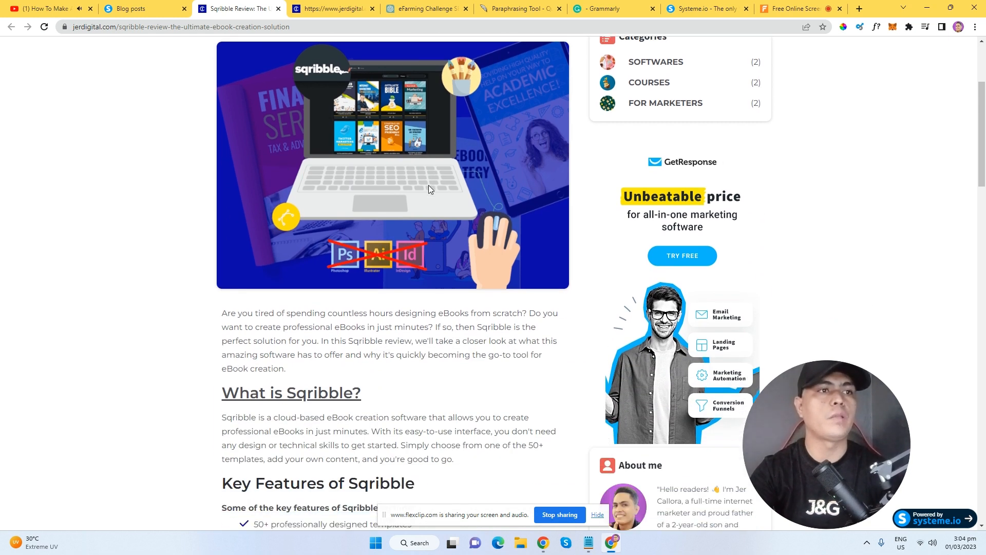
{"action": "left_click_drag", "start_coordinate": [230, 131], "coordinate": [417, 173]}
{"action": "left_click", "coordinate": [418, 173]}
{"action": "scroll", "coordinate": [406, 193], "scroll_direction": "down", "scroll_amount": 1}
{"action": "scroll", "coordinate": [389, 188], "scroll_direction": "down", "scroll_amount": 9}
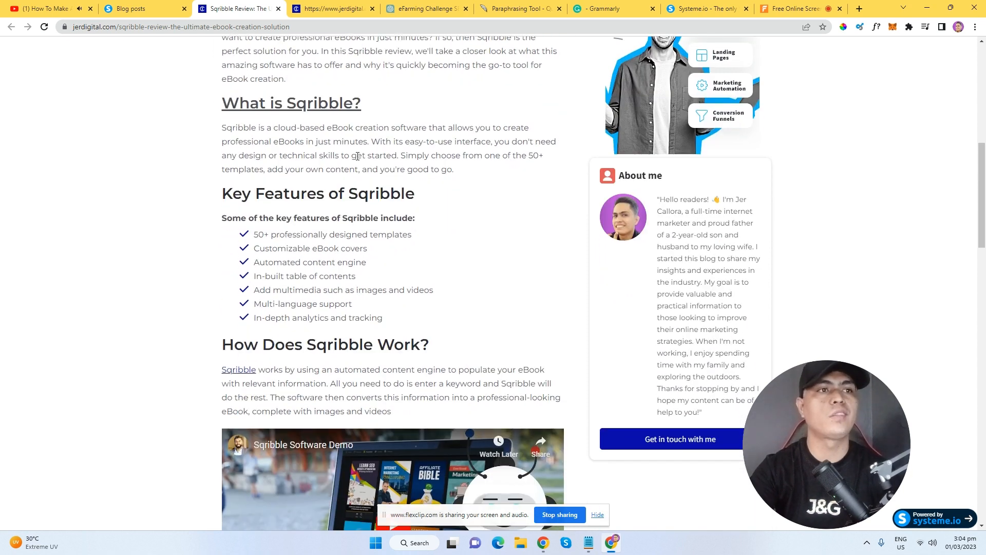
{"action": "scroll", "coordinate": [422, 190], "scroll_direction": "down", "scroll_amount": 2}
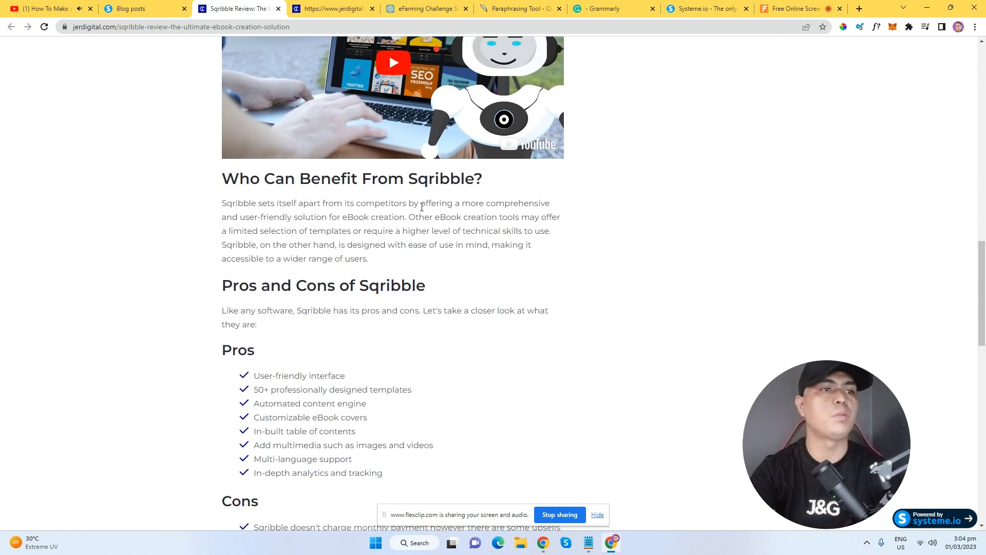
{"action": "scroll", "coordinate": [426, 230], "scroll_direction": "up", "scroll_amount": 4}
{"action": "left_click_drag", "start_coordinate": [981, 242], "coordinate": [949, 295]}
{"action": "scroll", "coordinate": [275, 247], "scroll_direction": "down", "scroll_amount": 2}
{"action": "scroll", "coordinate": [296, 161], "scroll_direction": "up", "scroll_amount": 2}
{"action": "scroll", "coordinate": [296, 161], "scroll_direction": "up", "scroll_amount": 3}
{"action": "scroll", "coordinate": [296, 161], "scroll_direction": "down", "scroll_amount": 3}
{"action": "left_click_drag", "start_coordinate": [251, 162], "coordinate": [536, 176]}
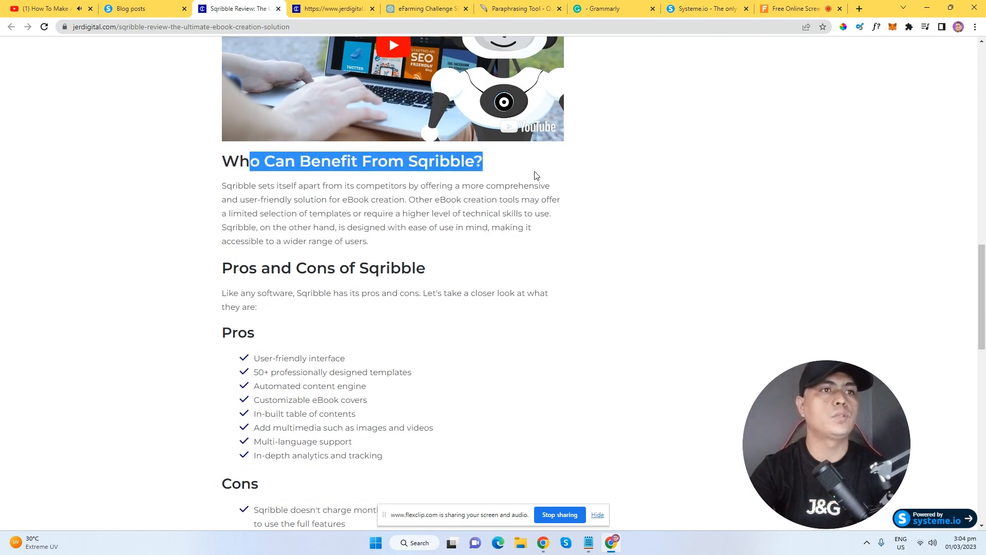
{"action": "scroll", "coordinate": [395, 296], "scroll_direction": "down", "scroll_amount": 3}
{"action": "scroll", "coordinate": [396, 297], "scroll_direction": "down", "scroll_amount": 4}
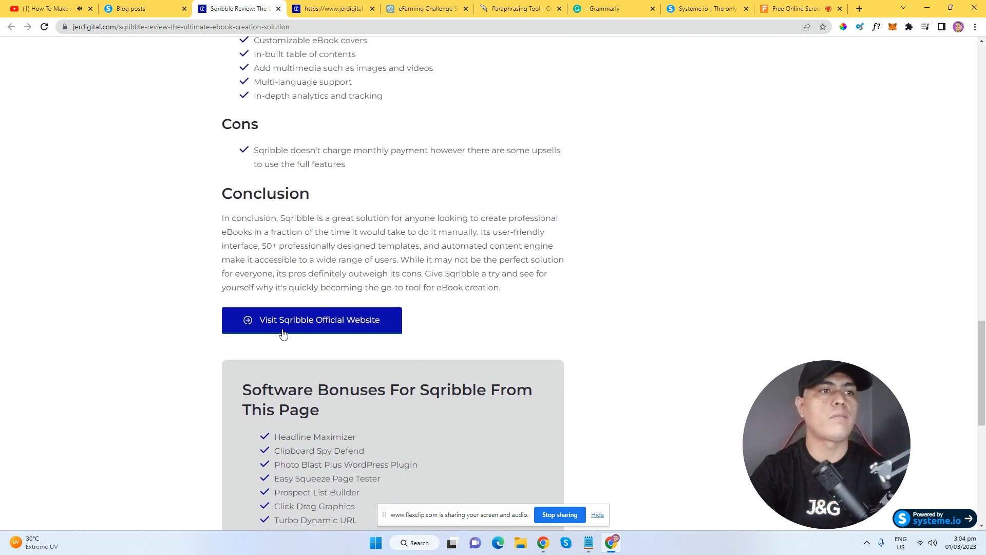
Follow the official Sqribble website link, check the affiliate id in its URL, and go back.
{"action": "left_click", "coordinate": [385, 323]}
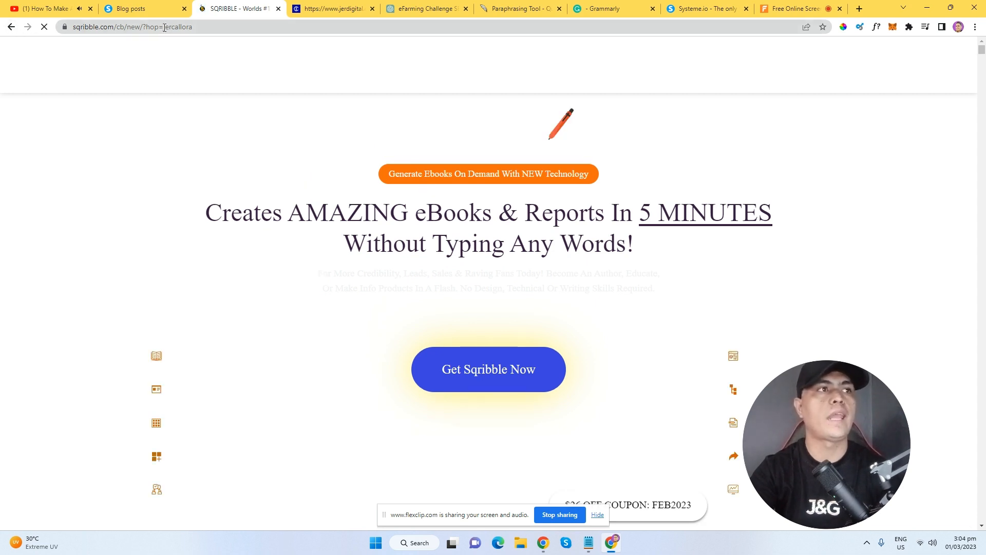
{"action": "left_click_drag", "start_coordinate": [164, 28], "coordinate": [216, 27]}
{"action": "left_click", "coordinate": [12, 28]}
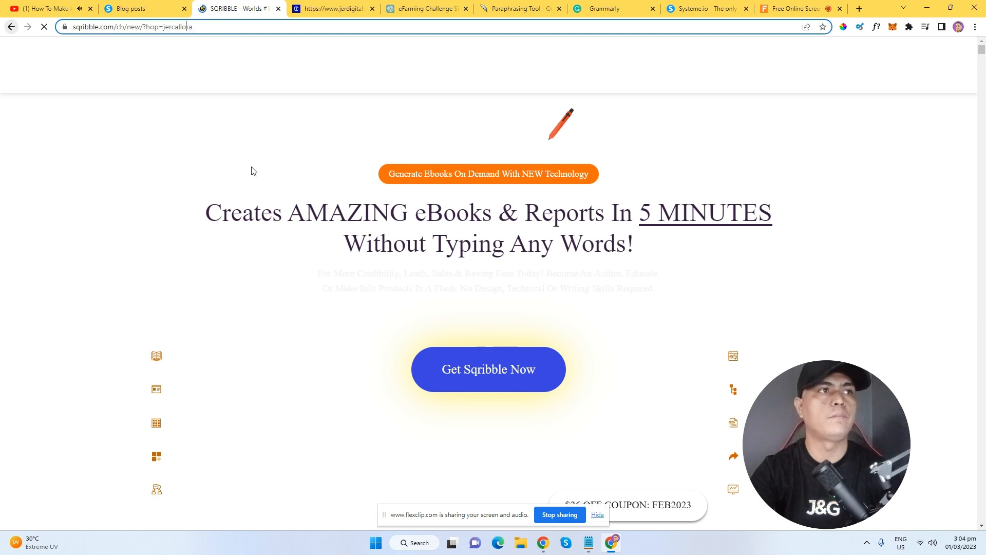
Look over the Software Bonuses list, then return to the Systeme.io blog post list.
{"action": "left_click_drag", "start_coordinate": [973, 409], "coordinate": [985, 136]}
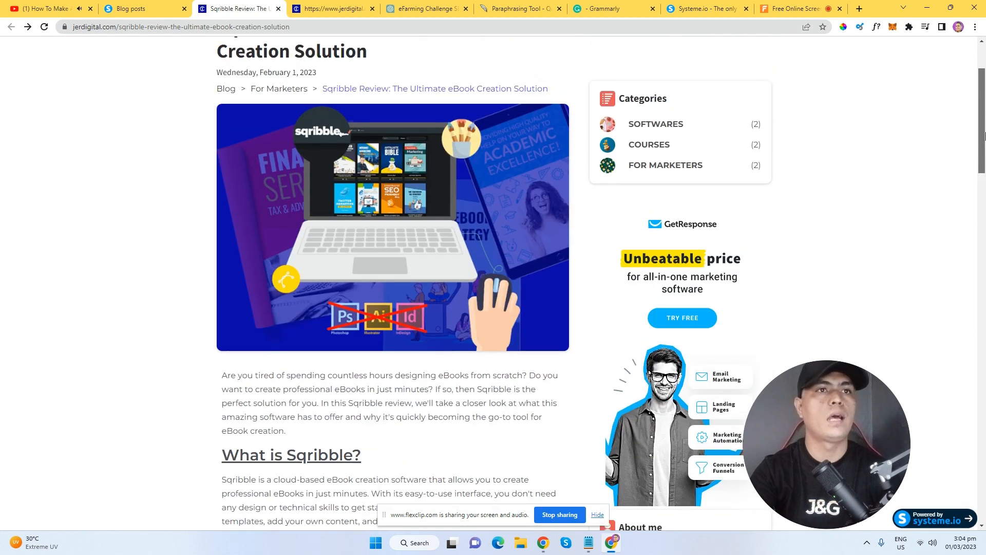
{"action": "scroll", "coordinate": [413, 266], "scroll_direction": "down", "scroll_amount": 20}
{"action": "left_click_drag", "start_coordinate": [288, 193], "coordinate": [429, 355]}
{"action": "left_click", "coordinate": [985, 229]}
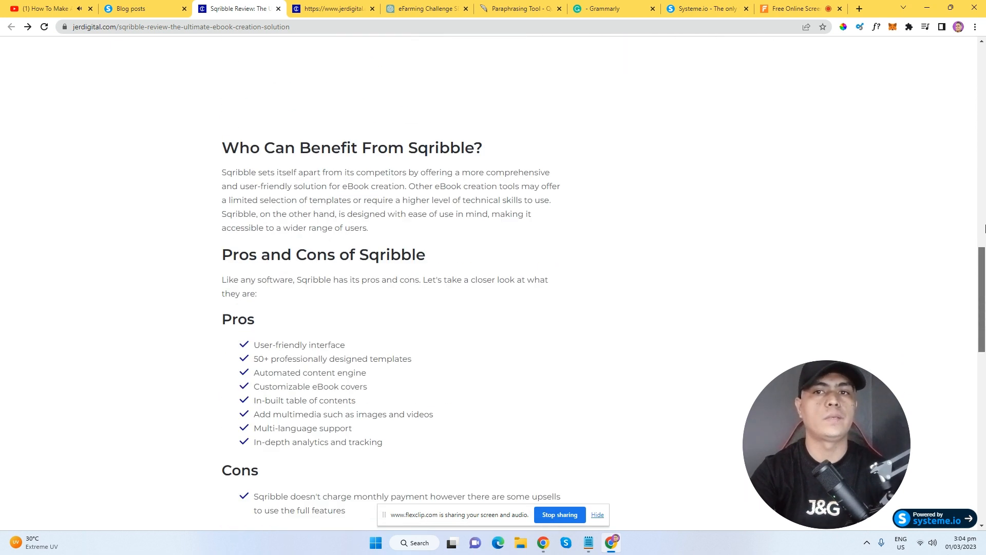
{"action": "left_click", "coordinate": [138, 8]}
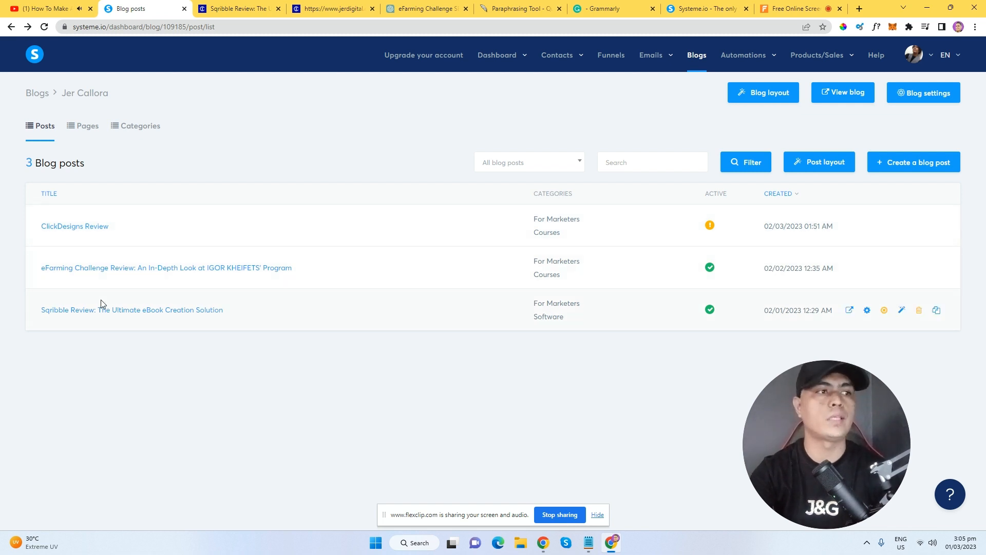
Duplicate the Sqribble Review blog post, creating a '(Copy) Sqribble Review' post.
{"action": "left_click", "coordinate": [937, 311]}
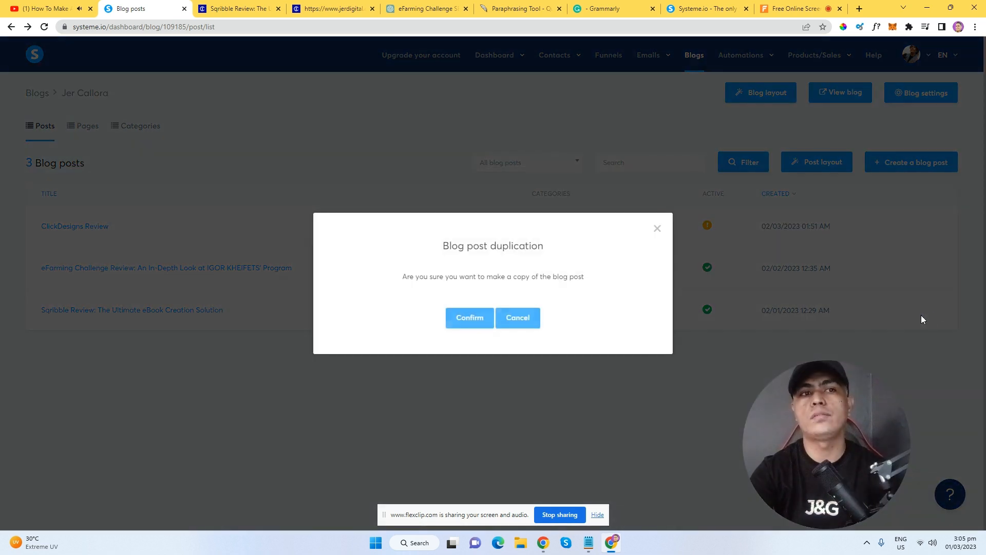
{"action": "left_click", "coordinate": [472, 321]}
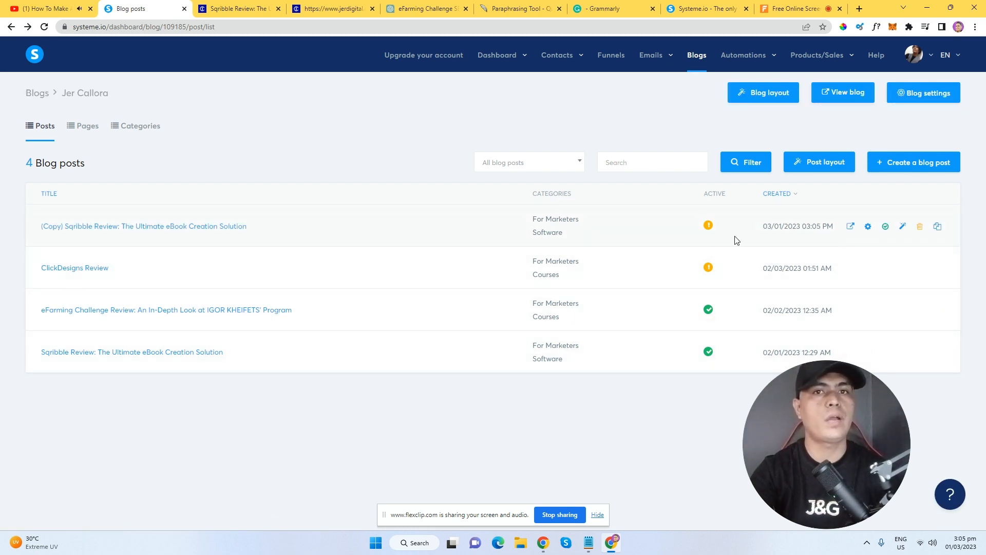
Open the copied post's settings and select its title, then return to the live Sqribble Review page.
{"action": "left_click", "coordinate": [868, 230]}
{"action": "left_click_drag", "start_coordinate": [556, 192], "coordinate": [323, 193]}
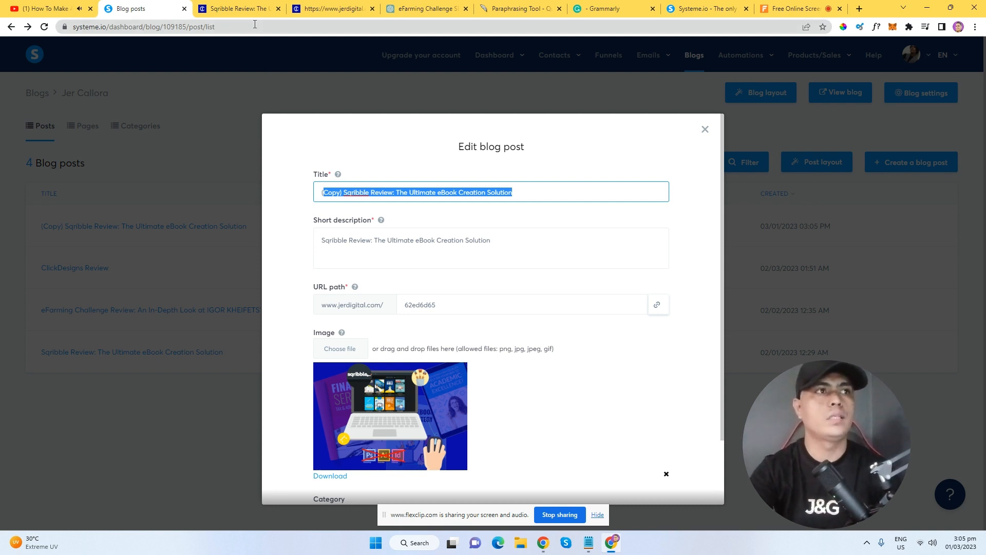
{"action": "left_click", "coordinate": [243, 10]}
{"action": "left_click_drag", "start_coordinate": [982, 424], "coordinate": [985, 107]}
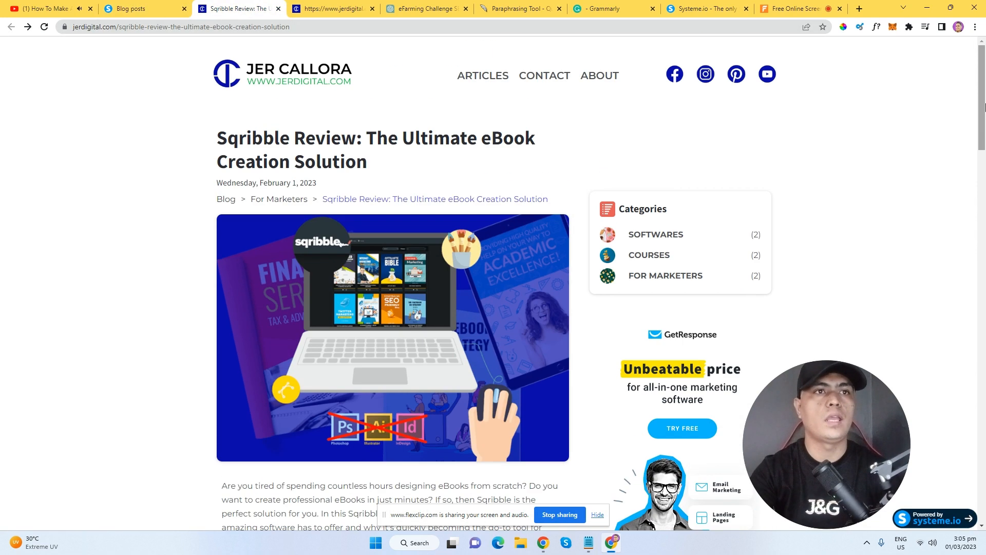
On the jerdigital.com homepage, select the 90 Minute Affiliate Challenge title in the footer.
{"action": "left_click", "coordinate": [346, 82]}
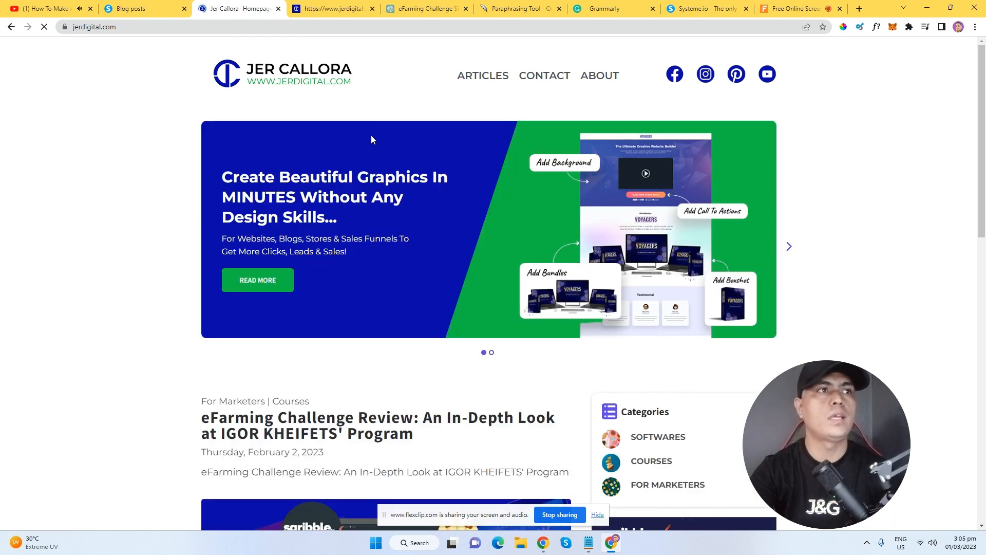
{"action": "scroll", "coordinate": [928, 423], "scroll_direction": "down", "scroll_amount": 15}
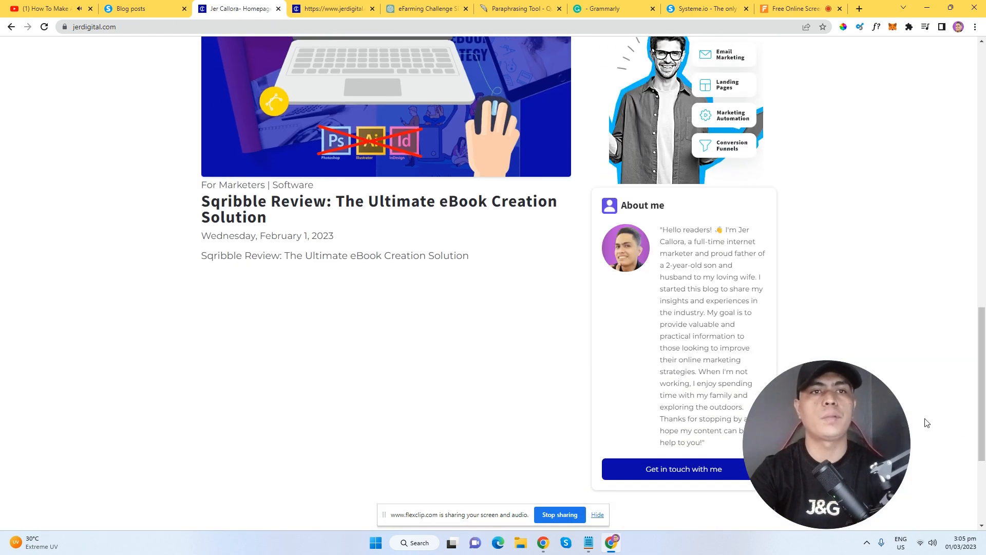
{"action": "scroll", "coordinate": [650, 400], "scroll_direction": "down", "scroll_amount": 4}
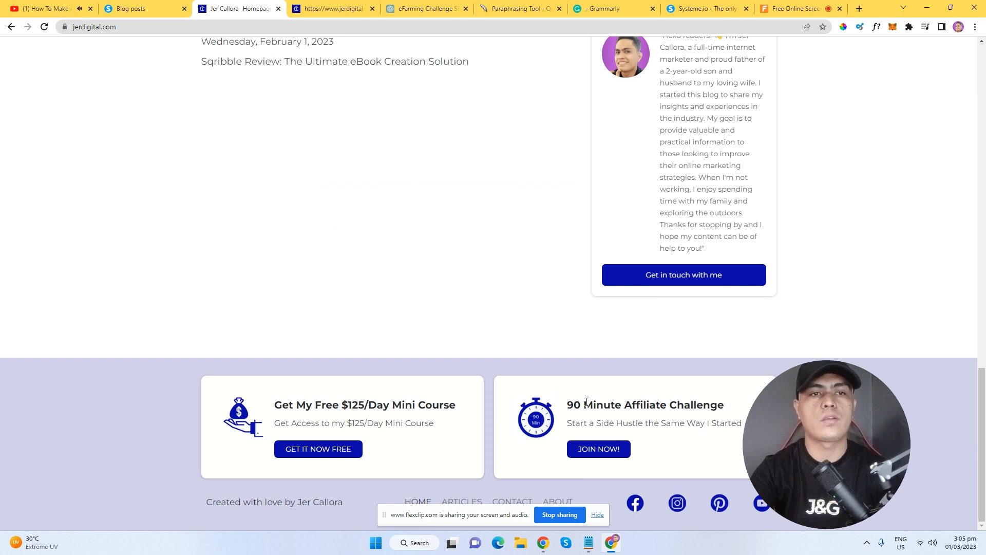
{"action": "left_click_drag", "start_coordinate": [568, 408], "coordinate": [745, 415]}
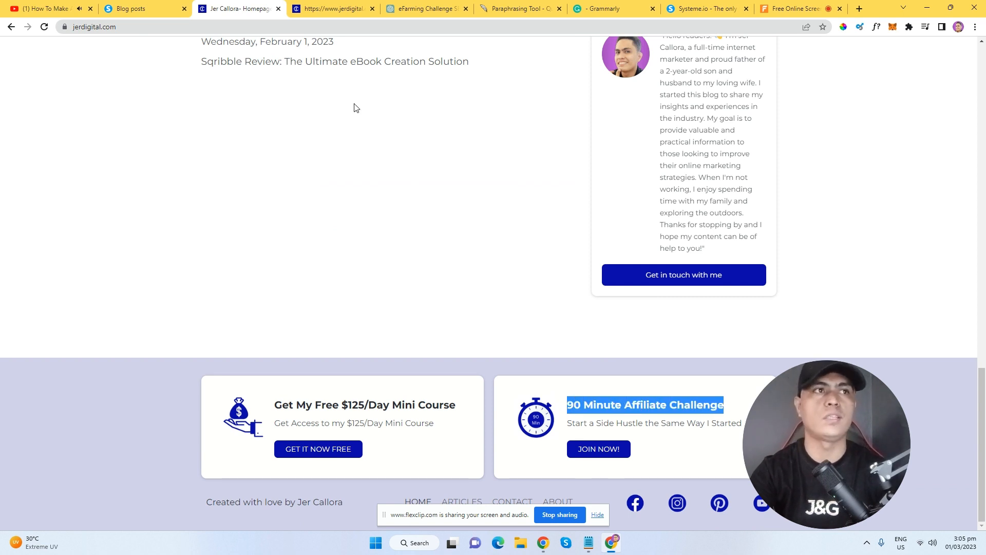
Return to the eFarming Challenge chat and clear the selection on the prompt.
{"action": "left_click", "coordinate": [426, 9]}
{"action": "left_click", "coordinate": [389, 180]}
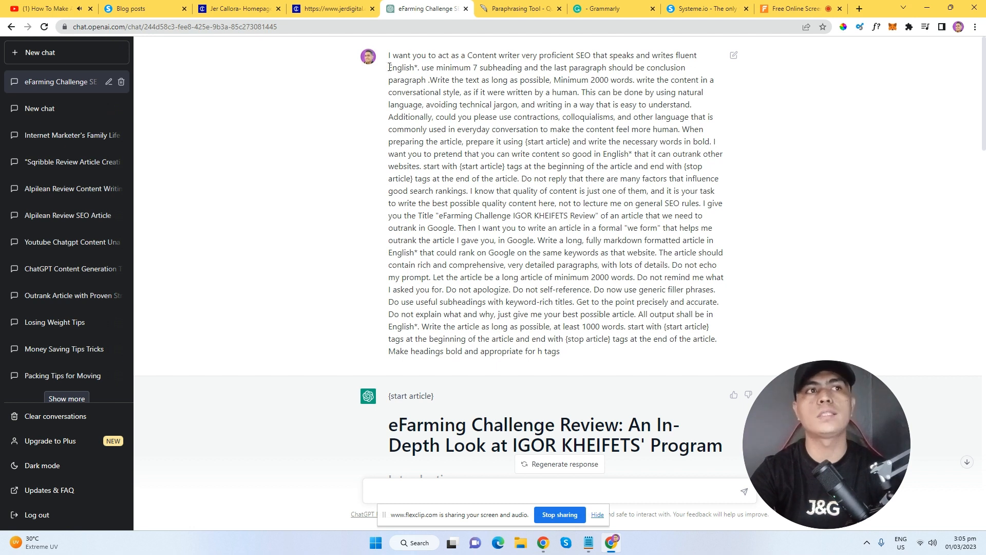
Copy the eFarming Challenge article prompt and look over the generated article's title.
{"action": "left_click_drag", "start_coordinate": [390, 56], "coordinate": [573, 349]}
{"action": "right_click", "coordinate": [517, 212]}
{"action": "left_click", "coordinate": [543, 225]}
{"action": "scroll", "coordinate": [546, 226], "scroll_direction": "down", "scroll_amount": 5}
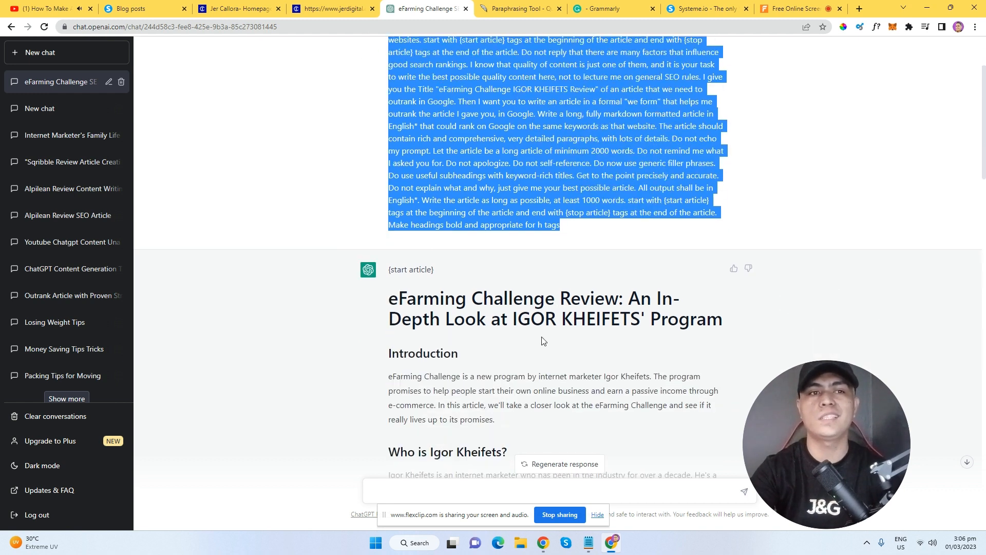
{"action": "left_click_drag", "start_coordinate": [386, 173], "coordinate": [733, 233]}
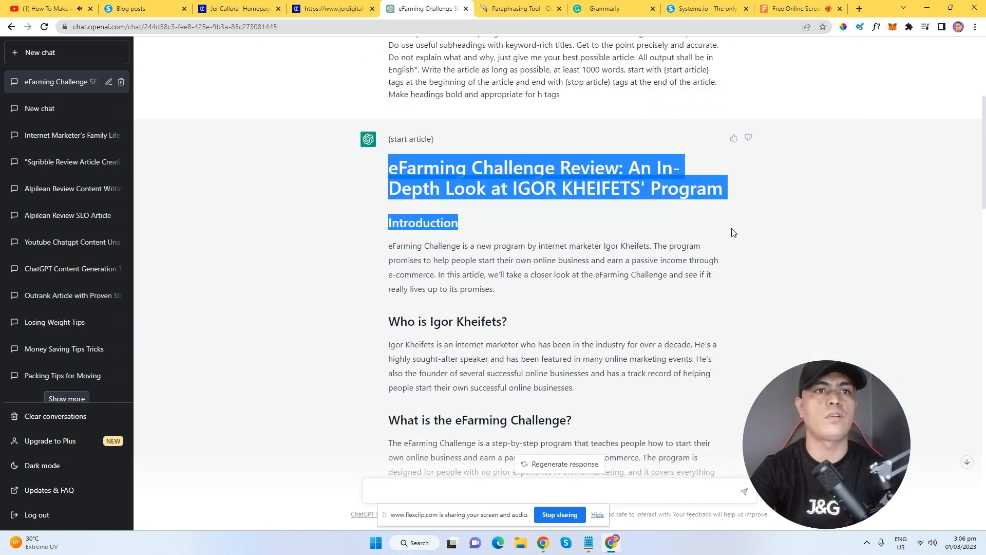
{"action": "left_click", "coordinate": [757, 205]}
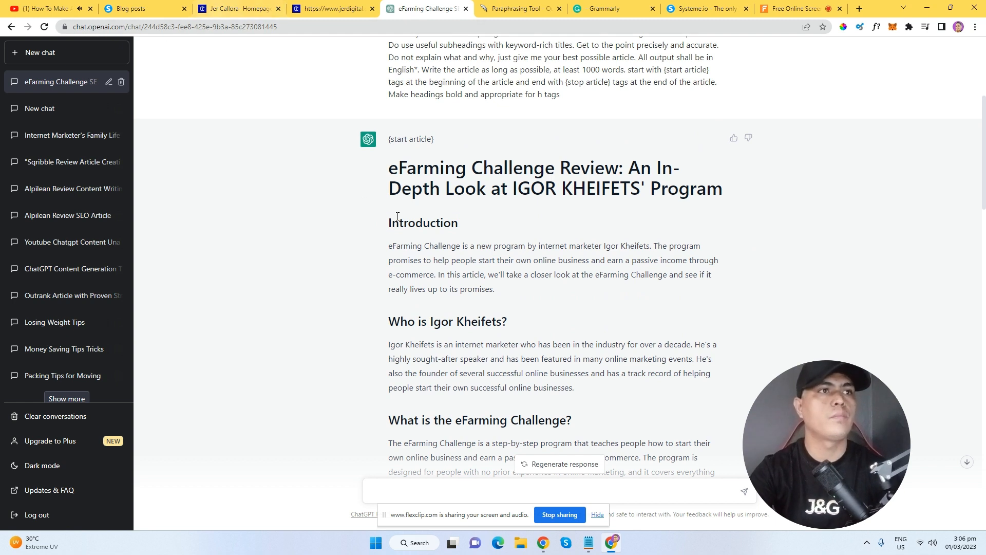
Reload the jerdigital.com homepage and scroll down toward its footer.
{"action": "left_click", "coordinate": [318, 7]}
{"action": "left_click", "coordinate": [349, 70]}
{"action": "scroll", "coordinate": [471, 327], "scroll_direction": "down", "scroll_amount": 3}
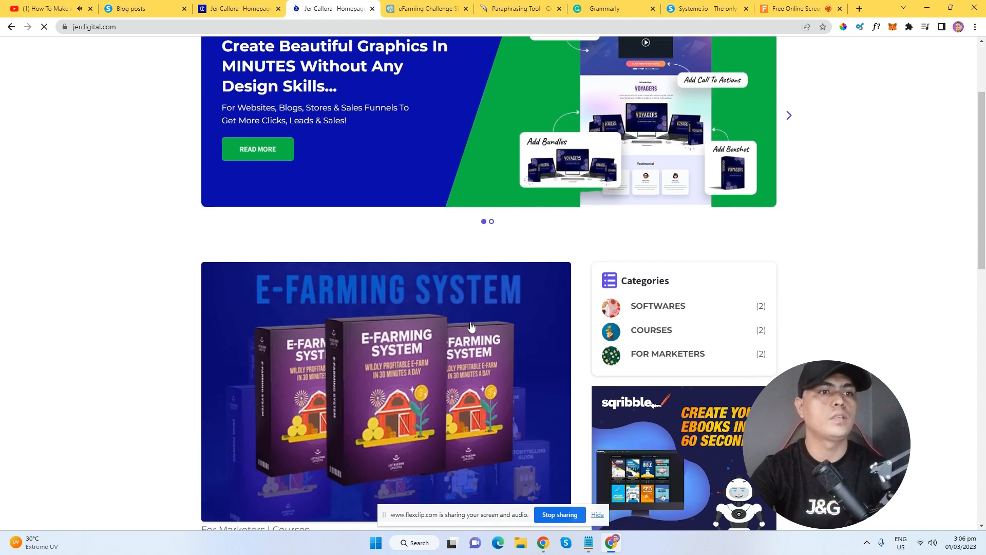
{"action": "scroll", "coordinate": [471, 326], "scroll_direction": "down", "scroll_amount": 2}
{"action": "scroll", "coordinate": [430, 291], "scroll_direction": "down", "scroll_amount": 1}
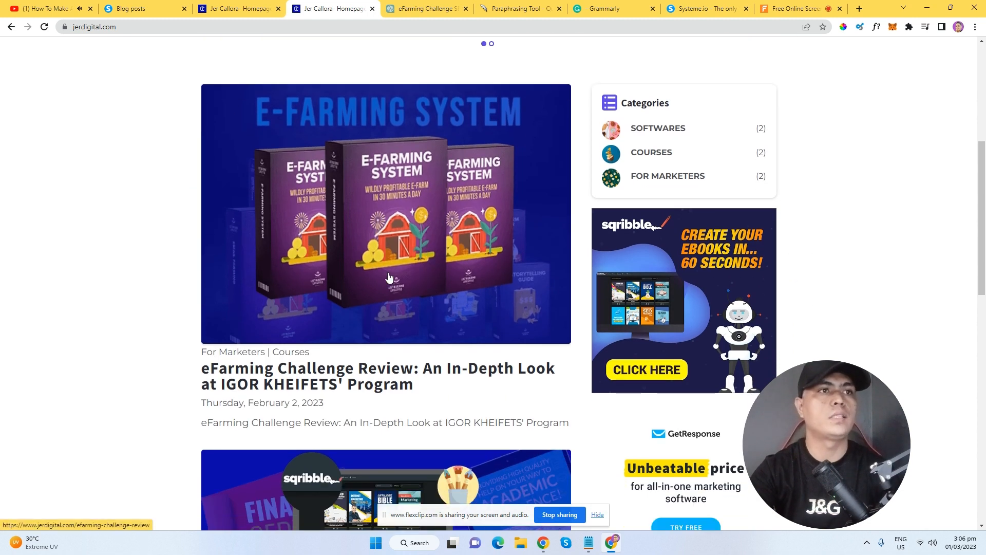
Back in the eFarming Challenge chat, try reselecting the prompt, then clear the partial selection.
{"action": "left_click", "coordinate": [427, 8]}
{"action": "scroll", "coordinate": [493, 337], "scroll_direction": "down", "scroll_amount": 3}
{"action": "scroll", "coordinate": [494, 336], "scroll_direction": "up", "scroll_amount": 6}
{"action": "scroll", "coordinate": [493, 337], "scroll_direction": "up", "scroll_amount": 2}
{"action": "mouse_move", "coordinate": [561, 352]}
{"action": "left_mouse_down"}
{"action": "mouse_move", "coordinate": [513, 82]}
{"action": "mouse_move", "coordinate": [383, 57]}
{"action": "mouse_move", "coordinate": [575, 341]}
{"action": "left_mouse_up"}
{"action": "left_click", "coordinate": [419, 74]}
{"action": "right_click", "coordinate": [527, 264]}
{"action": "left_click", "coordinate": [549, 273]}
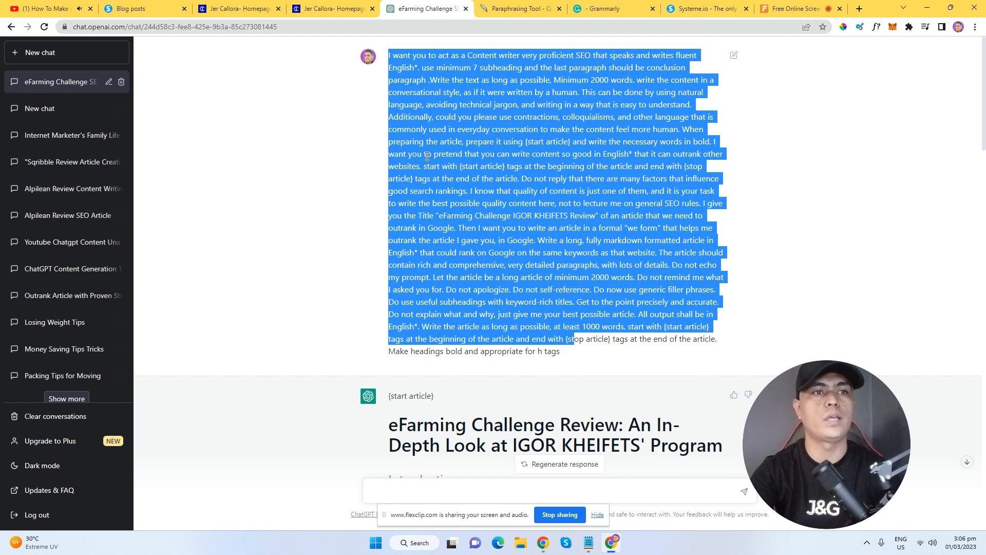
{"action": "left_click", "coordinate": [427, 156]}
Copy the entire prompt down to its last line and start a new empty chat.
{"action": "left_click_drag", "start_coordinate": [389, 55], "coordinate": [561, 352]}
{"action": "right_click", "coordinate": [528, 223]}
{"action": "left_click", "coordinate": [546, 230]}
{"action": "left_click", "coordinate": [60, 50]}
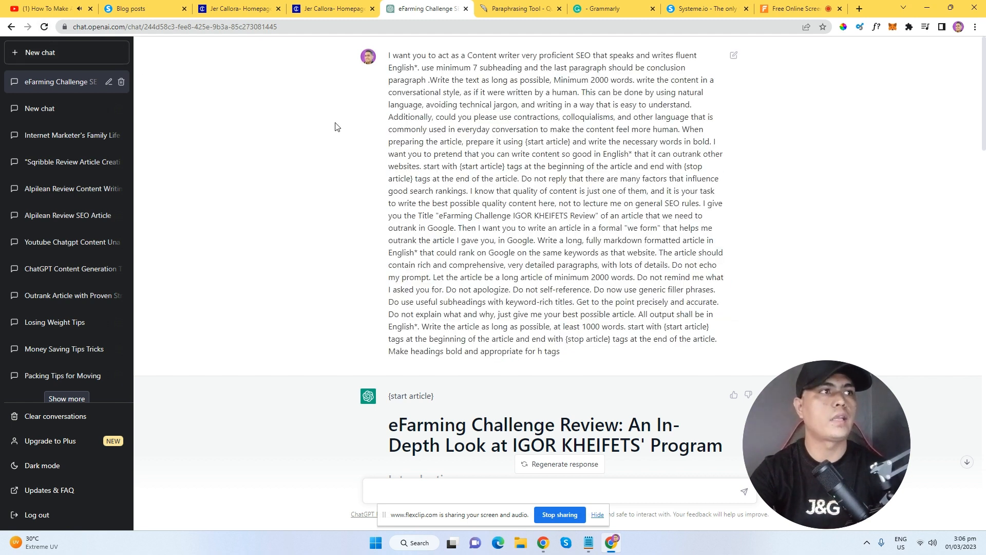
{"action": "left_click", "coordinate": [428, 492]}
Paste the prompt into the new chat, then copy the '90 Minute Affiliate Challenge' title from jerdigital.com's footer.
{"action": "key", "text": "ctrl+v"}
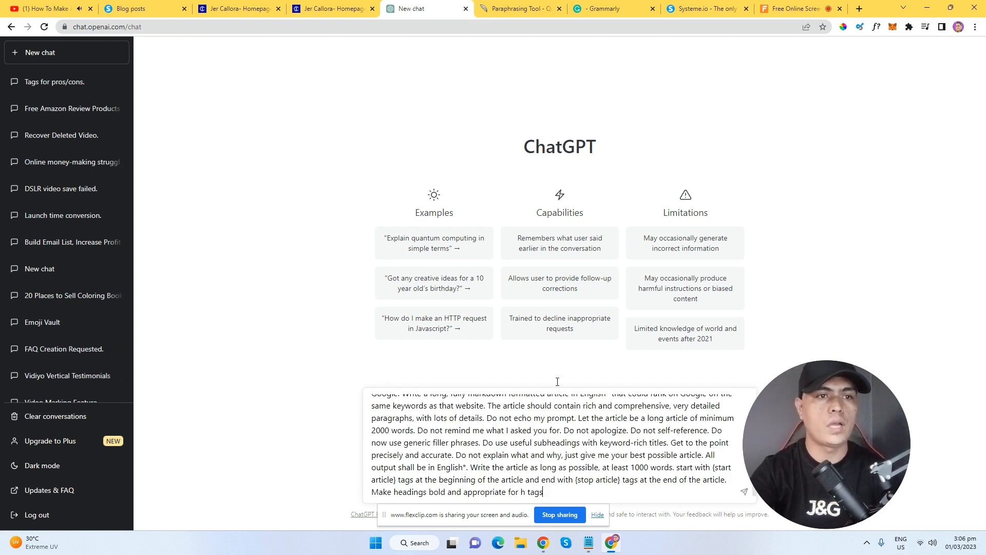
{"action": "left_click", "coordinate": [332, 9]}
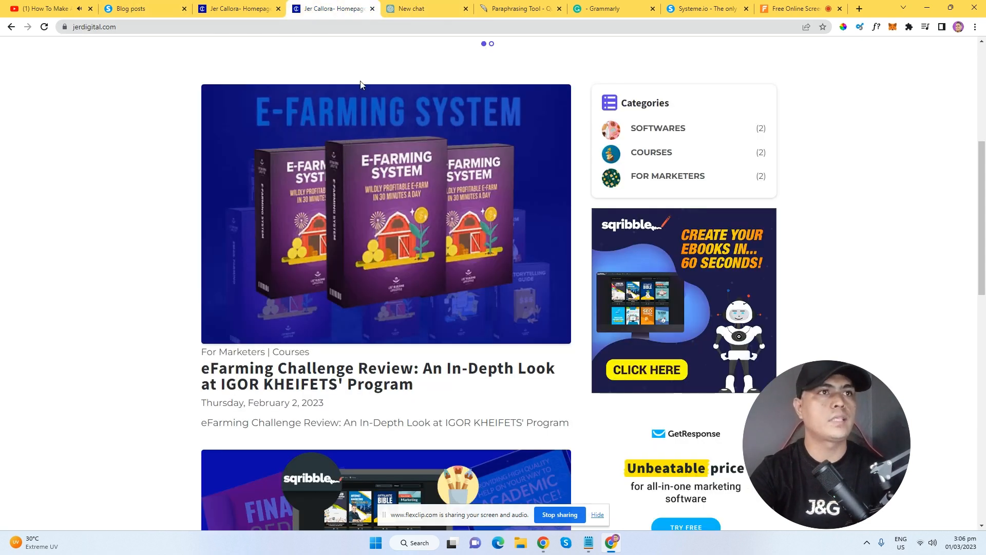
{"action": "scroll", "coordinate": [325, 118], "scroll_direction": "up", "scroll_amount": 6}
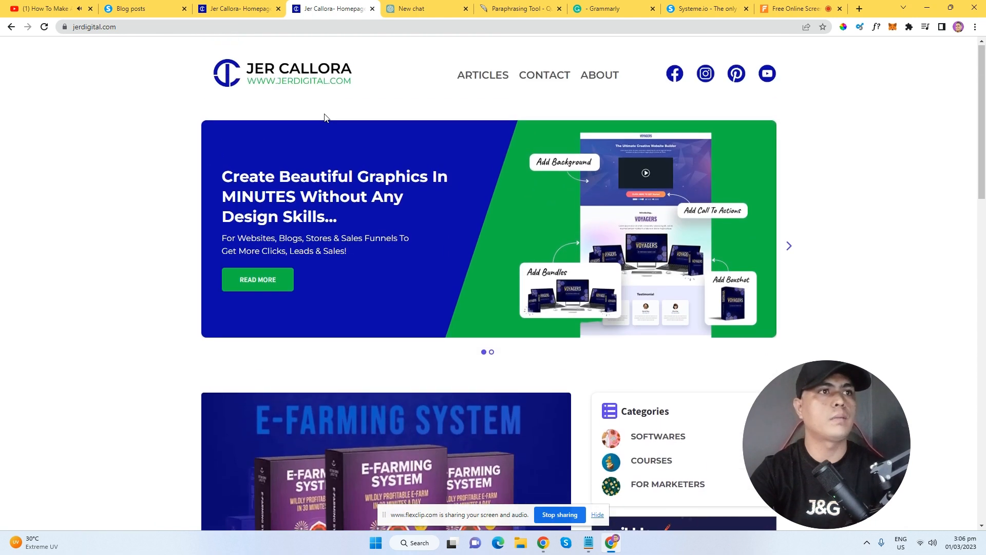
{"action": "left_click", "coordinate": [299, 87]}
{"action": "scroll", "coordinate": [985, 161], "scroll_direction": "down", "scroll_amount": 2}
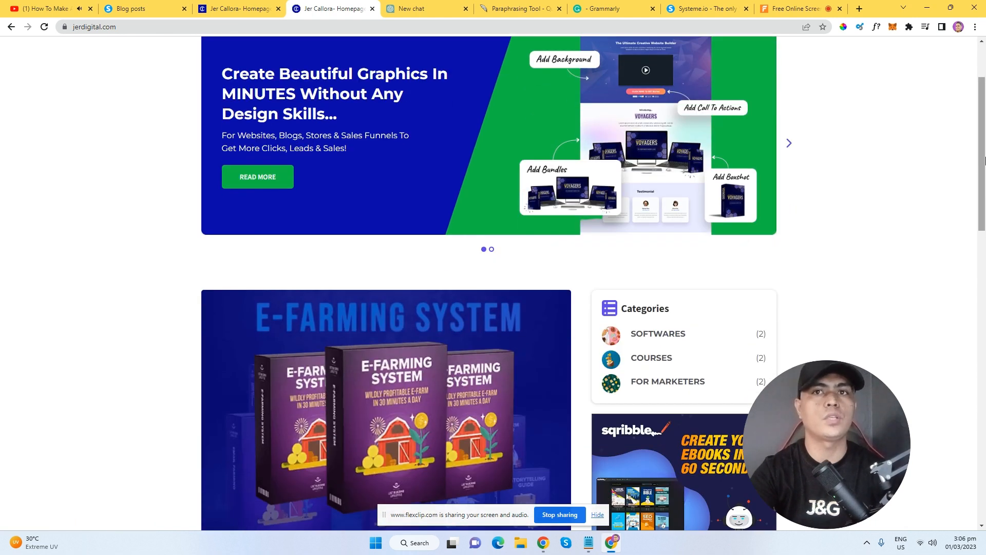
{"action": "scroll", "coordinate": [985, 161], "scroll_direction": "down", "scroll_amount": 15}
{"action": "left_click_drag", "start_coordinate": [567, 405], "coordinate": [624, 406]}
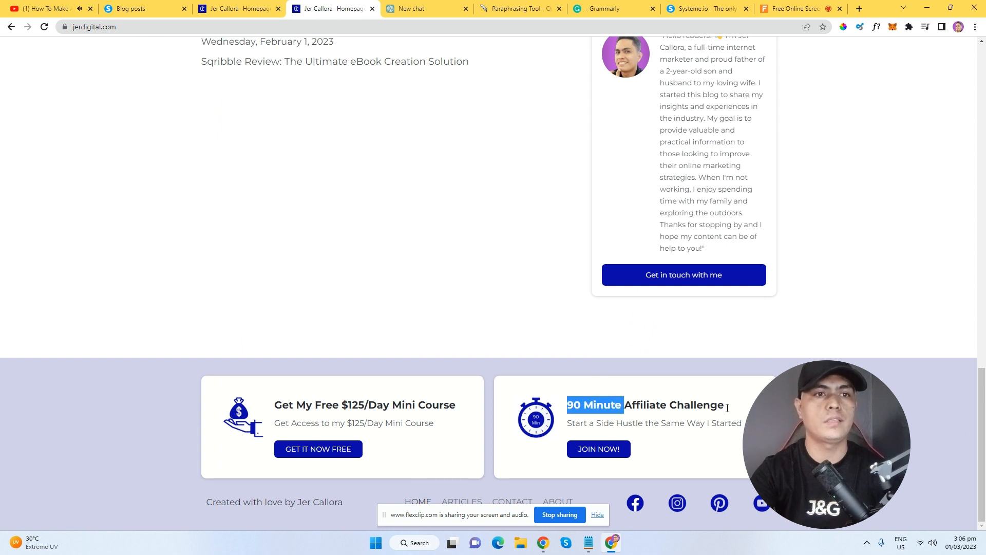
{"action": "left_click_drag", "start_coordinate": [728, 407], "coordinate": [740, 414]}
{"action": "right_click", "coordinate": [741, 415]}
{"action": "left_click", "coordinate": [741, 421]}
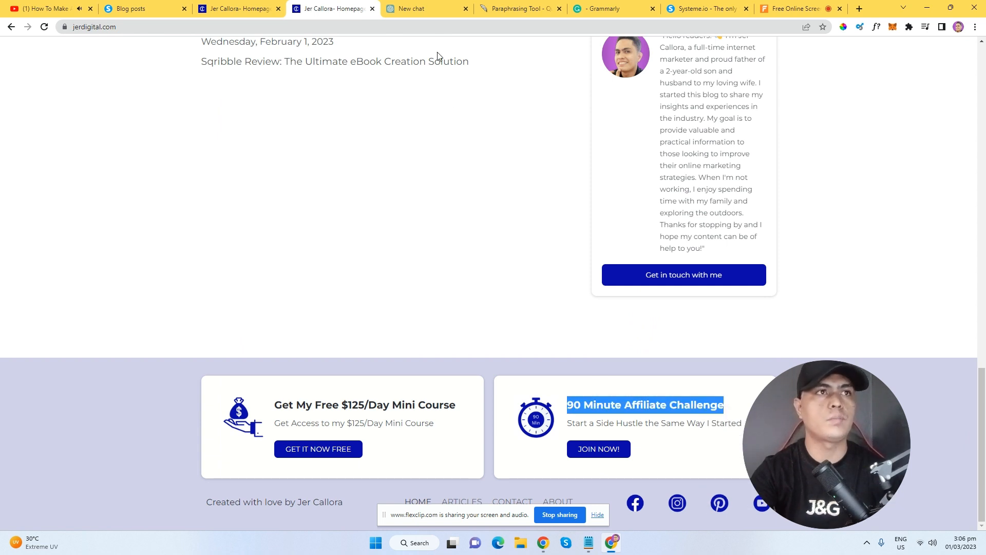
Replace the old course title in the prompt with '90 Minute Affiliate Challenge'.
{"action": "left_click", "coordinate": [419, 9]}
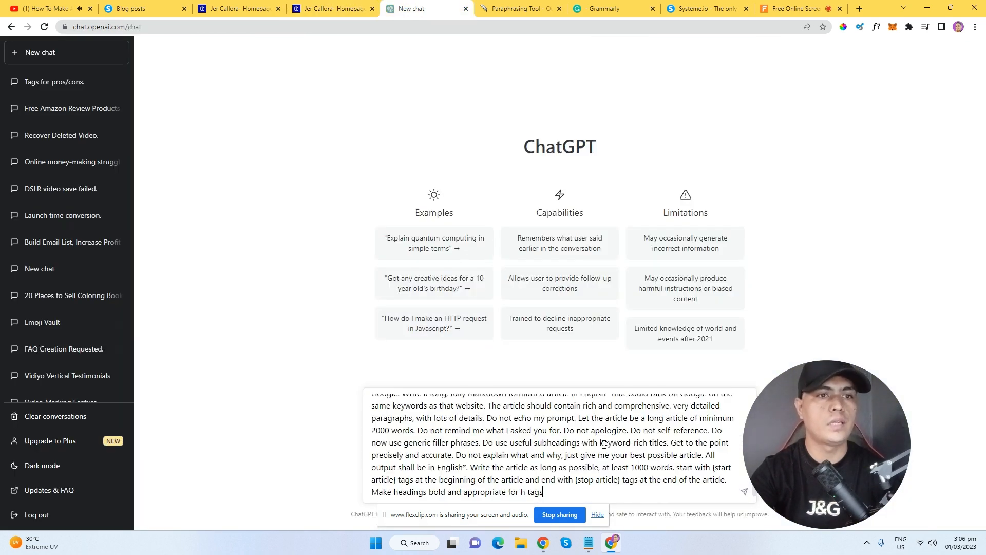
{"action": "scroll", "coordinate": [605, 445], "scroll_direction": "up", "scroll_amount": 1}
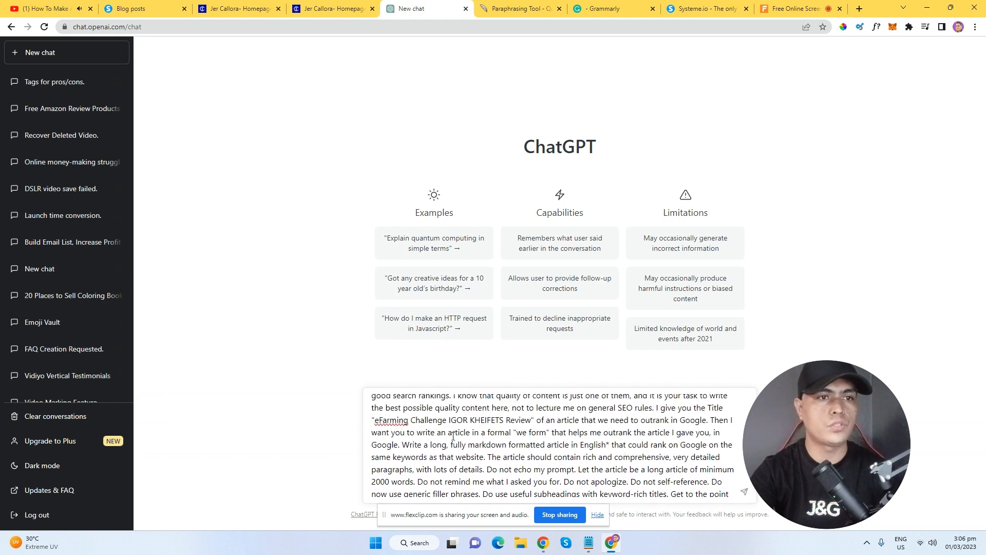
{"action": "left_click_drag", "start_coordinate": [376, 420], "coordinate": [505, 422]}
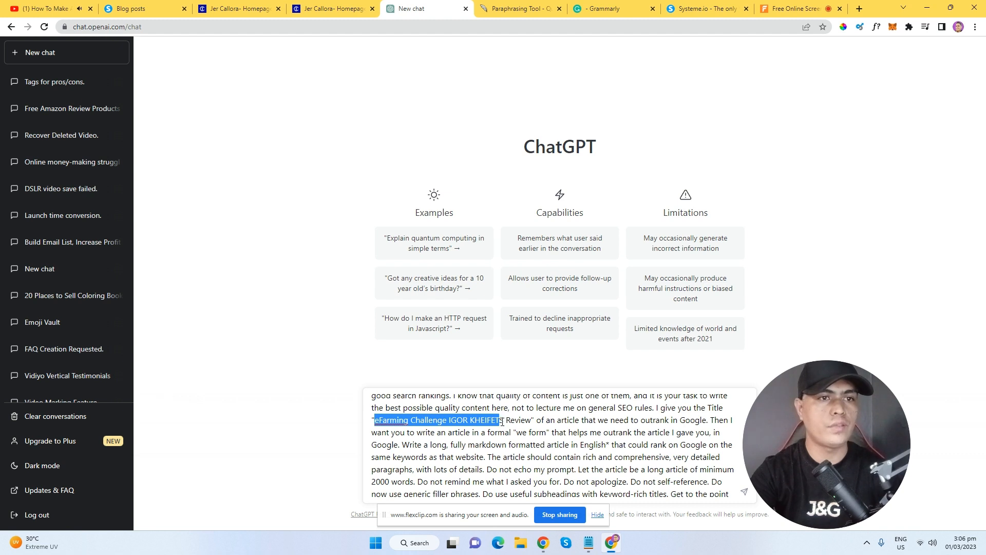
{"action": "right_click", "coordinate": [503, 421]}
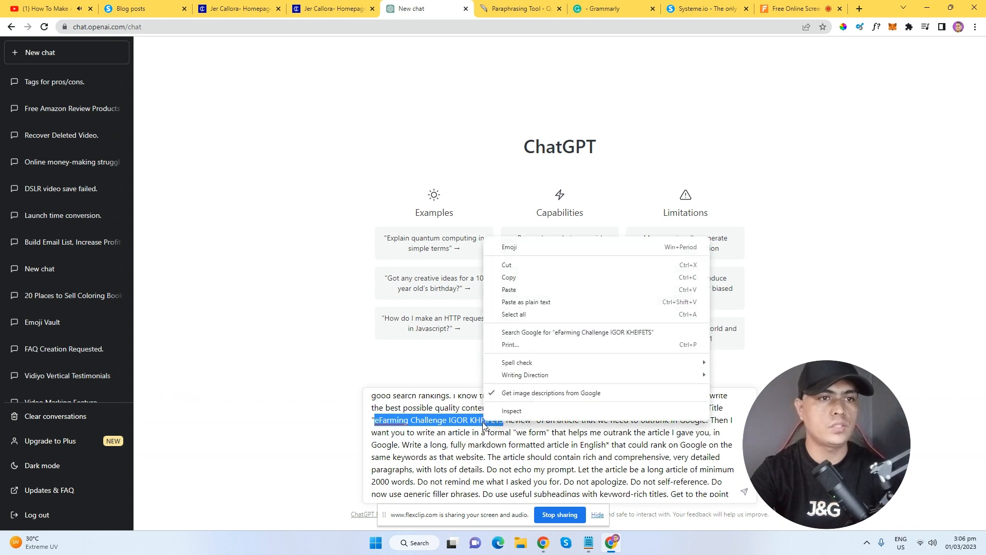
{"action": "left_click", "coordinate": [545, 307]}
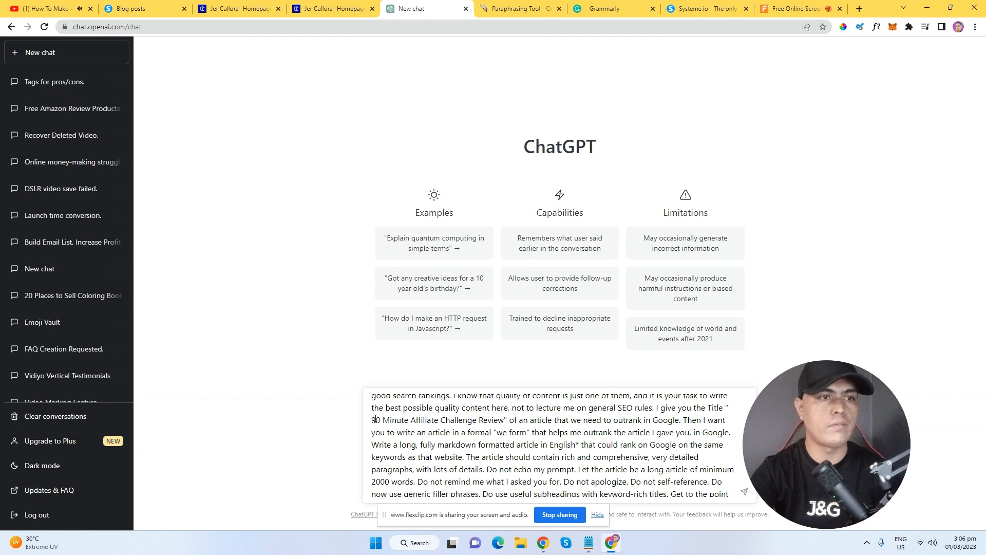
Send the updated article prompt to generate the review.
{"action": "scroll", "coordinate": [631, 428], "scroll_direction": "down", "scroll_amount": 3}
{"action": "scroll", "coordinate": [457, 428], "scroll_direction": "up", "scroll_amount": 6}
{"action": "scroll", "coordinate": [458, 428], "scroll_direction": "down", "scroll_amount": 10}
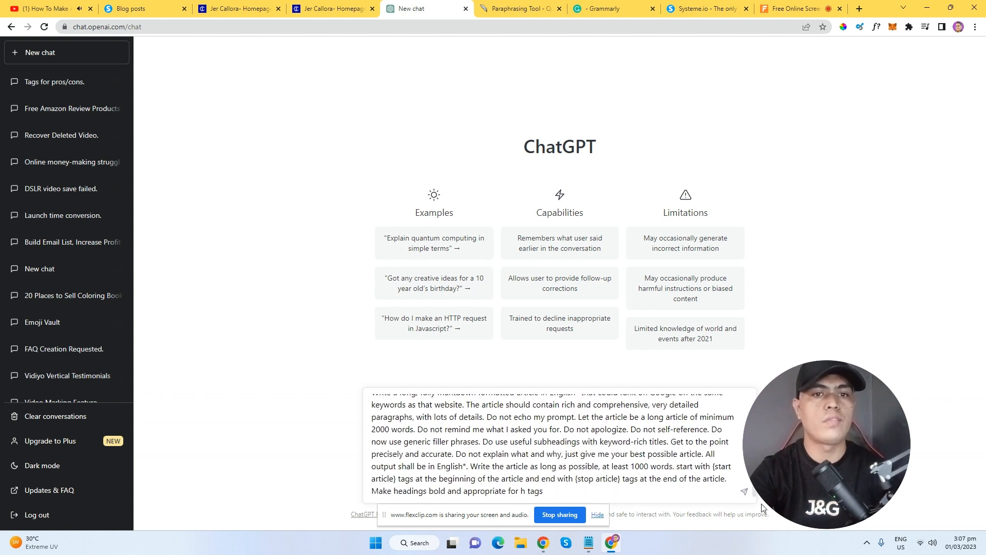
{"action": "left_click", "coordinate": [748, 497]}
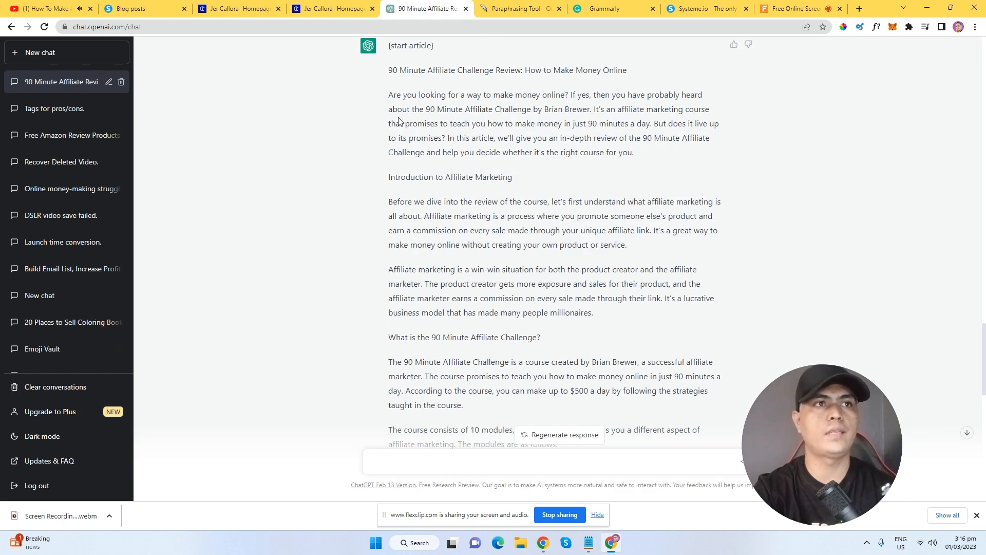
Review the generated article's opening, selecting its title and first paragraphs.
{"action": "left_click_drag", "start_coordinate": [391, 70], "coordinate": [676, 150]}
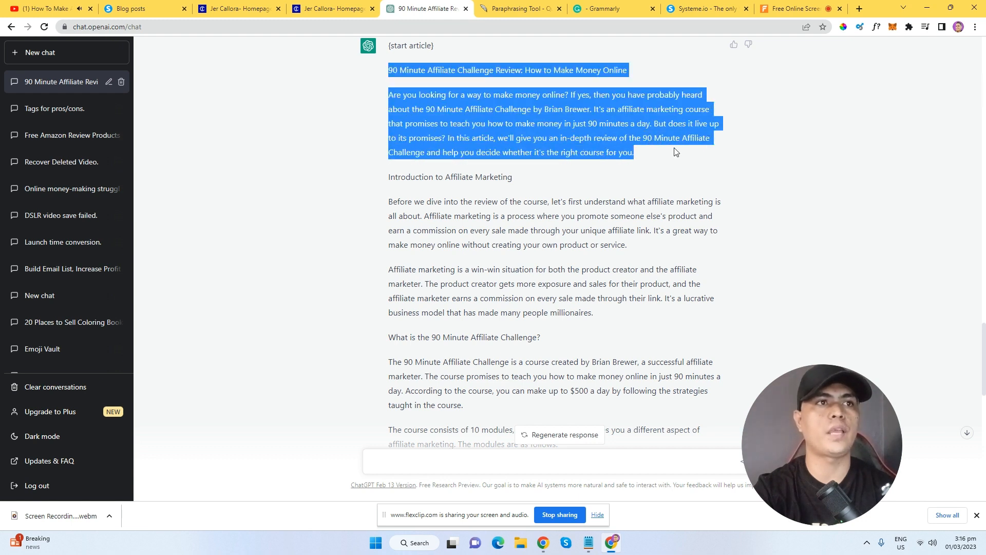
{"action": "left_click", "coordinate": [535, 137]}
{"action": "left_click_drag", "start_coordinate": [388, 70], "coordinate": [627, 70]}
{"action": "scroll", "coordinate": [531, 181], "scroll_direction": "down", "scroll_amount": 1}
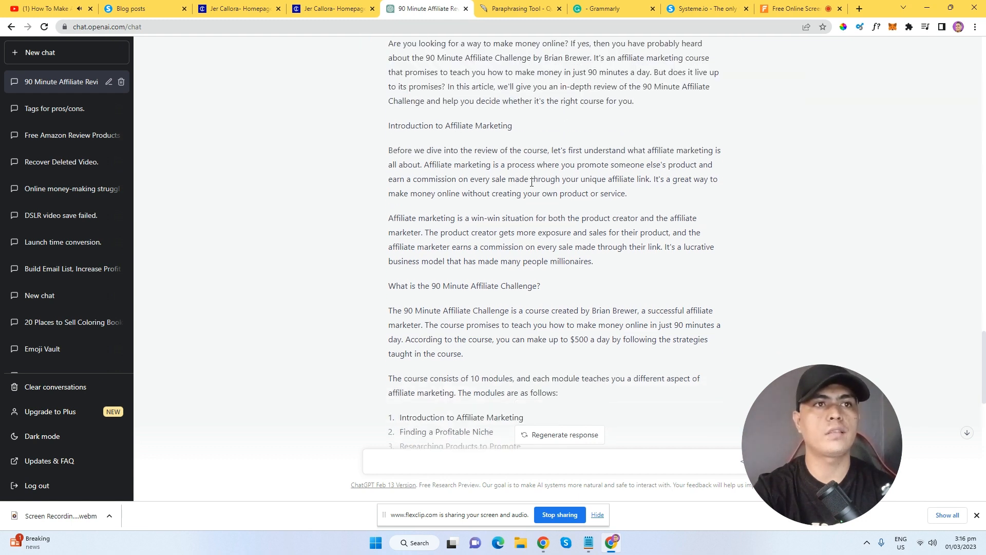
{"action": "left_click_drag", "start_coordinate": [397, 137], "coordinate": [600, 132]}
{"action": "scroll", "coordinate": [565, 154], "scroll_direction": "down", "scroll_amount": 2}
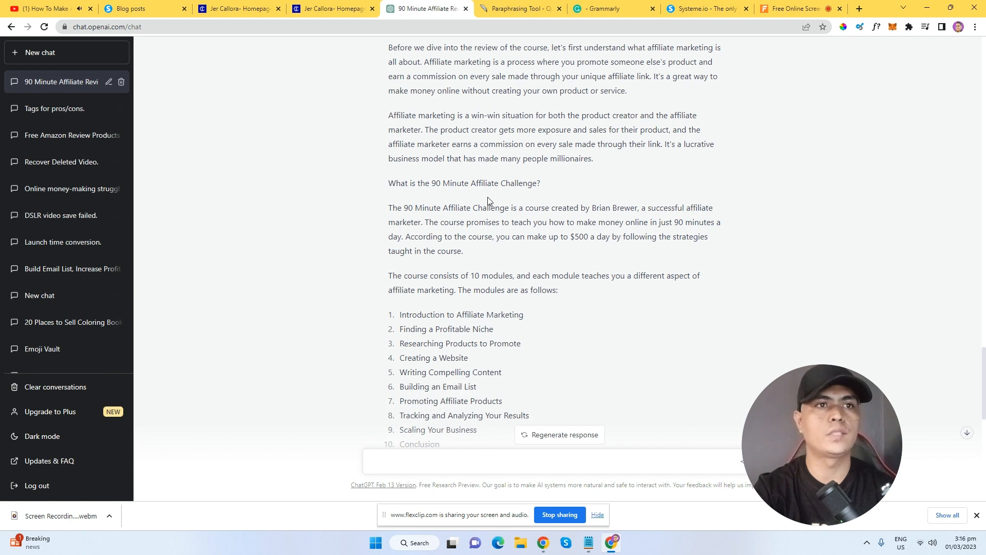
{"action": "left_click_drag", "start_coordinate": [392, 187], "coordinate": [566, 190]}
{"action": "scroll", "coordinate": [595, 205], "scroll_direction": "down", "scroll_amount": 2}
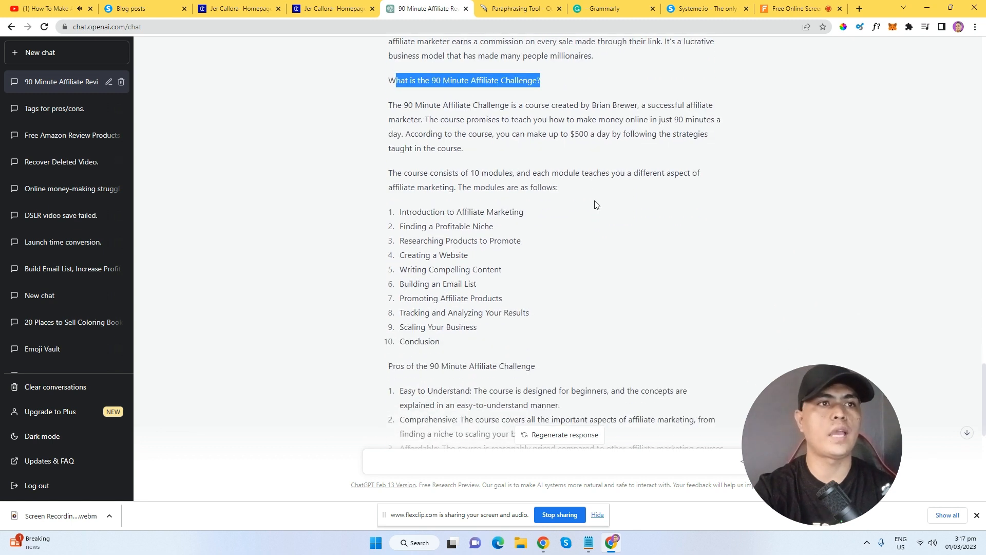
Scroll through the modules, pros and cons sections, then back up to the article's start.
{"action": "scroll", "coordinate": [581, 206], "scroll_direction": "down", "scroll_amount": 2}
{"action": "left_click_drag", "start_coordinate": [399, 51], "coordinate": [536, 206]}
{"action": "scroll", "coordinate": [576, 244], "scroll_direction": "down", "scroll_amount": 2}
{"action": "left_click_drag", "start_coordinate": [390, 286], "coordinate": [632, 298]}
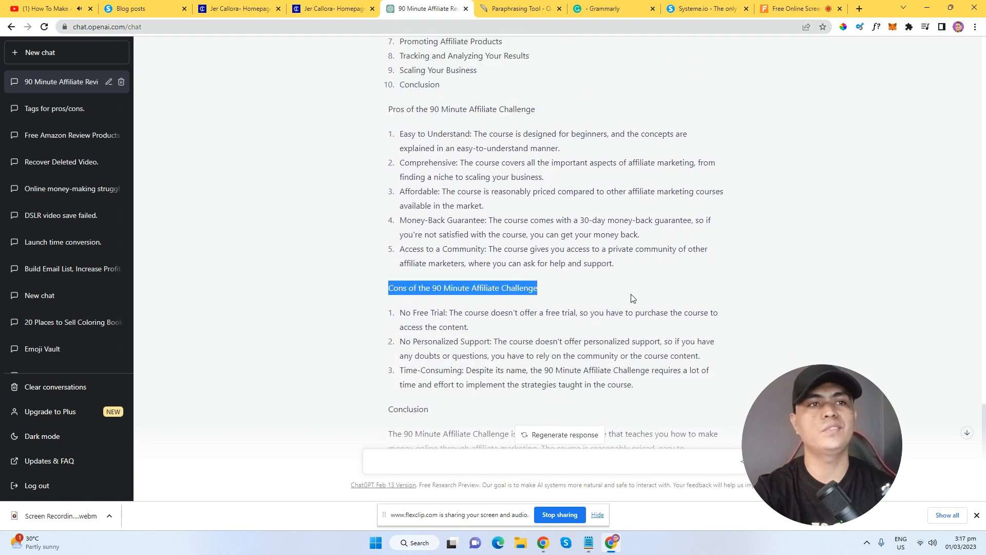
{"action": "left_click", "coordinate": [668, 272]}
{"action": "scroll", "coordinate": [676, 265], "scroll_direction": "down", "scroll_amount": 3}
{"action": "scroll", "coordinate": [673, 262], "scroll_direction": "up", "scroll_amount": 8}
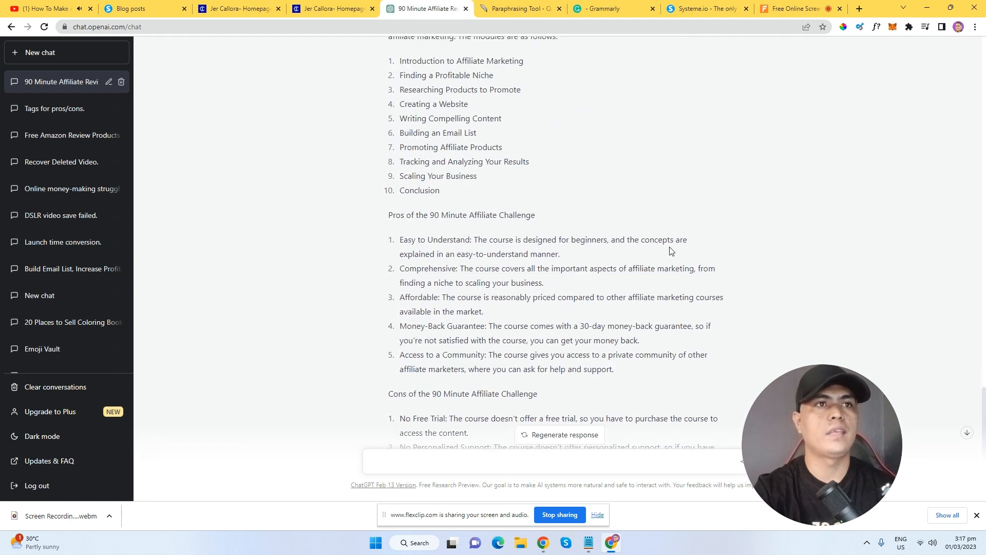
{"action": "scroll", "coordinate": [666, 236], "scroll_direction": "up", "scroll_amount": 4}
Select the whole article from its title to the Conclusion and copy it.
{"action": "left_click_drag", "start_coordinate": [389, 121], "coordinate": [760, 447]}
{"action": "scroll", "coordinate": [617, 360], "scroll_direction": "down", "scroll_amount": 8}
{"action": "scroll", "coordinate": [755, 442], "scroll_direction": "down", "scroll_amount": 3}
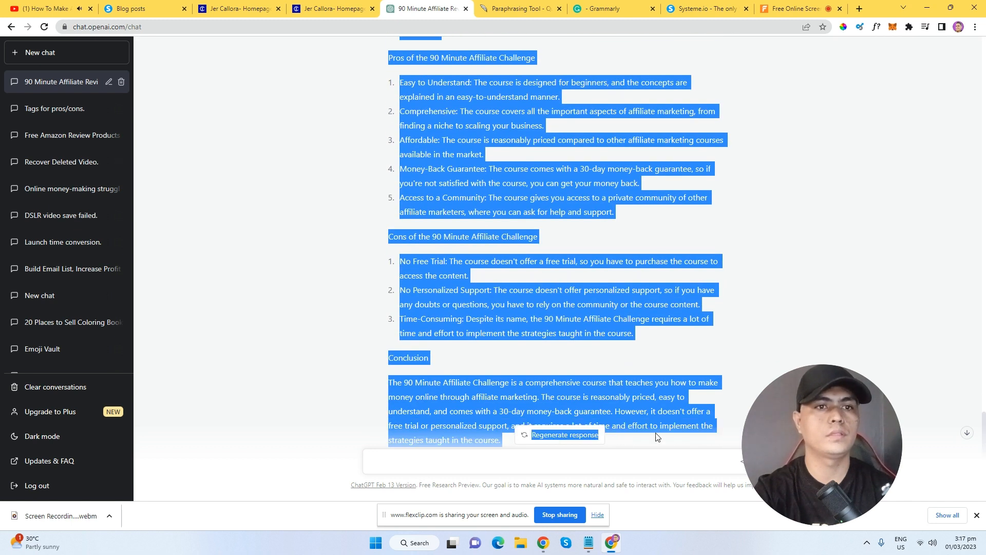
{"action": "right_click", "coordinate": [622, 393]}
{"action": "left_click", "coordinate": [653, 404]}
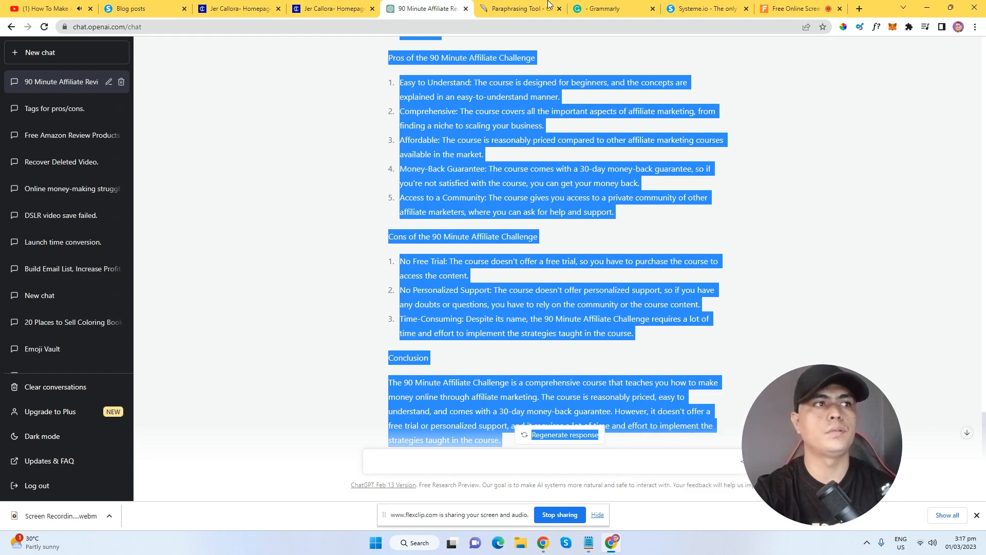
{"action": "left_click", "coordinate": [521, 8]}
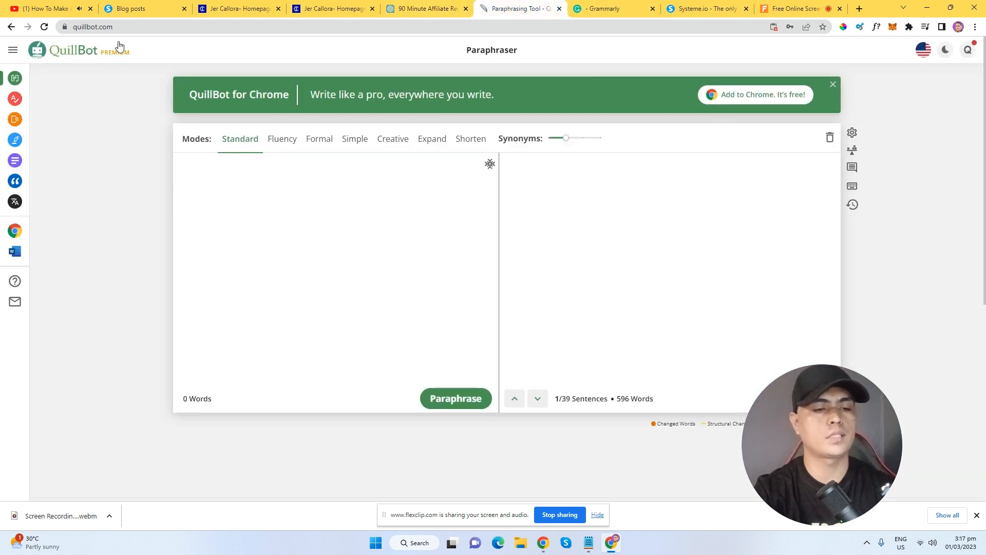
Paste the article into QuillBot, delete the stray 'Regenerate response' line, and paraphrase it.
{"action": "key", "text": "ctrl+v"}
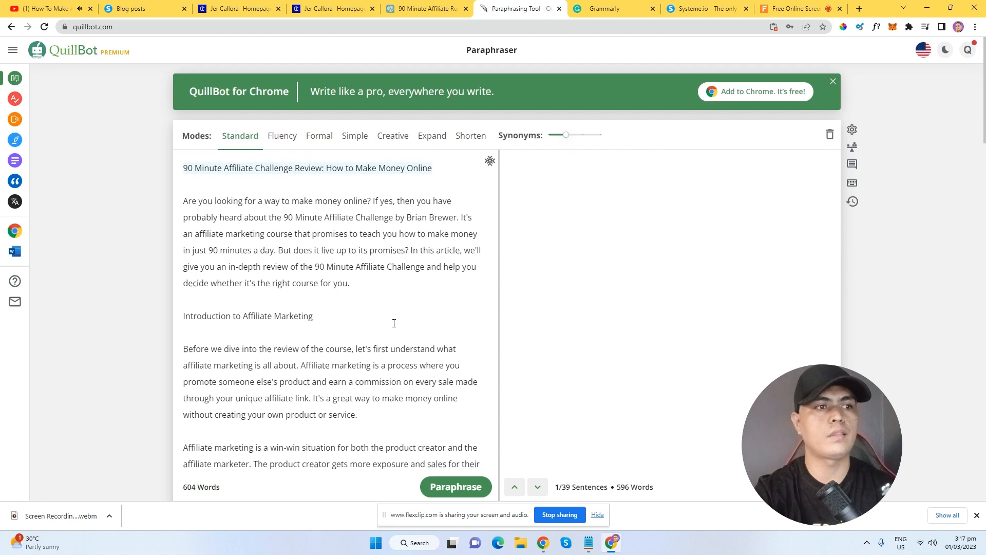
{"action": "scroll", "coordinate": [403, 322], "scroll_direction": "down", "scroll_amount": 5}
{"action": "scroll", "coordinate": [403, 322], "scroll_direction": "down", "scroll_amount": 13}
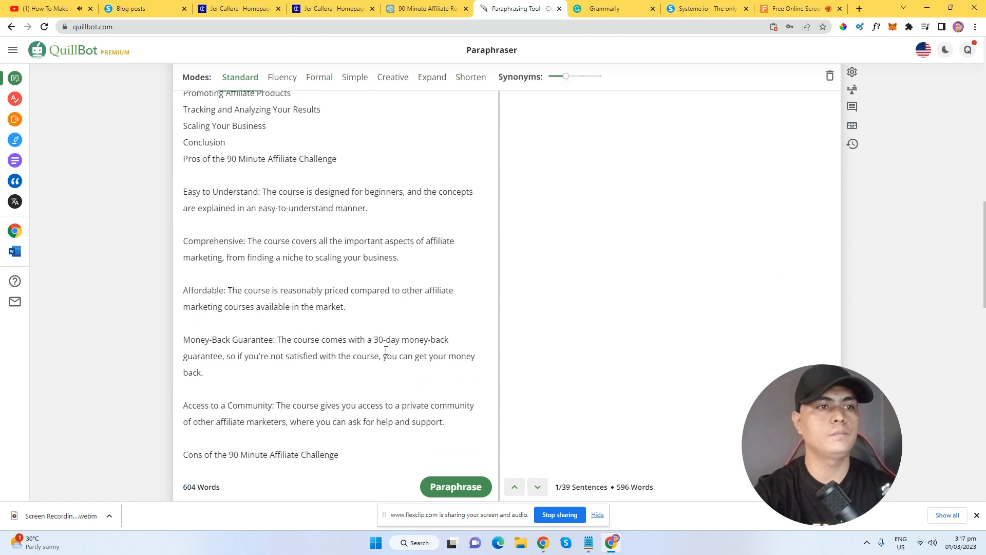
{"action": "scroll", "coordinate": [377, 356], "scroll_direction": "down", "scroll_amount": 6}
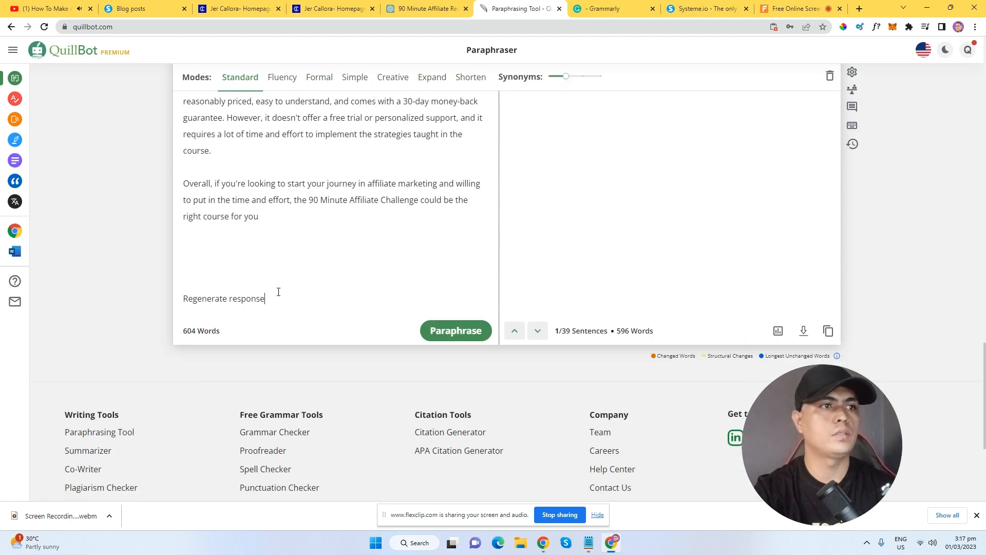
{"action": "key", "text": "ctrl+a"}
{"action": "left_click", "coordinate": [264, 286]}
{"action": "left_click_drag", "start_coordinate": [265, 299], "coordinate": [186, 302]}
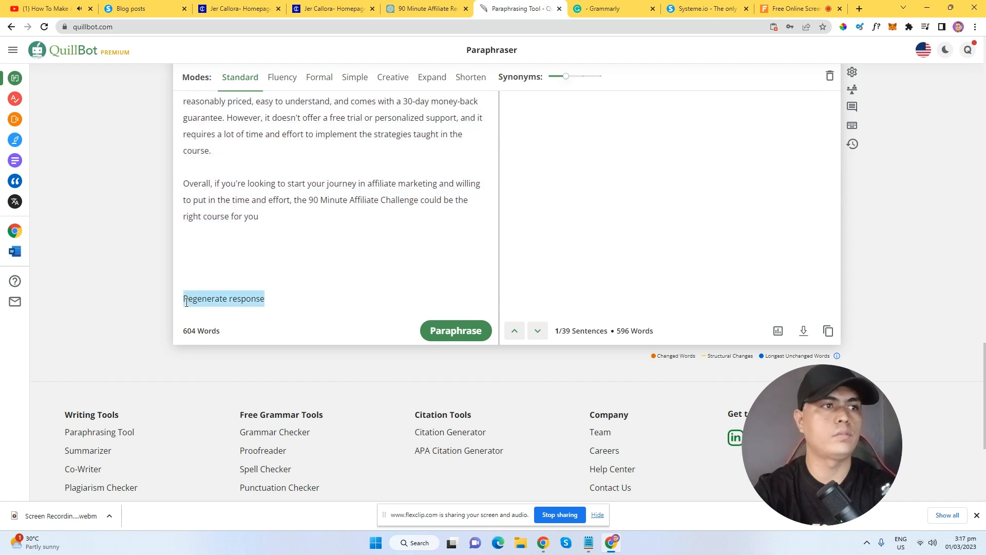
{"action": "key", "text": "BackSpace"}
{"action": "key", "text": "BackSpace"}
{"action": "key", "text": "BackSpace"}
{"action": "left_click", "coordinate": [467, 309]}
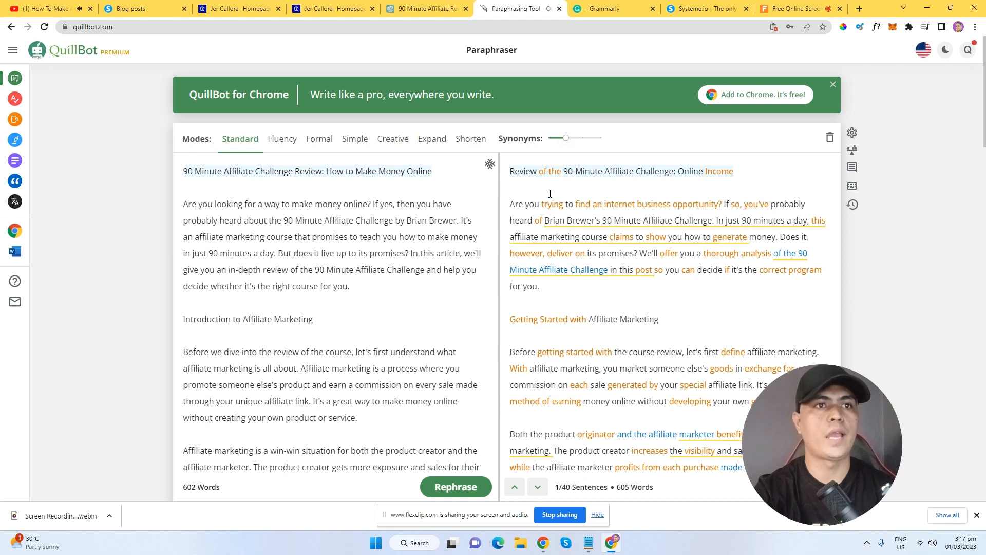
Copy the full 605-word paraphrased article from the output.
{"action": "left_click_drag", "start_coordinate": [510, 202], "coordinate": [536, 248]}
{"action": "left_click", "coordinate": [517, 200]}
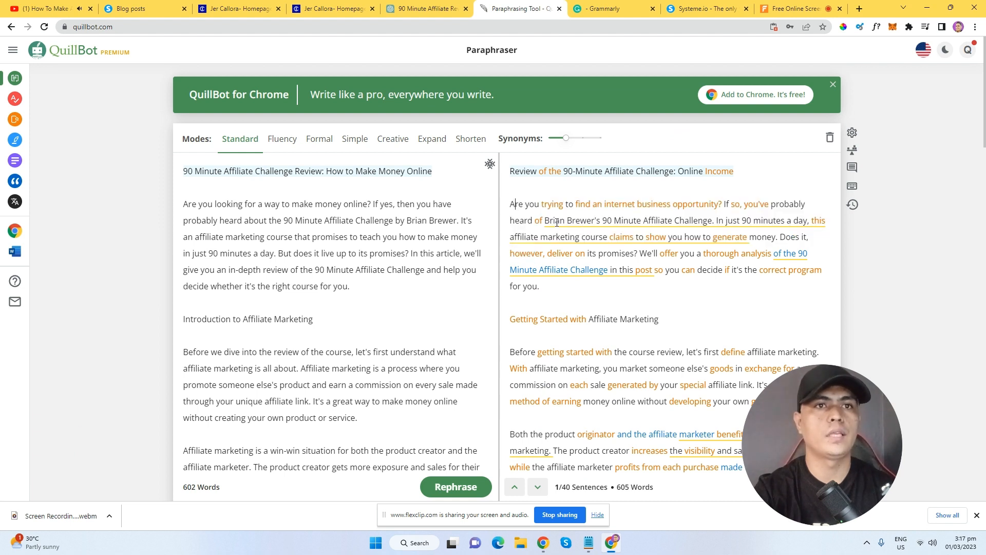
{"action": "key", "text": "ctrl+a"}
{"action": "right_click", "coordinate": [543, 186]}
{"action": "left_click", "coordinate": [565, 226]}
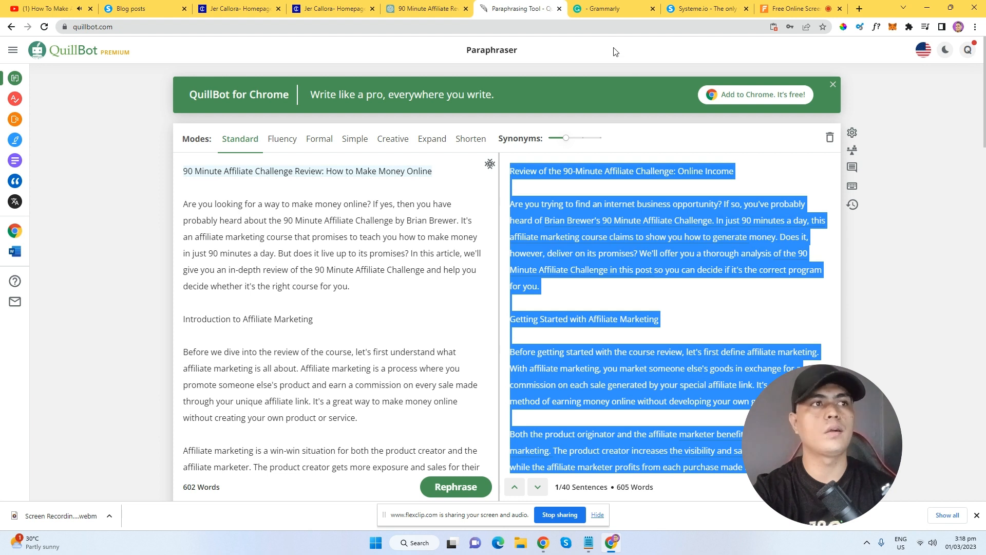
{"action": "left_click", "coordinate": [606, 9]}
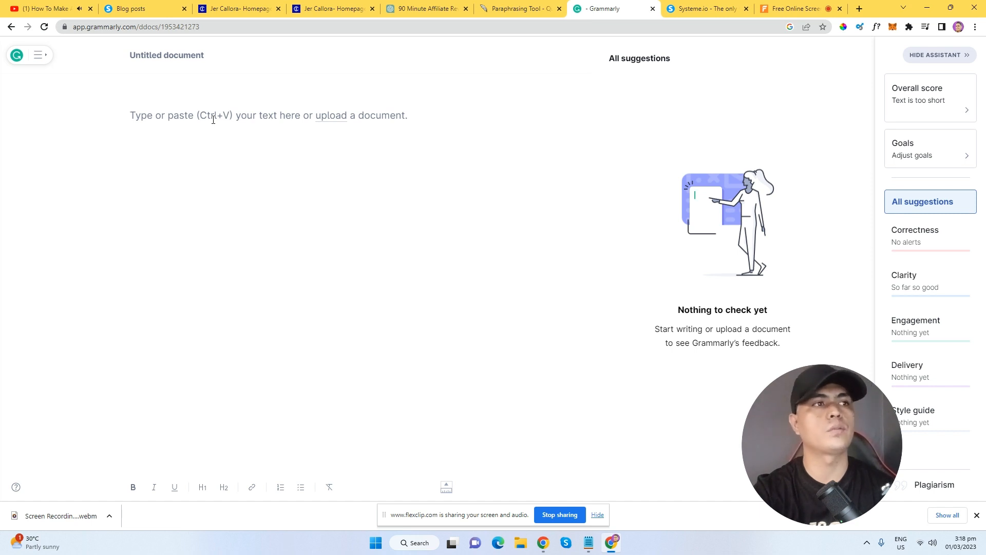
Paste the article into Grammarly and accept fixes: '90-Minute' twice, 'correct' to 'right', clearer Before sentence.
{"action": "key", "text": "ctrl+v"}
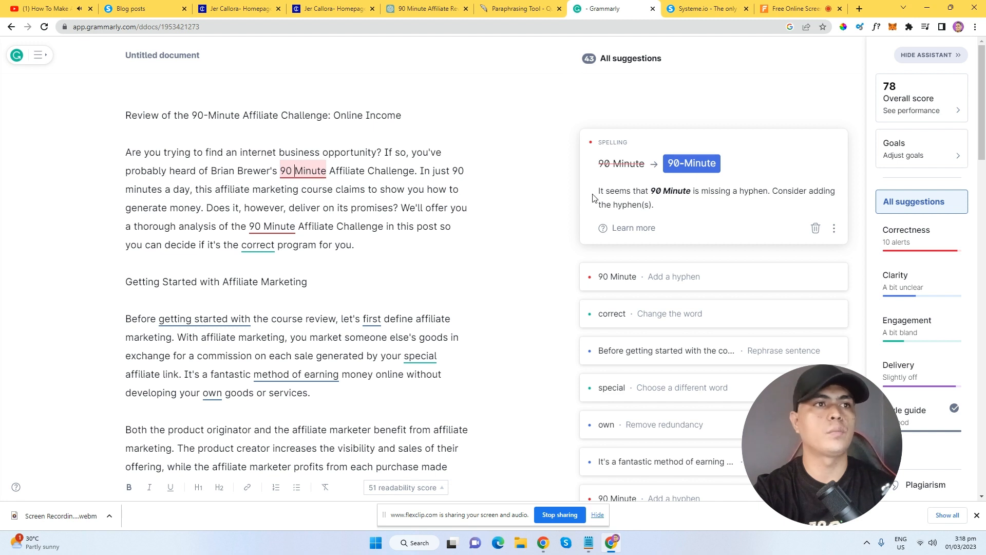
{"action": "left_click", "coordinate": [694, 170]}
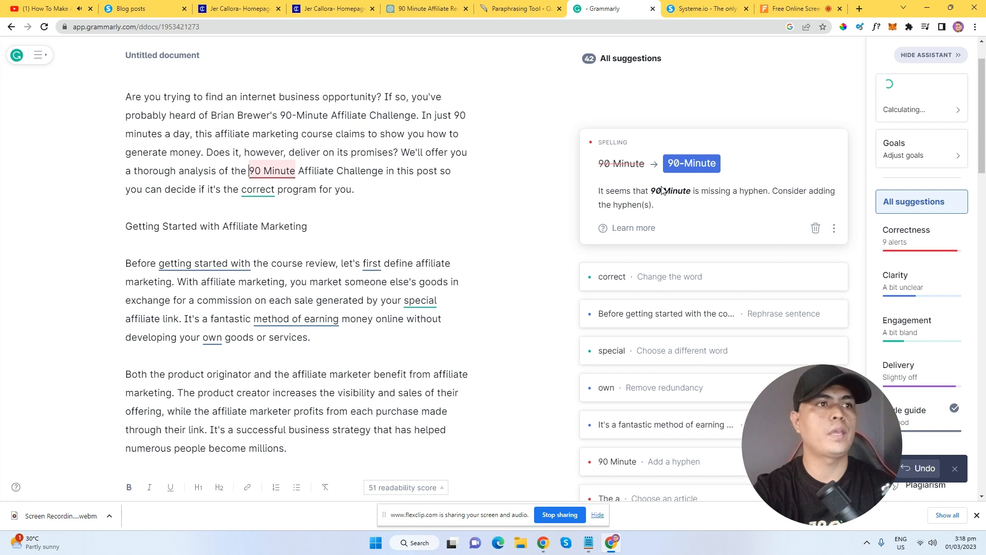
{"action": "left_click", "coordinate": [689, 163]}
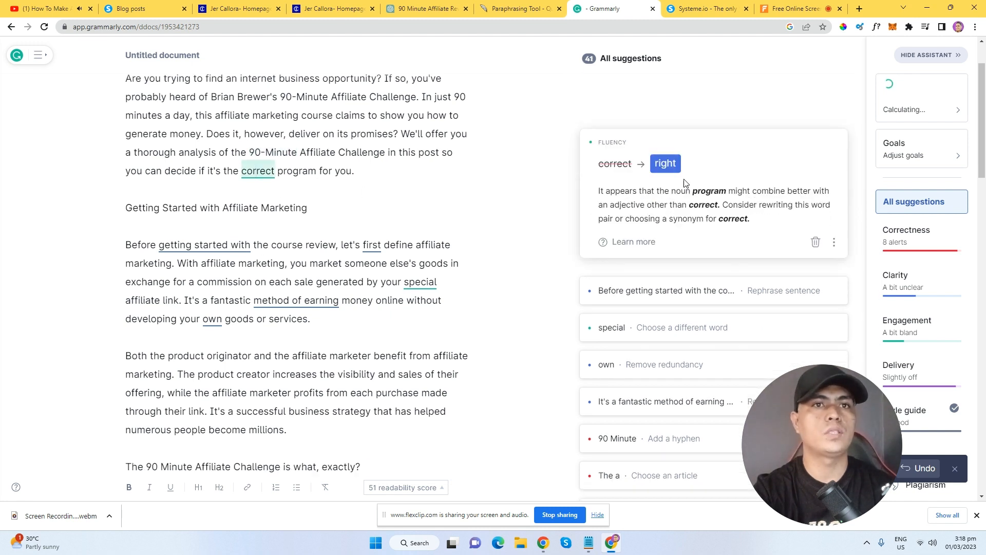
{"action": "left_click", "coordinate": [666, 163]}
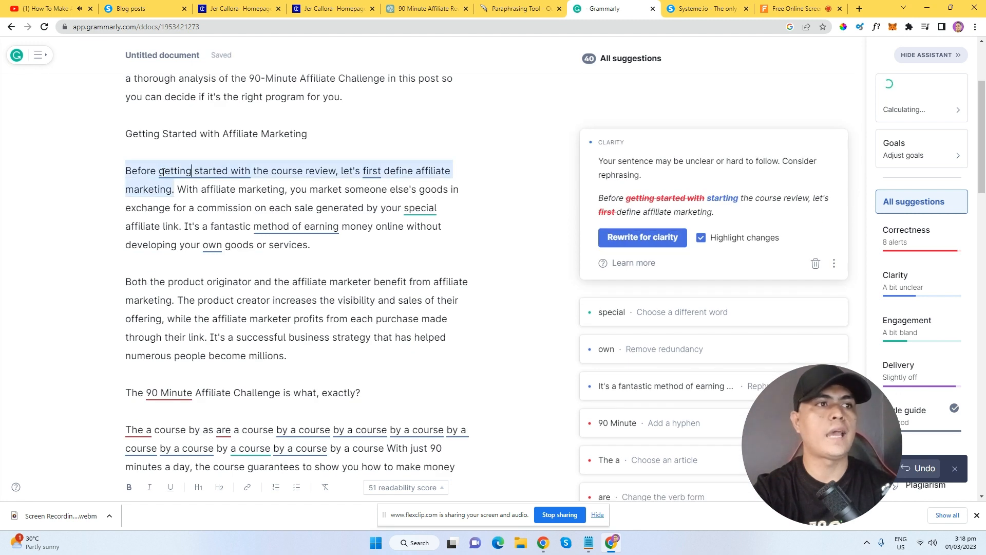
{"action": "left_click_drag", "start_coordinate": [165, 171], "coordinate": [250, 175]}
{"action": "left_click", "coordinate": [198, 172]}
{"action": "left_click", "coordinate": [643, 238]}
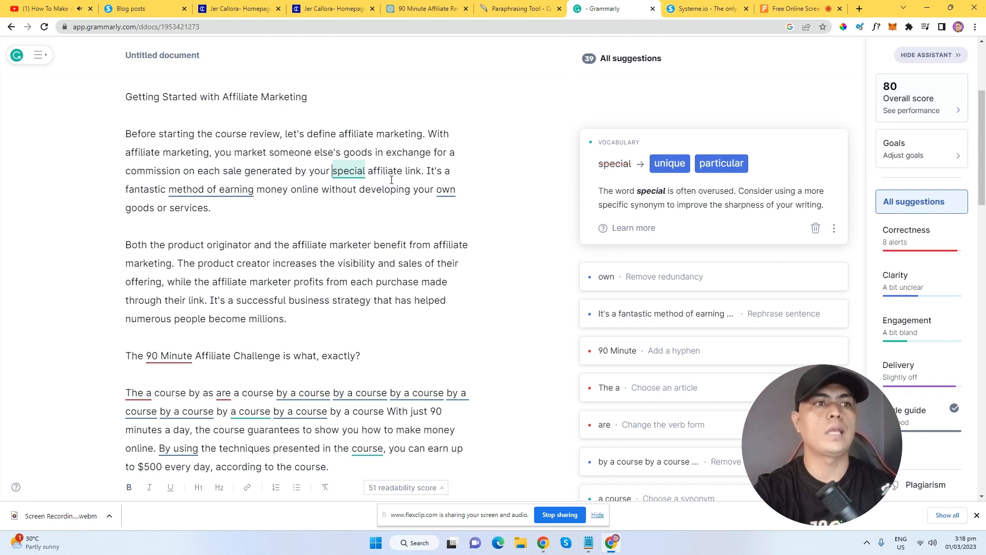
Scroll through the corrected article, then select all of it and copy it.
{"action": "scroll", "coordinate": [363, 248], "scroll_direction": "down", "scroll_amount": 3}
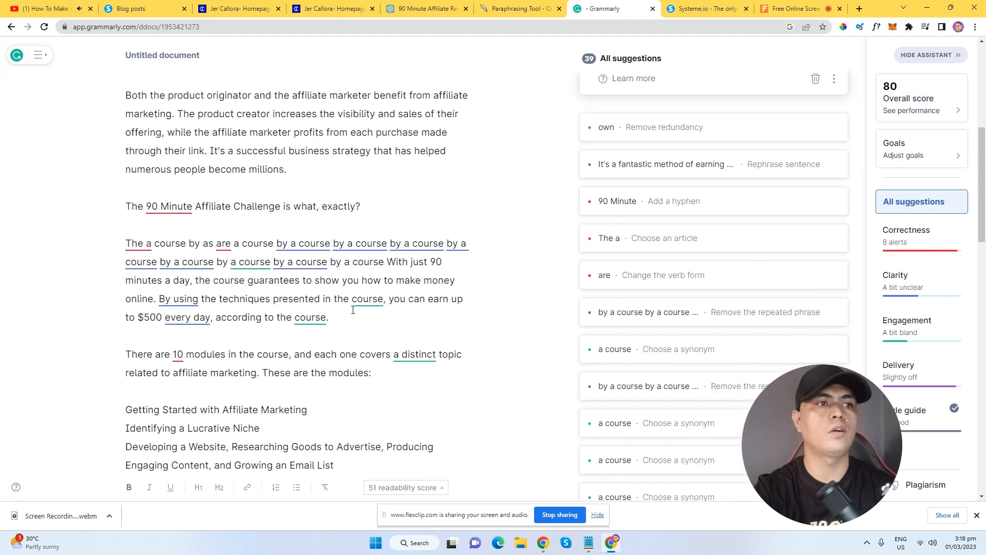
{"action": "scroll", "coordinate": [331, 253], "scroll_direction": "down", "scroll_amount": 2}
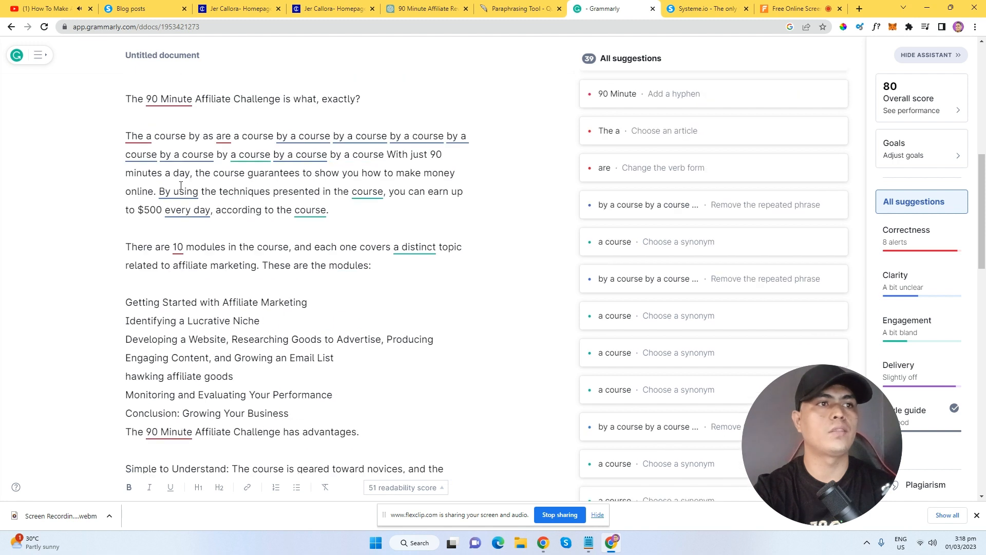
{"action": "scroll", "coordinate": [381, 313], "scroll_direction": "down", "scroll_amount": 3}
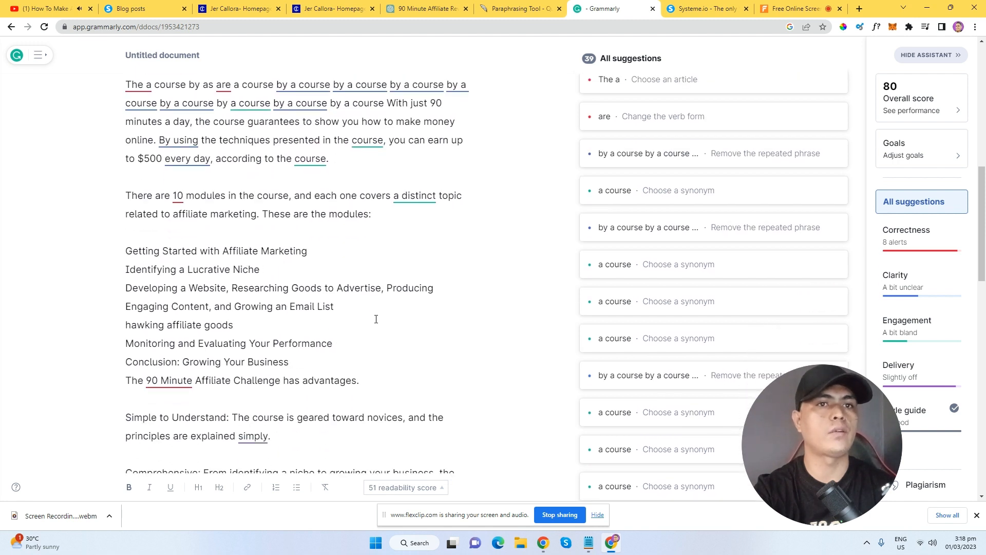
{"action": "scroll", "coordinate": [354, 300], "scroll_direction": "up", "scroll_amount": 7}
{"action": "scroll", "coordinate": [323, 211], "scroll_direction": "up", "scroll_amount": 1}
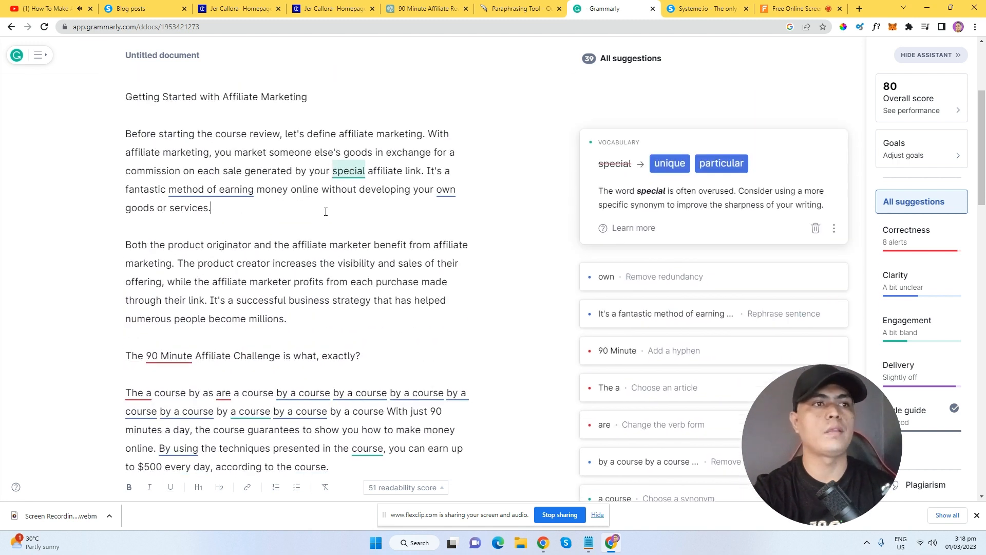
{"action": "key", "text": "ctrl+a"}
{"action": "right_click", "coordinate": [321, 210]}
{"action": "left_click", "coordinate": [416, 266]}
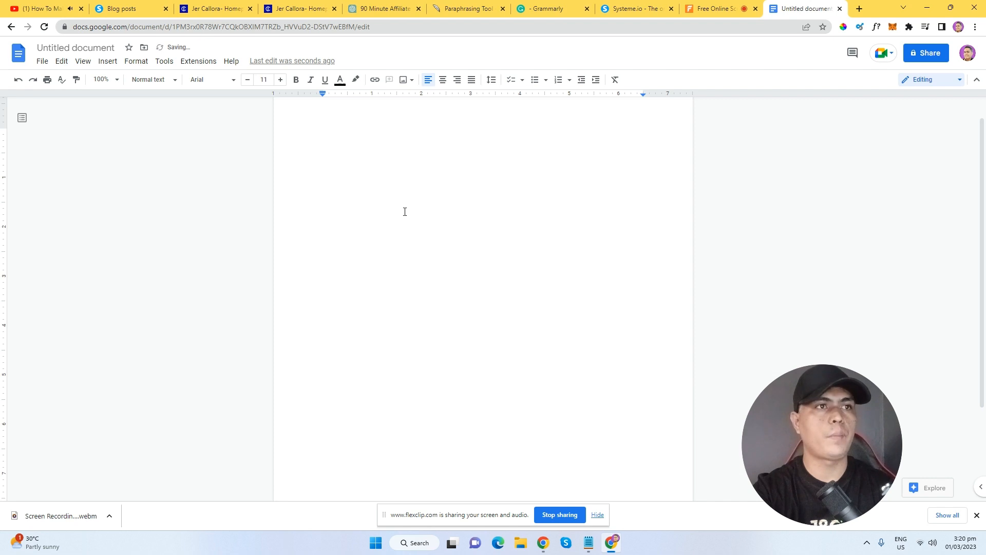
Paste the article into the blank Google Doc without formatting.
{"action": "right_click", "coordinate": [363, 135]}
{"action": "left_click", "coordinate": [442, 196]}
{"action": "scroll", "coordinate": [450, 204], "scroll_direction": "up", "scroll_amount": 5}
{"action": "left_click_drag", "start_coordinate": [984, 334], "coordinate": [985, 206]}
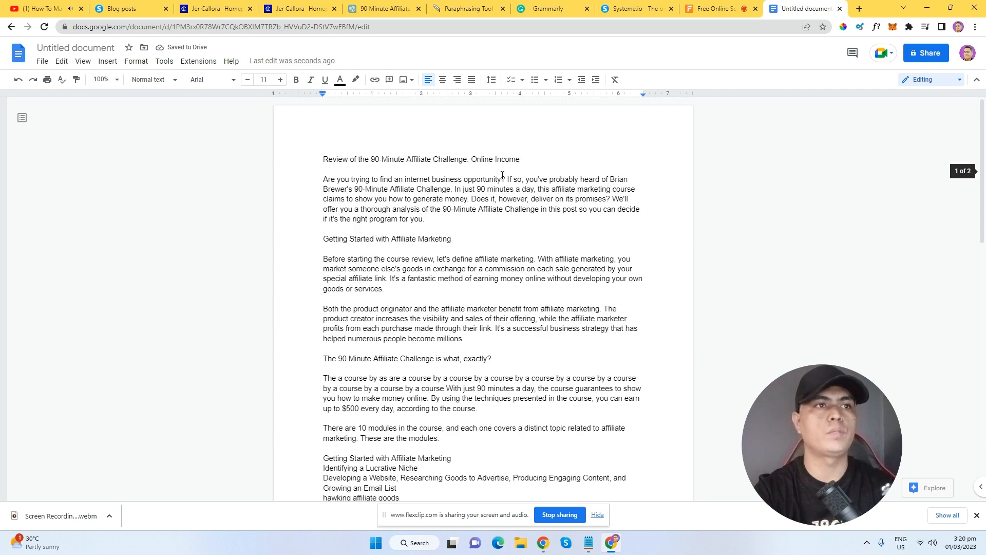
Bold the article's title and add an empty line beneath it.
{"action": "left_click_drag", "start_coordinate": [525, 162], "coordinate": [313, 165]}
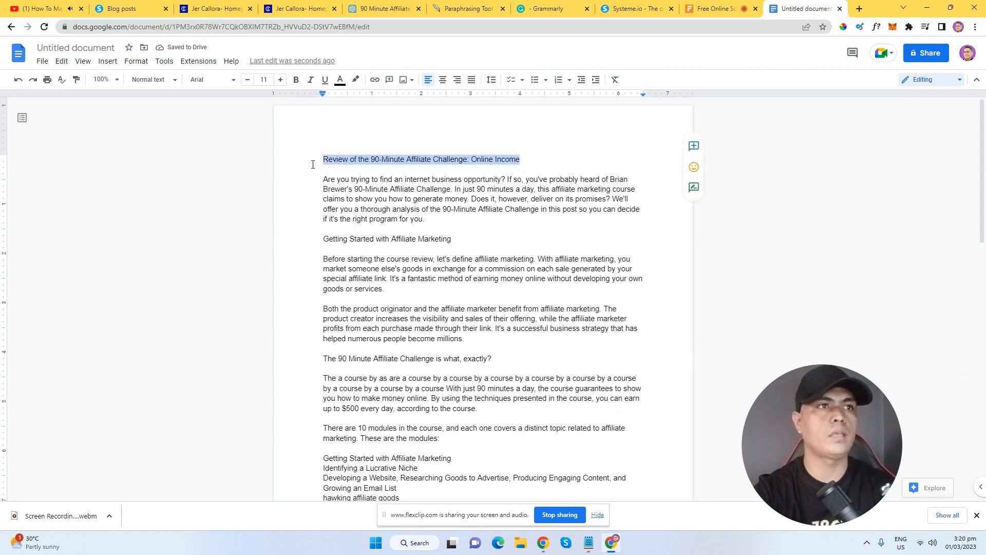
{"action": "left_click", "coordinate": [297, 80]}
{"action": "left_click_drag", "start_coordinate": [562, 166], "coordinate": [529, 160]}
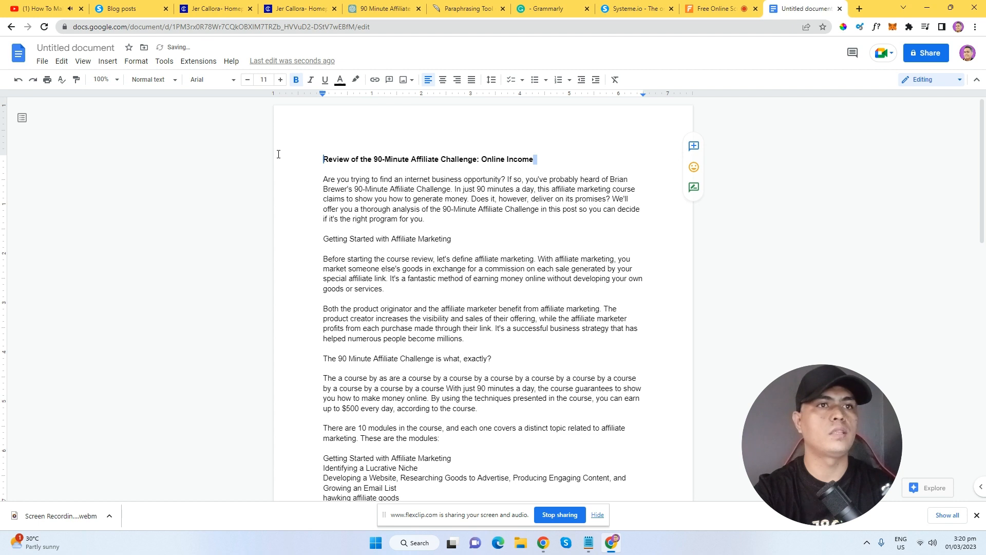
{"action": "key", "text": "alt+shift+Up"}
{"action": "left_click", "coordinate": [566, 170]}
{"action": "key", "text": "Return"}
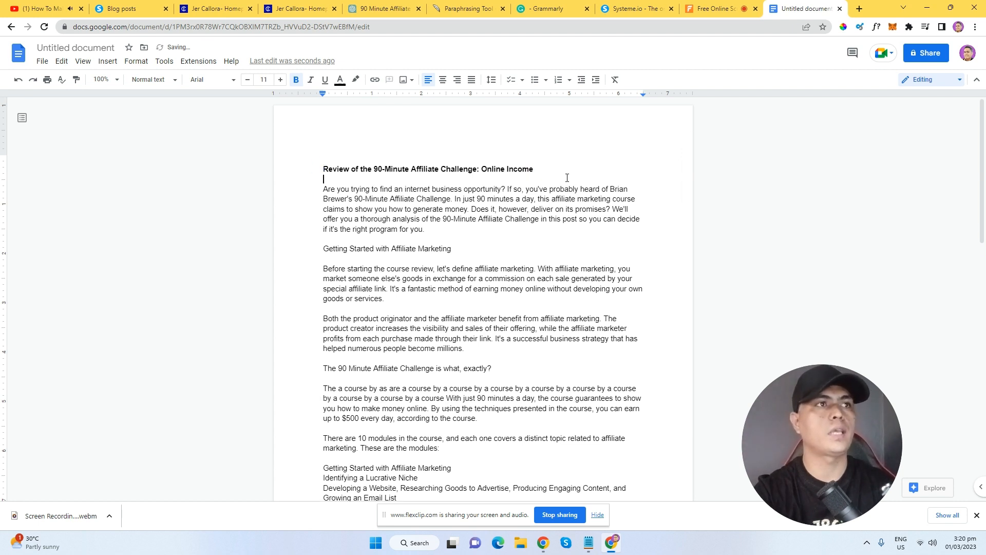
{"action": "left_click", "coordinate": [204, 7]}
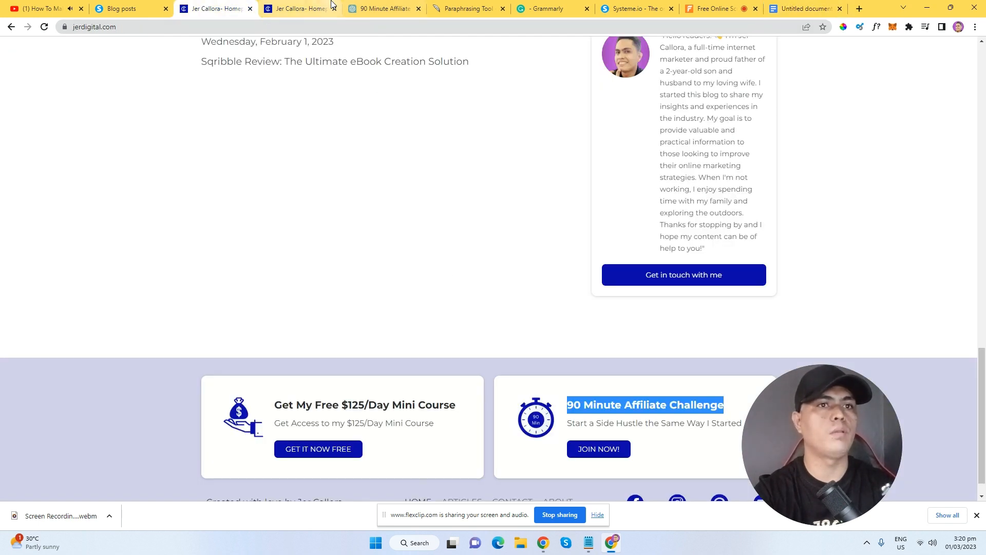
{"action": "left_click", "coordinate": [303, 6]}
Copy the article headline and paste it over the post's existing Title.
{"action": "left_click", "coordinate": [133, 8]}
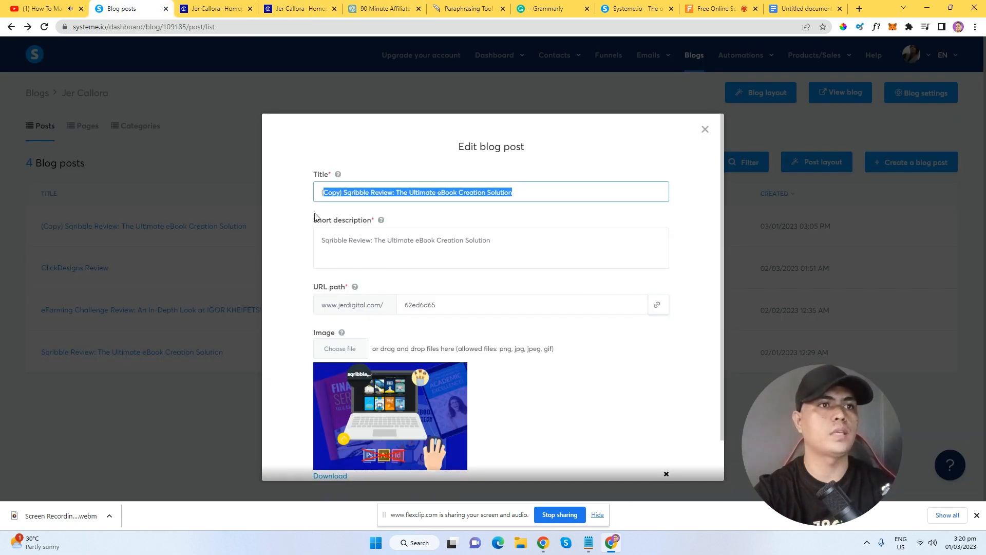
{"action": "left_click", "coordinate": [807, 8]}
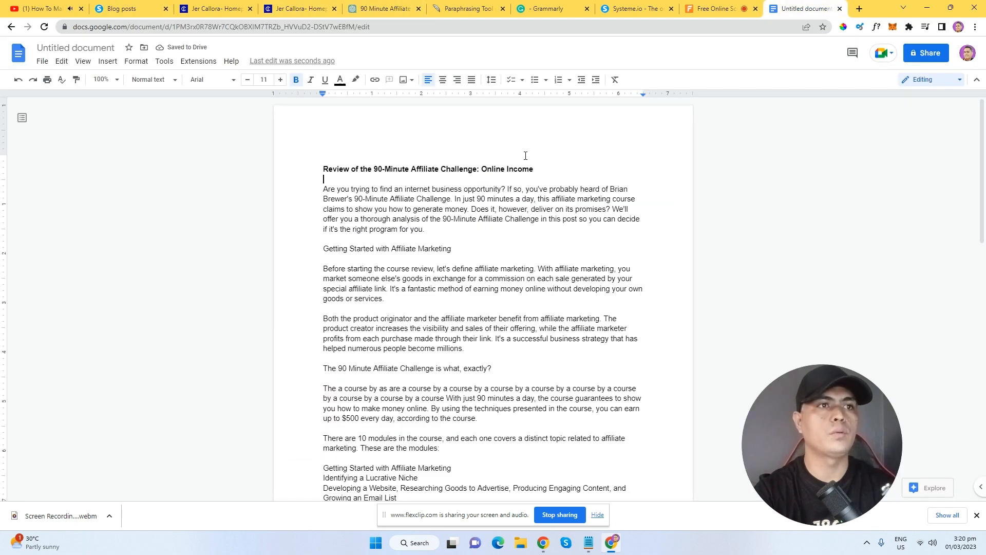
{"action": "left_click_drag", "start_coordinate": [535, 170], "coordinate": [304, 170]}
{"action": "right_click", "coordinate": [355, 169]}
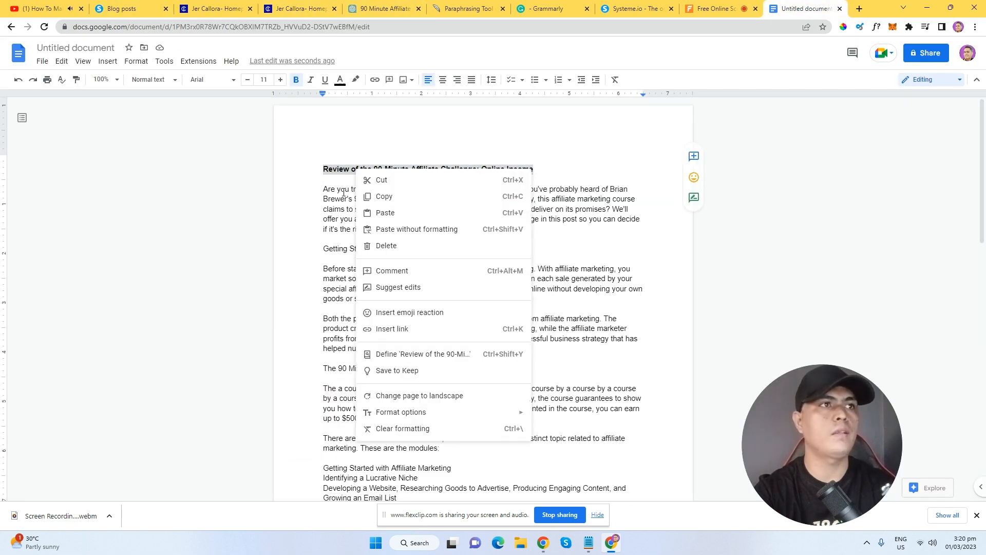
{"action": "left_click", "coordinate": [375, 194]}
{"action": "left_click", "coordinate": [128, 9]}
{"action": "left_click", "coordinate": [363, 192]}
{"action": "triple_click", "coordinate": [364, 191]}
{"action": "right_click", "coordinate": [392, 191]}
{"action": "left_click", "coordinate": [457, 256]}
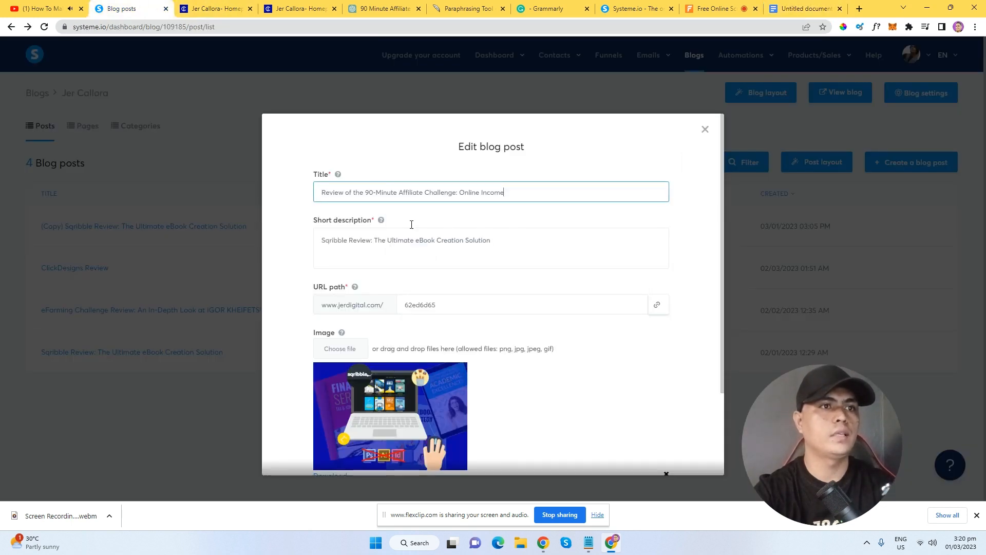
Replace the short description with 'Review of the 90-Minute Affiliate Challenge: Online Income'.
{"action": "left_click_drag", "start_coordinate": [512, 250], "coordinate": [318, 241]}
{"action": "left_click", "coordinate": [794, 8]}
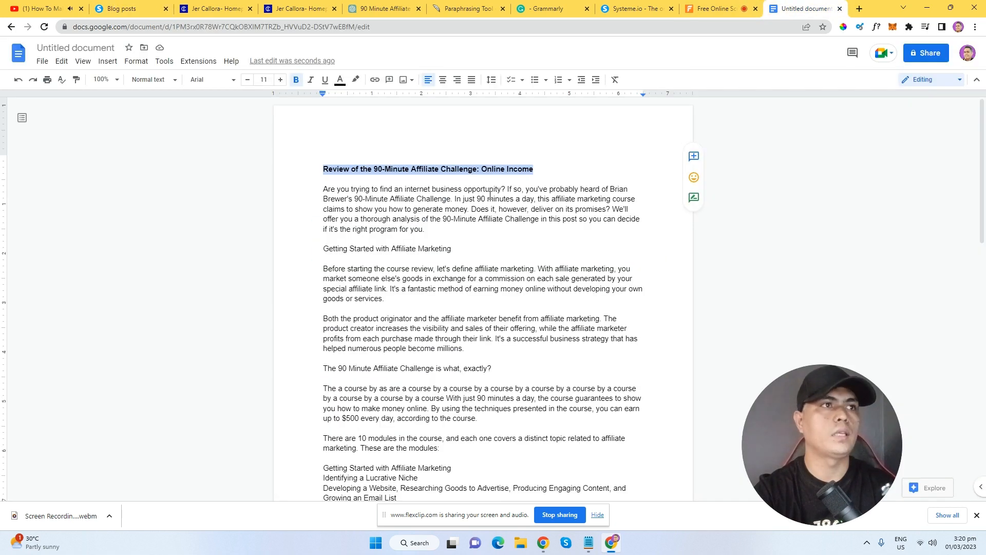
{"action": "left_click", "coordinate": [193, 13]}
{"action": "left_click", "coordinate": [158, 4]}
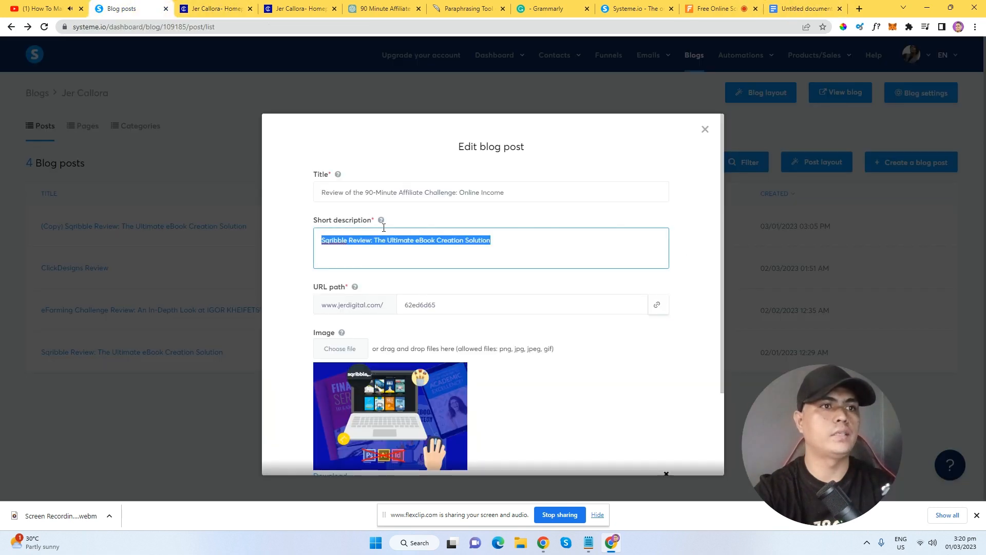
{"action": "right_click", "coordinate": [408, 246]}
{"action": "left_click", "coordinate": [479, 308]}
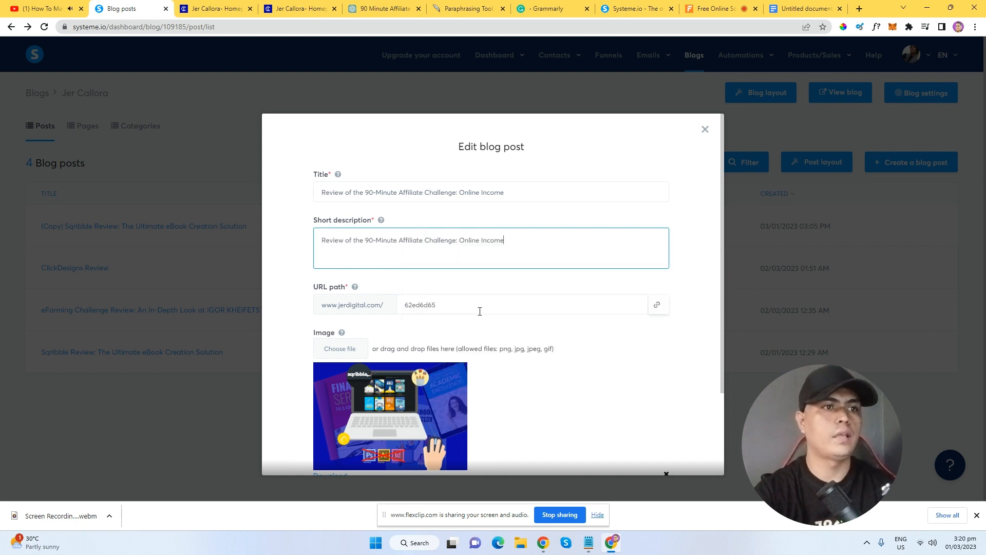
Change the URL path to 90minuteaffiliatechallengereview.
{"action": "double_click", "coordinate": [446, 309]}
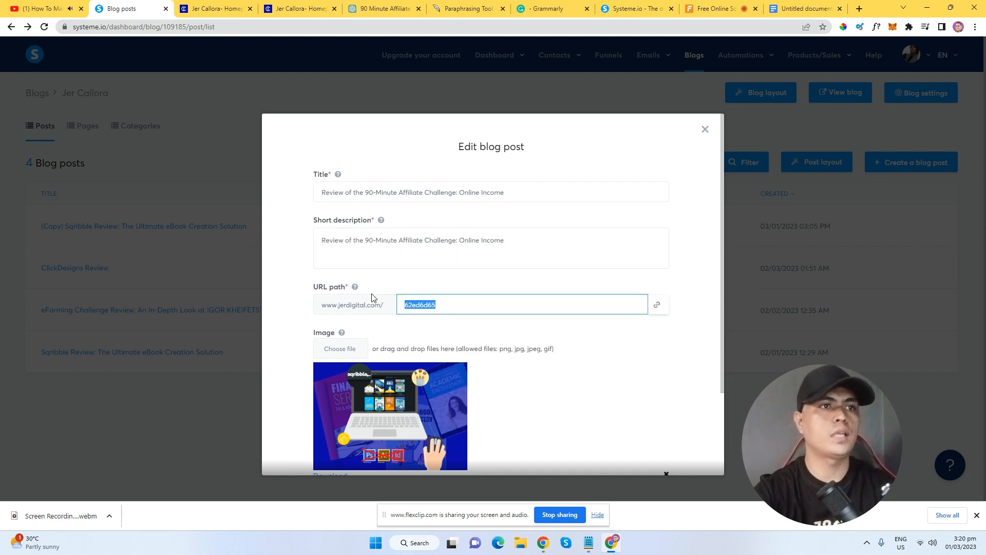
{"action": "type", "text": "90minuteaffiliatechal"}
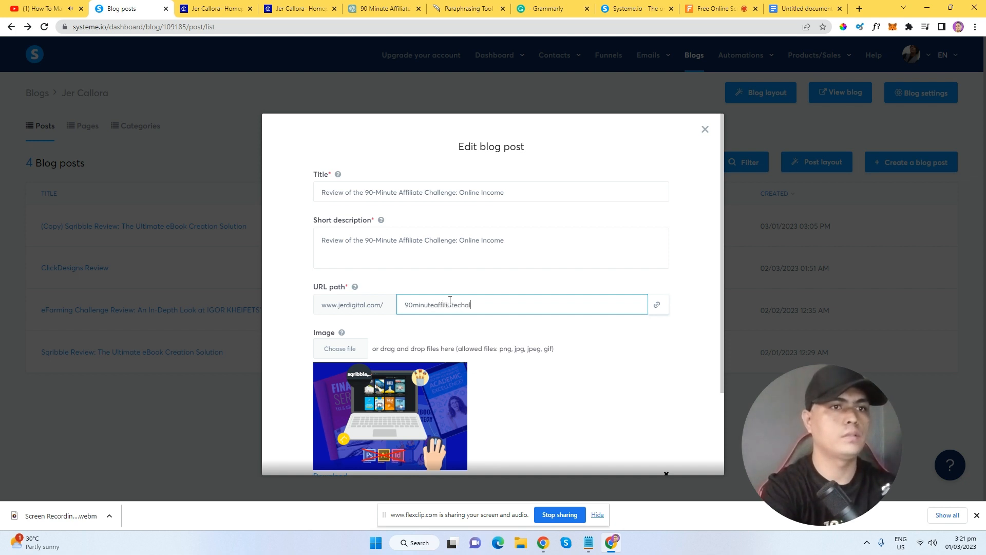
{"action": "type", "text": "review"}
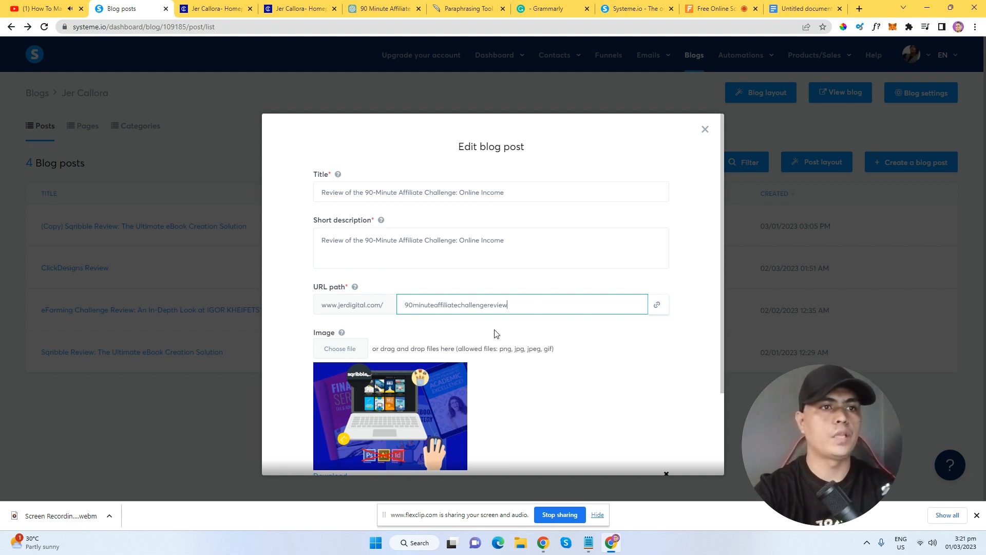
{"action": "left_click_drag", "start_coordinate": [511, 306], "coordinate": [392, 315]}
{"action": "left_click", "coordinate": [273, 291]}
{"action": "scroll", "coordinate": [424, 425], "scroll_direction": "down", "scroll_amount": 2}
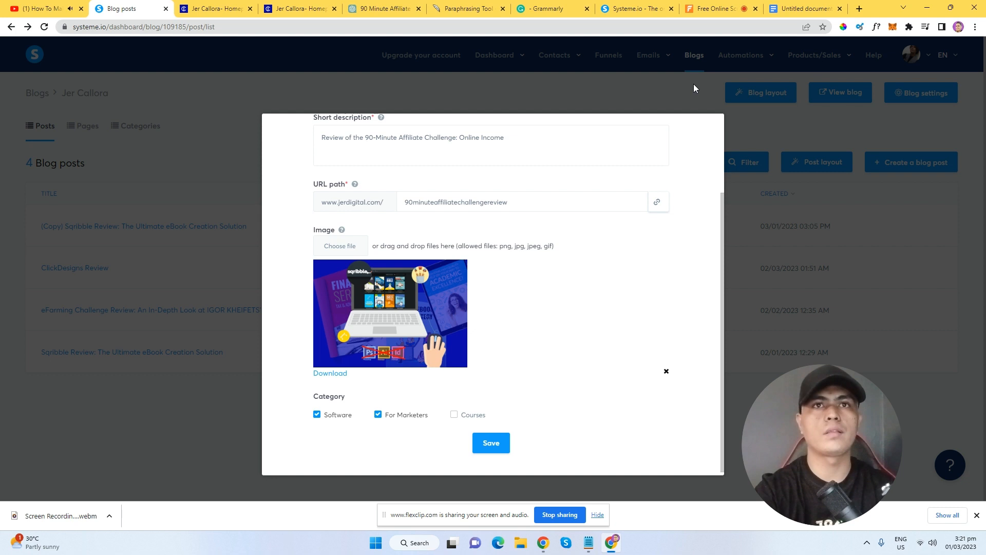
Open the efarming review design from Canva's home page.
{"action": "left_click", "coordinate": [859, 8]}
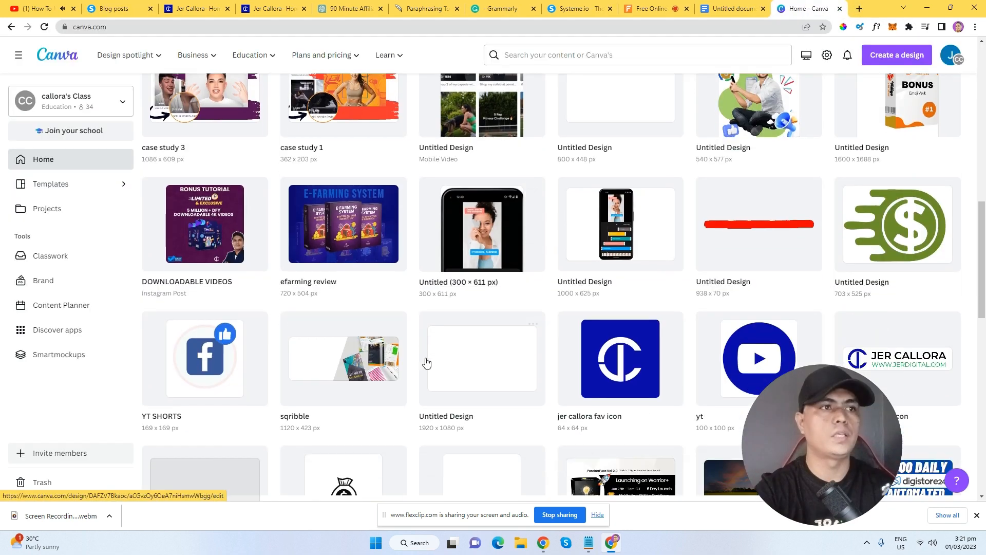
{"action": "scroll", "coordinate": [427, 363], "scroll_direction": "down", "scroll_amount": 1}
{"action": "left_click", "coordinate": [370, 224]}
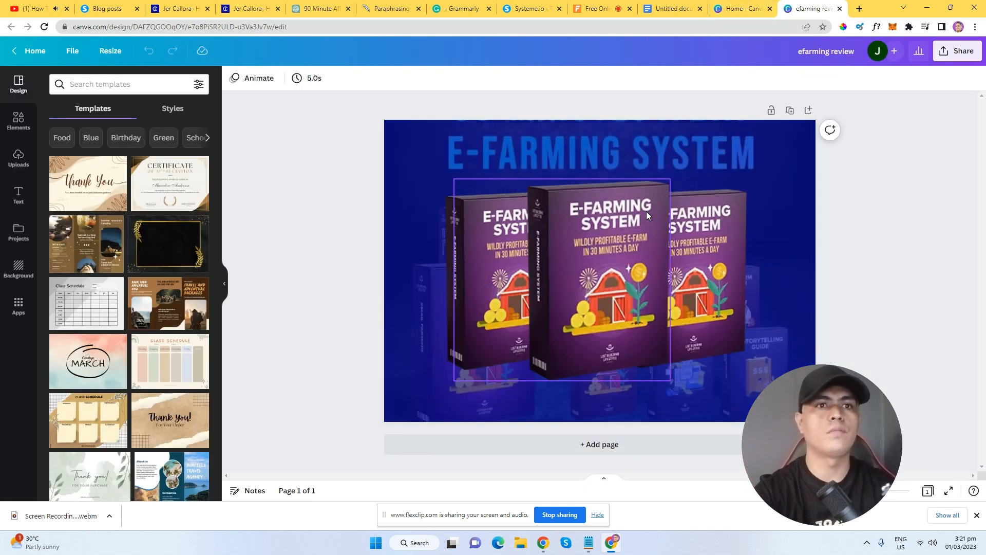
Delete the three E-Farming product boxes from the design.
{"action": "left_click", "coordinate": [622, 304]}
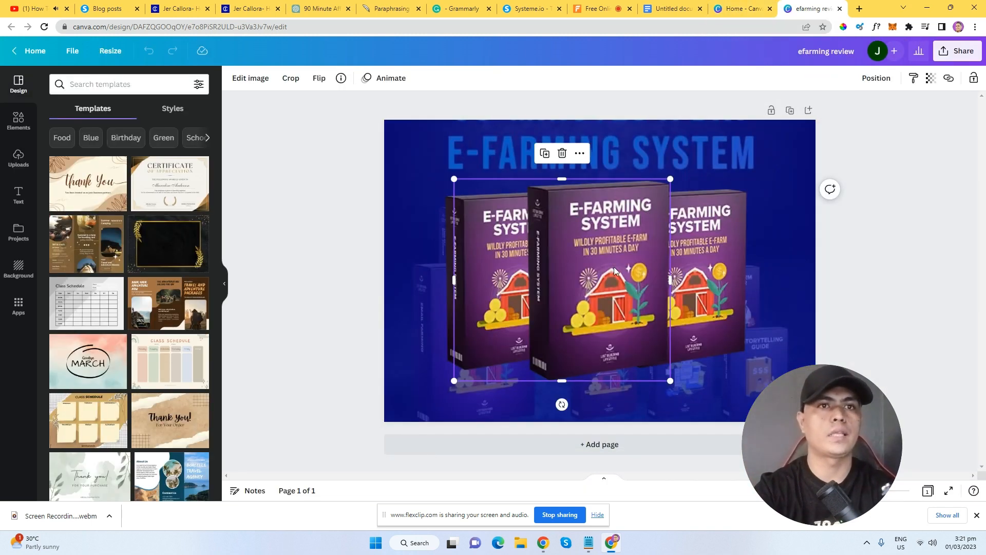
{"action": "key", "text": "Delete"}
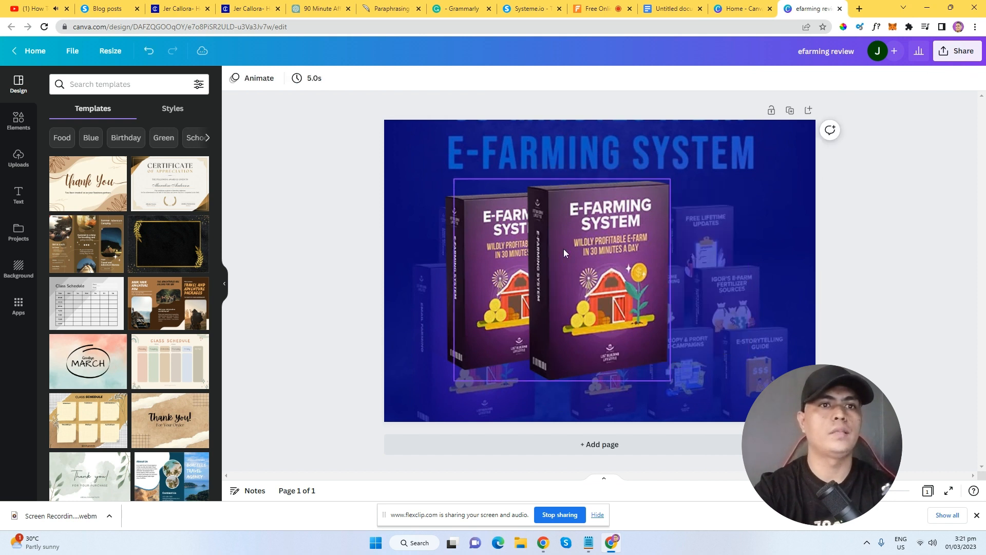
{"action": "left_click", "coordinate": [564, 248]}
{"action": "key", "text": "Delete"}
{"action": "left_click", "coordinate": [521, 260]}
{"action": "key", "text": "Delete"}
{"action": "left_click", "coordinate": [571, 233]}
{"action": "right_click", "coordinate": [572, 234]}
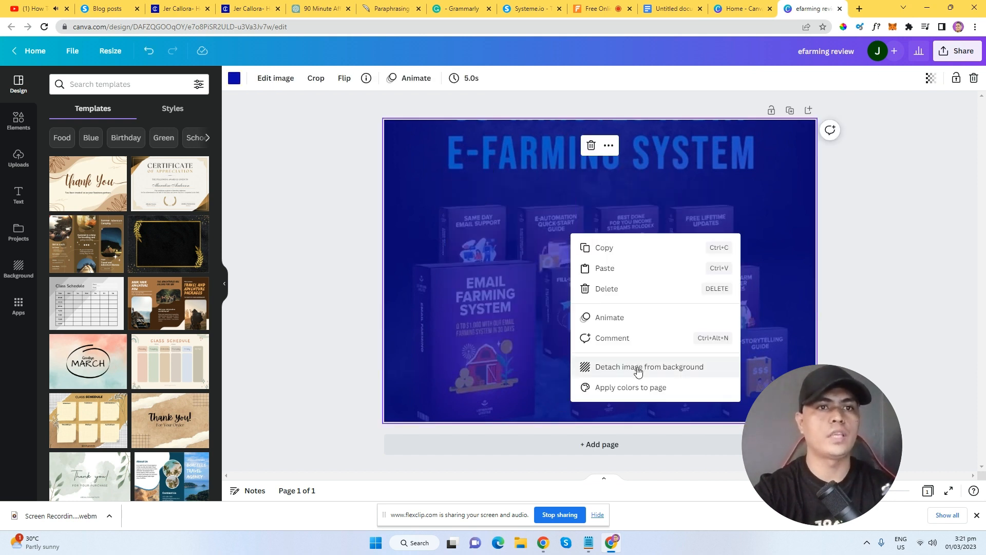
Detach and delete the E-Farming background image, then start a Google search in a new tab.
{"action": "left_click", "coordinate": [637, 367]}
{"action": "key", "text": "Delete"}
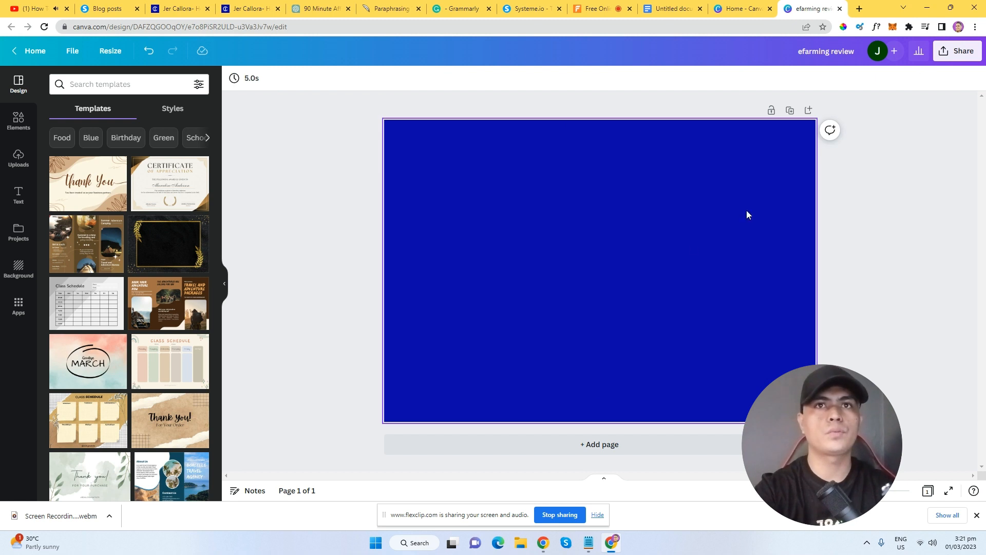
{"action": "left_click", "coordinate": [867, 10]}
{"action": "left_click", "coordinate": [772, 28]}
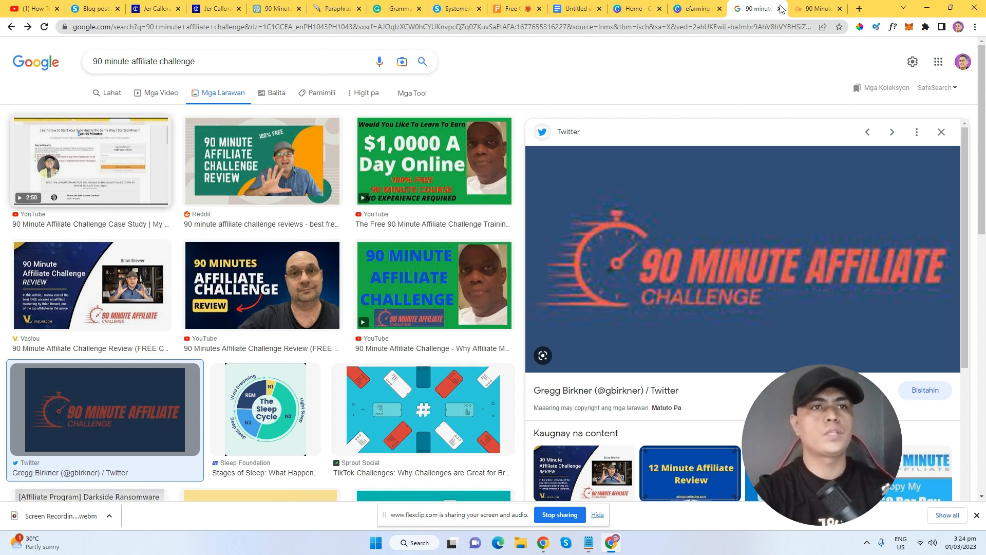
Capture the 90 Minute Affiliate Challenge page's headline and video area as a snip.
{"action": "left_click", "coordinate": [808, 4]}
{"action": "scroll", "coordinate": [613, 120], "scroll_direction": "down", "scroll_amount": 1}
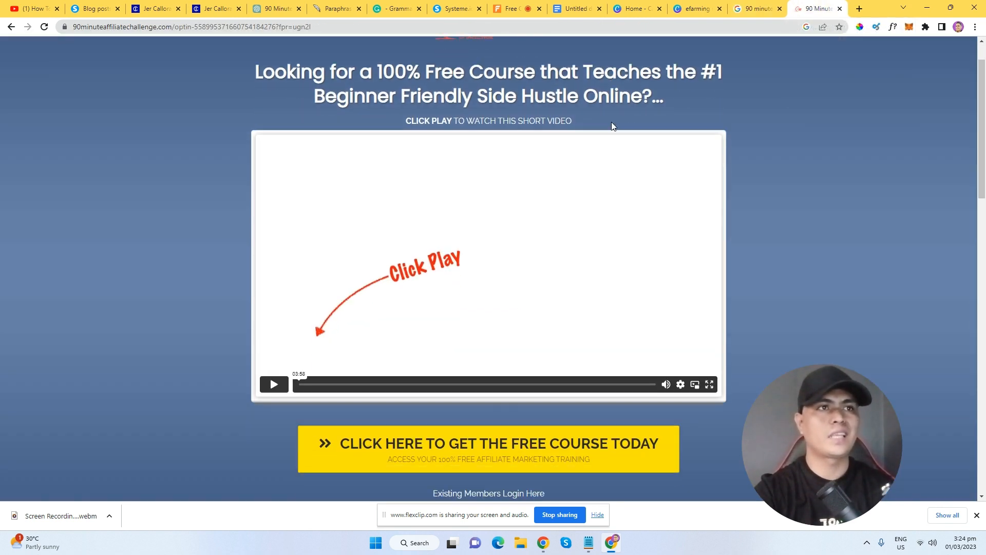
{"action": "scroll", "coordinate": [596, 139], "scroll_direction": "up", "scroll_amount": 1}
{"action": "key", "text": "super+shift+s"}
{"action": "left_click_drag", "start_coordinate": [227, 60], "coordinate": [738, 459]}
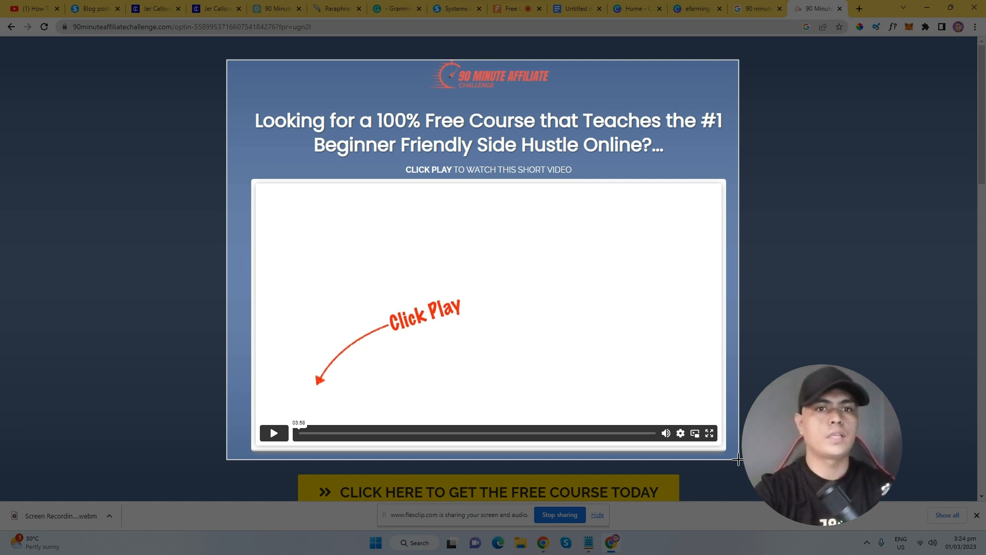
{"action": "left_click_drag", "start_coordinate": [738, 460], "coordinate": [739, 459]}
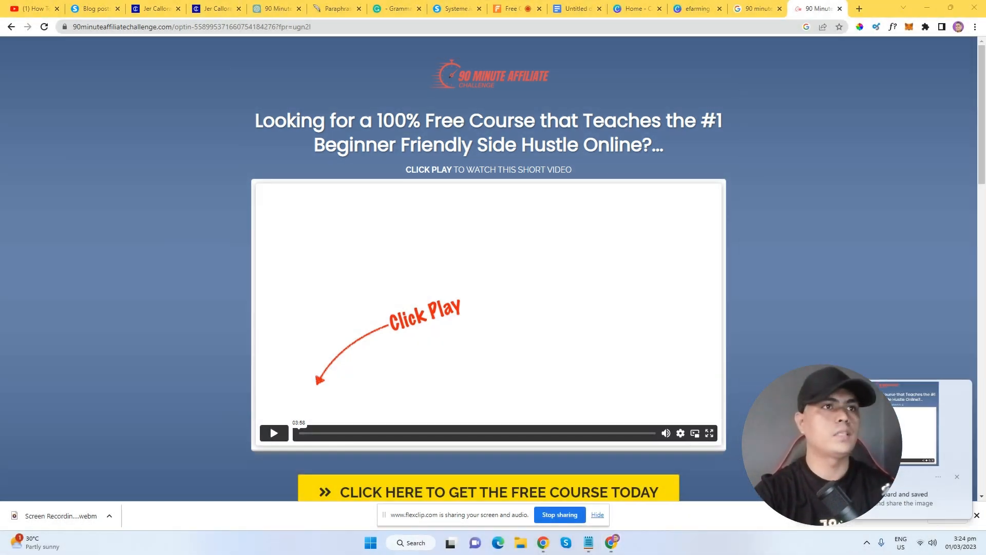
{"action": "left_click", "coordinate": [863, 437]}
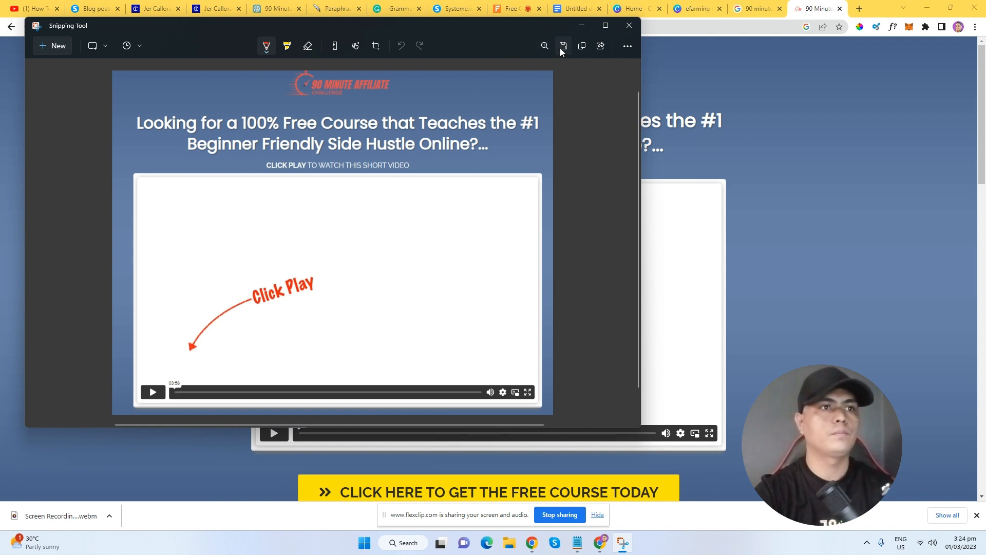
Save the snip as a PNG on the Desktop and return to Canva.
{"action": "left_click", "coordinate": [563, 46]}
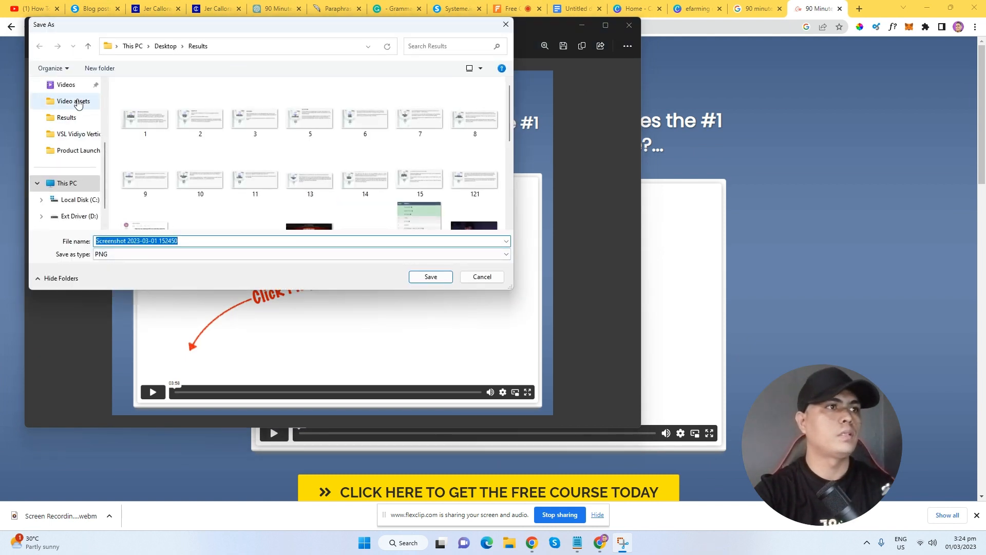
{"action": "scroll", "coordinate": [71, 163], "scroll_direction": "up", "scroll_amount": 3}
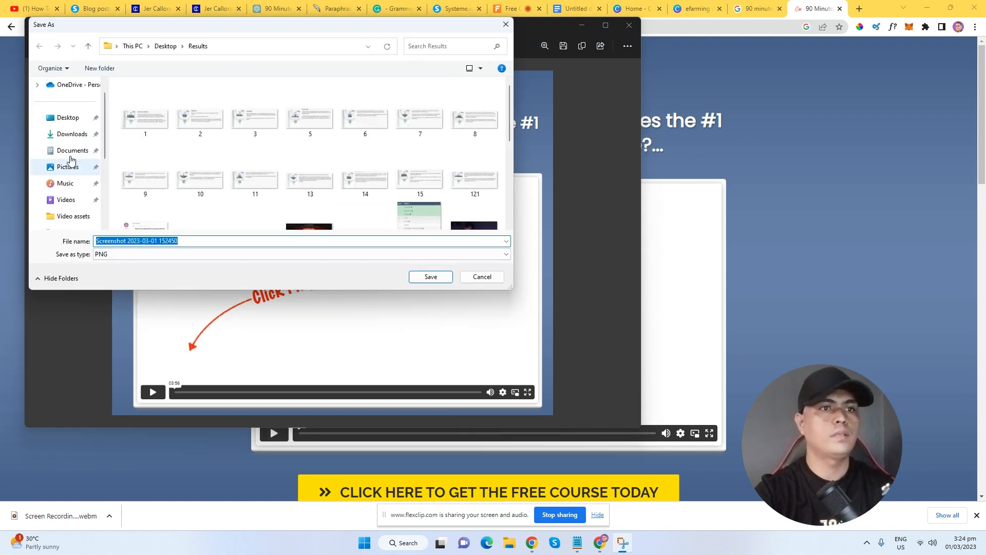
{"action": "left_click", "coordinate": [67, 117]}
{"action": "left_click", "coordinate": [430, 276]}
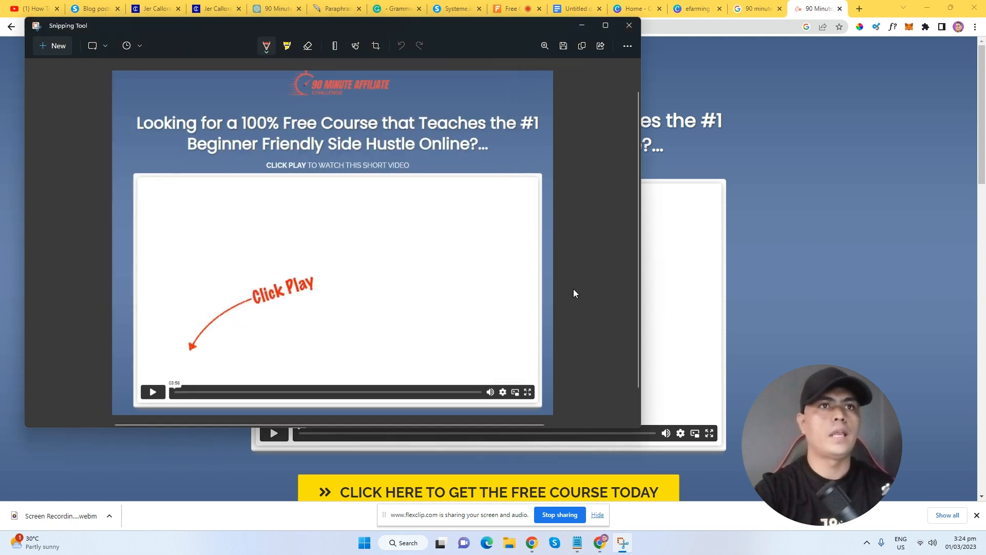
{"action": "left_click", "coordinate": [628, 11]}
{"action": "left_click", "coordinate": [613, 14]}
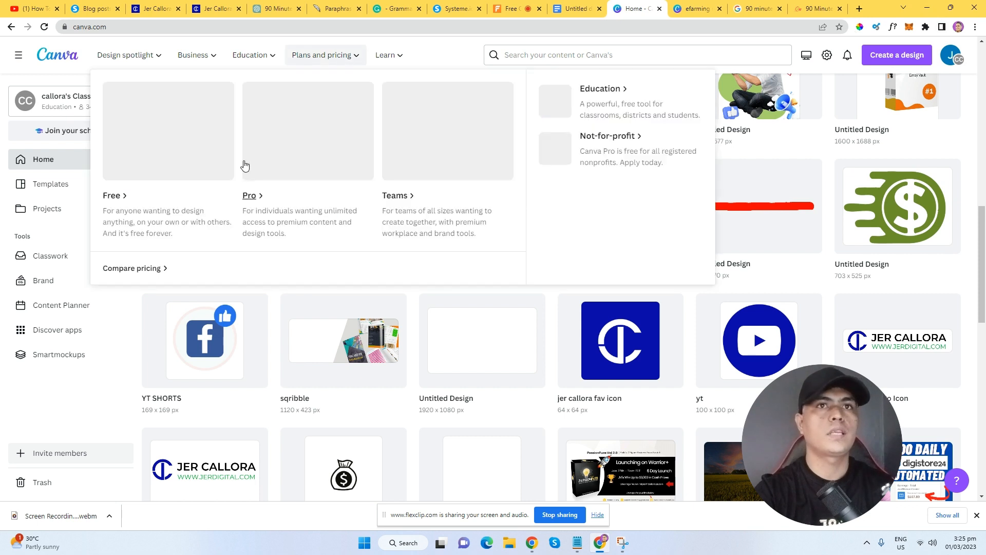
Upload the landing-page screenshot from the Desktop and add it to the efarming review page.
{"action": "scroll", "coordinate": [231, 215], "scroll_direction": "up", "scroll_amount": 2}
{"action": "left_click", "coordinate": [697, 9]}
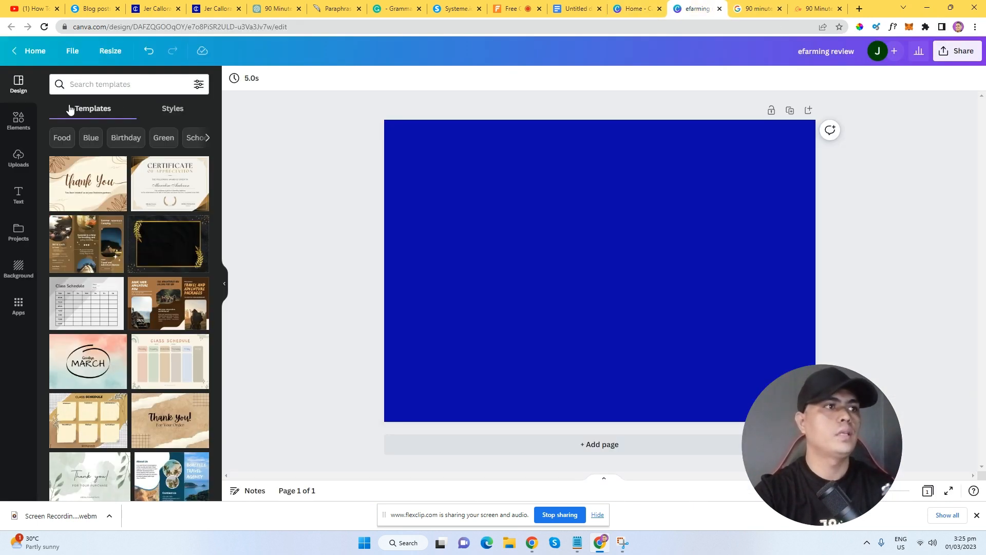
{"action": "left_click", "coordinate": [4, 163]}
{"action": "left_click", "coordinate": [129, 106]}
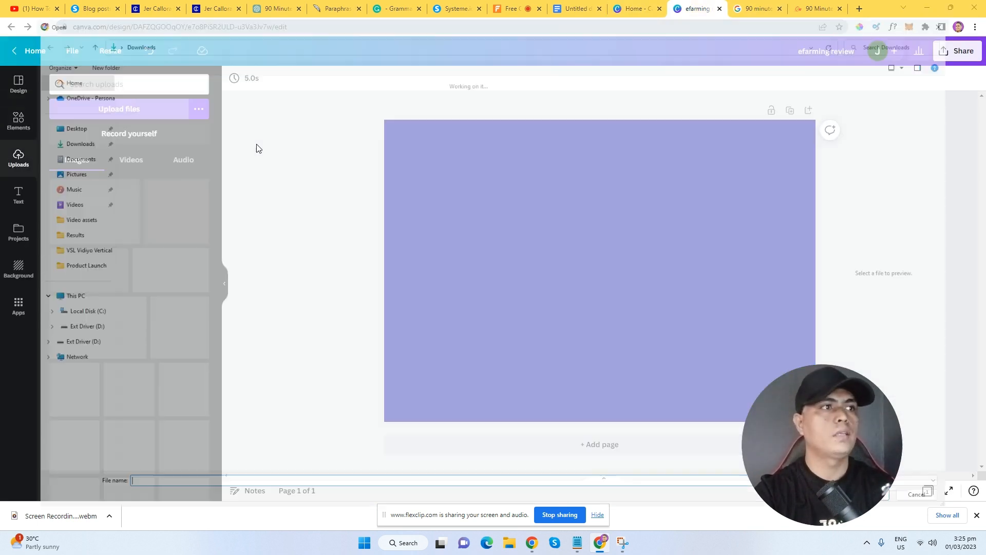
{"action": "left_click", "coordinate": [43, 117]}
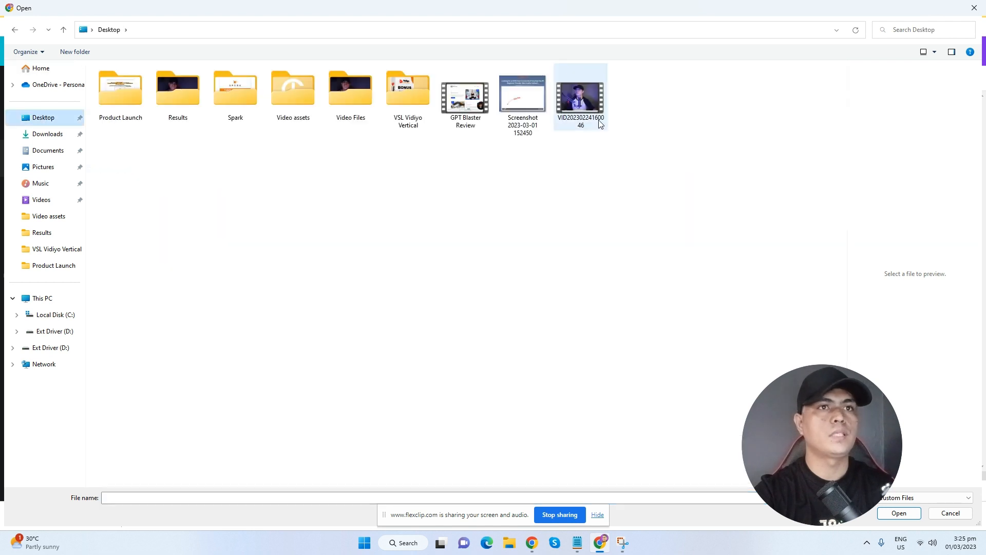
{"action": "double_click", "coordinate": [519, 109]}
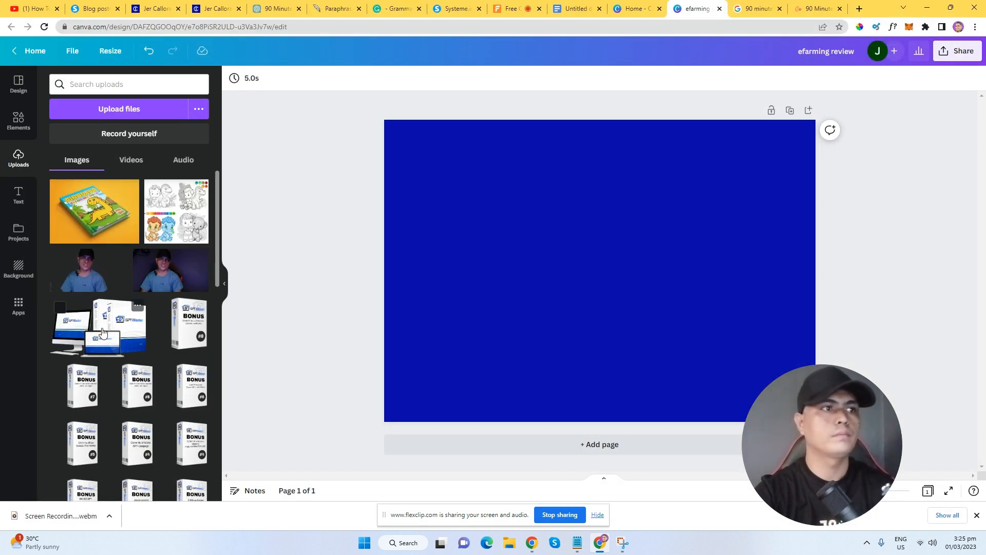
{"action": "left_click", "coordinate": [92, 198]}
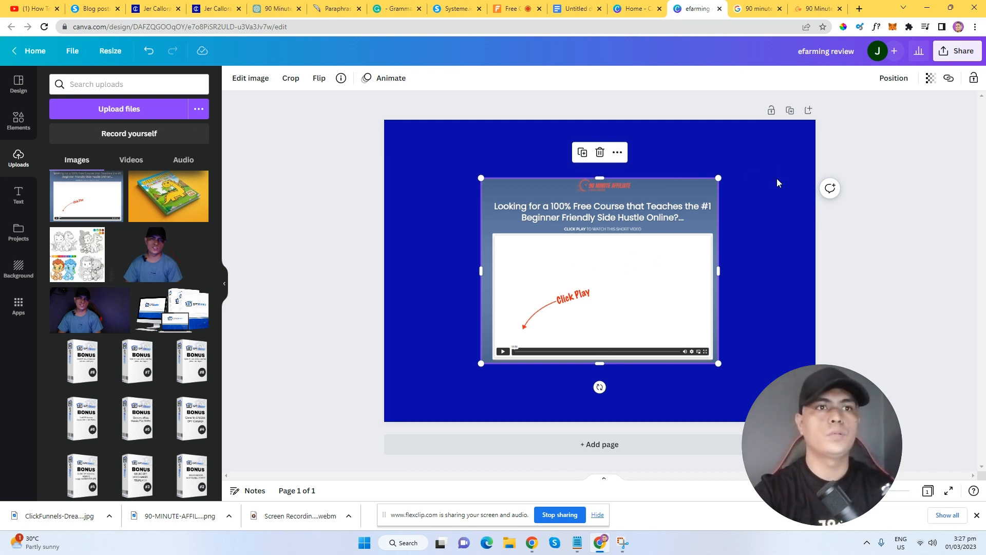
Save the team photo from the 90 Minute optin page.
{"action": "left_click", "coordinate": [817, 9]}
{"action": "scroll", "coordinate": [559, 253], "scroll_direction": "up", "scroll_amount": 2}
{"action": "scroll", "coordinate": [558, 253], "scroll_direction": "down", "scroll_amount": 2}
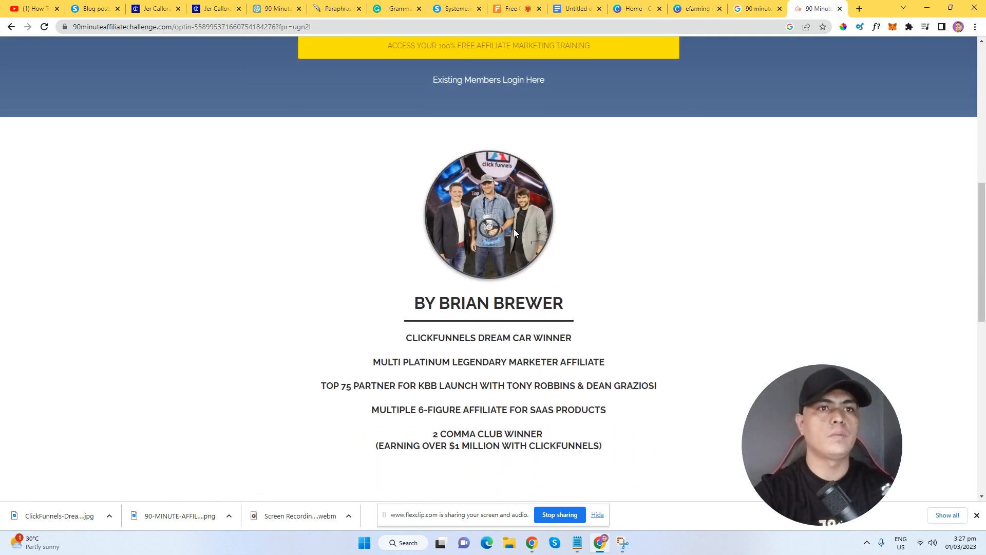
{"action": "right_click", "coordinate": [514, 230]}
{"action": "left_click", "coordinate": [571, 253]}
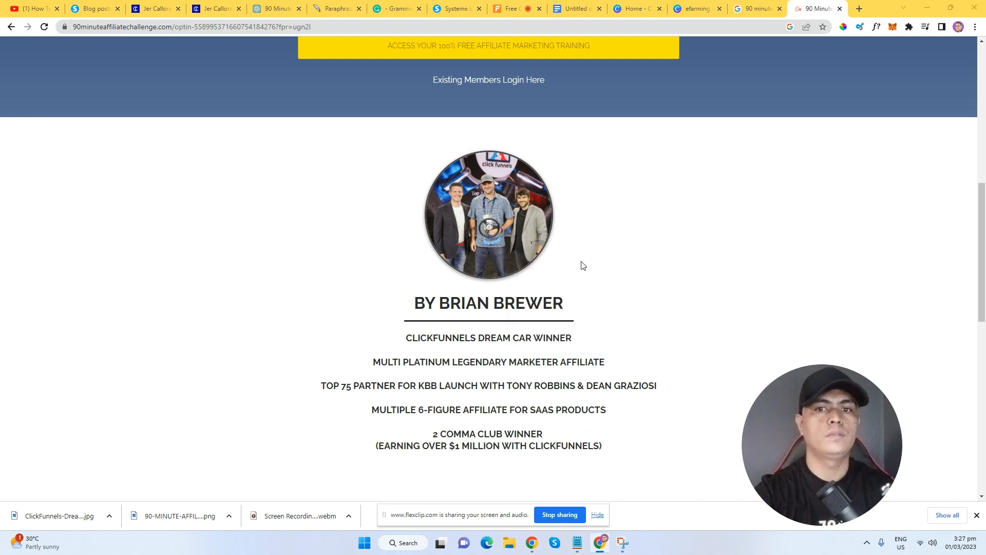
{"action": "left_click", "coordinate": [896, 511]}
{"action": "left_click", "coordinate": [698, 8]}
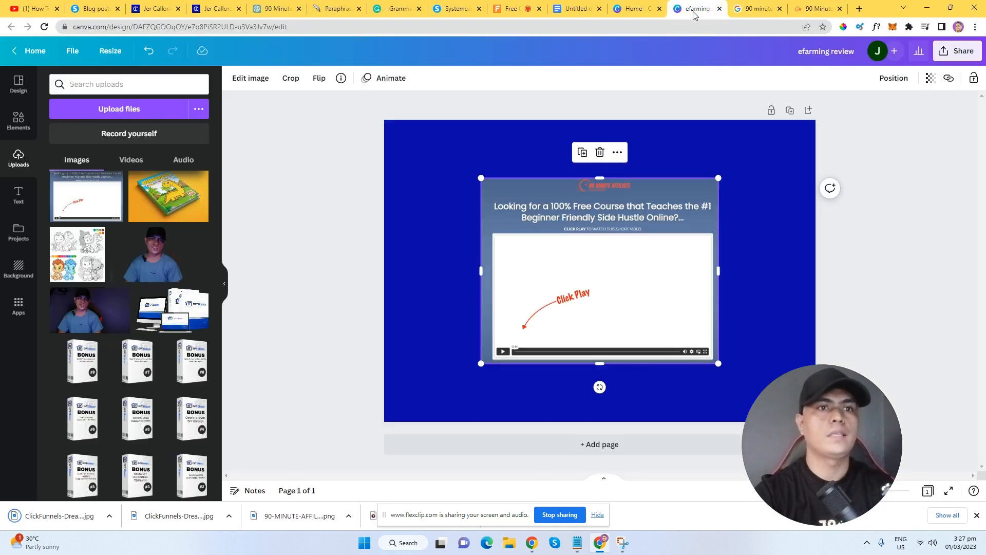
Save the challenge logo image from the optin page.
{"action": "left_click", "coordinate": [817, 8]}
{"action": "scroll", "coordinate": [623, 191], "scroll_direction": "up", "scroll_amount": 4}
{"action": "scroll", "coordinate": [900, 368], "scroll_direction": "up", "scroll_amount": 5}
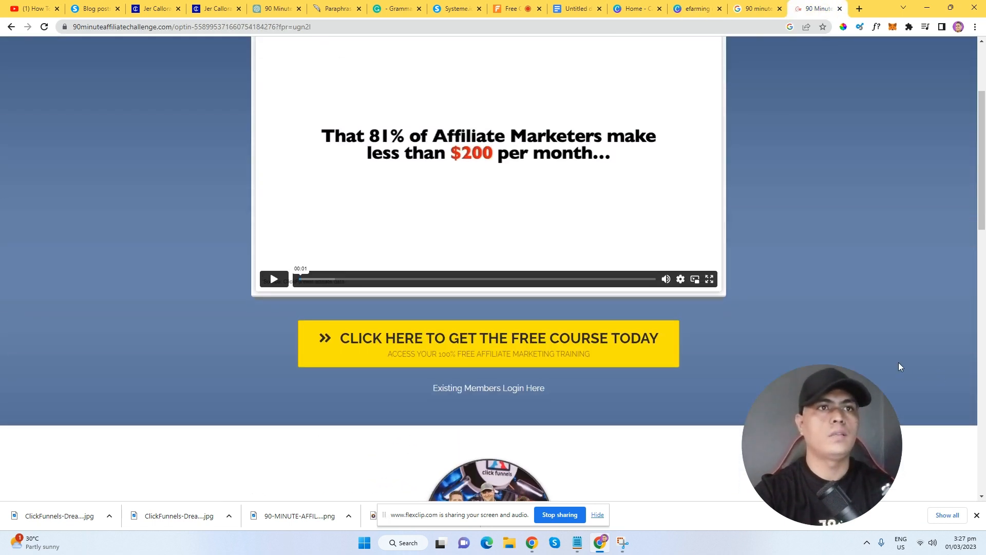
{"action": "right_click", "coordinate": [504, 78]}
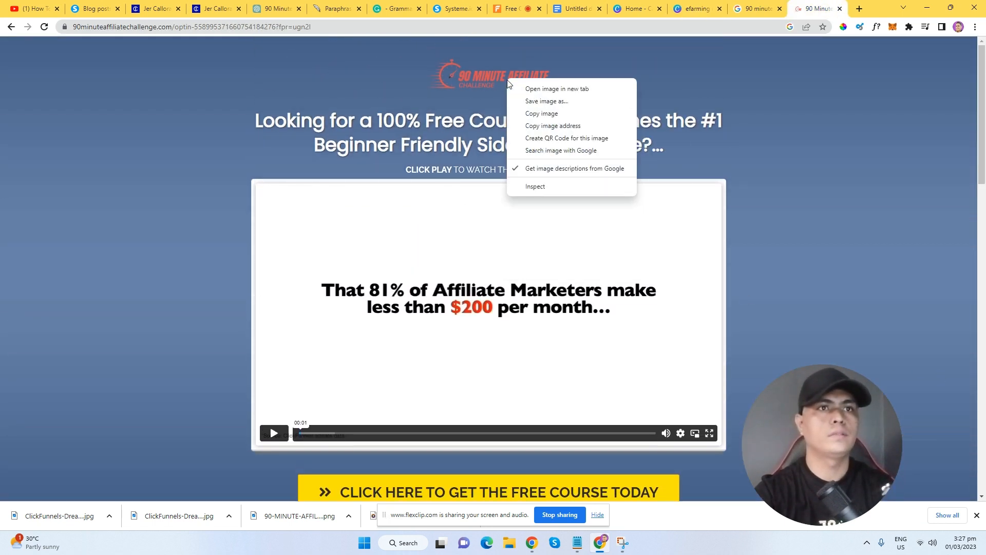
{"action": "left_click", "coordinate": [542, 101]}
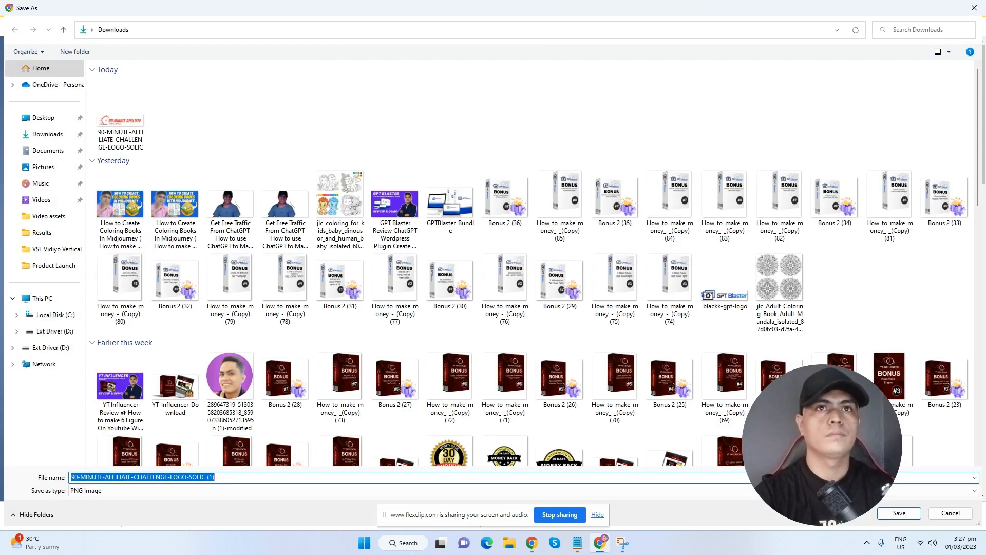
{"action": "left_click", "coordinate": [899, 513]}
{"action": "left_click", "coordinate": [697, 8]}
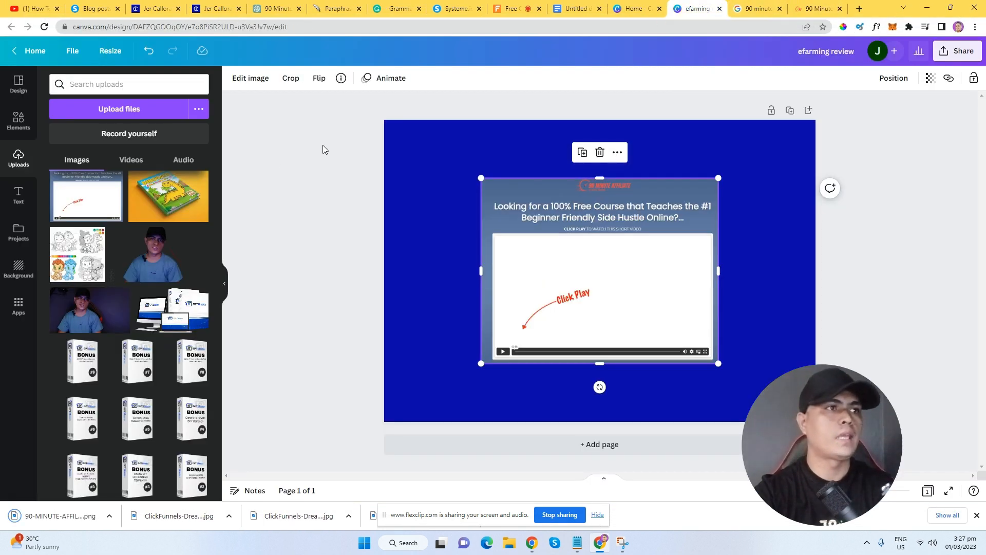
{"action": "left_click", "coordinate": [120, 110]}
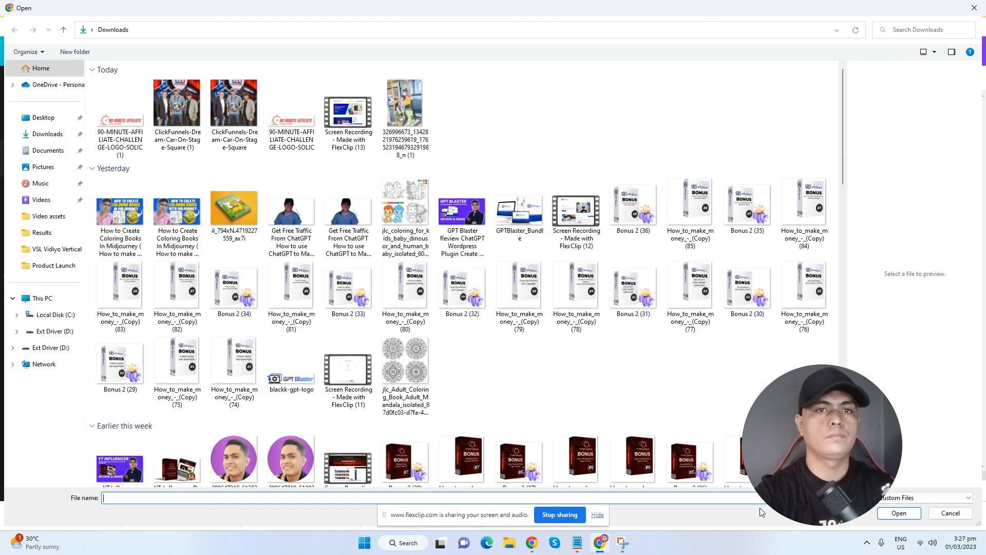
{"action": "left_click", "coordinate": [949, 515]}
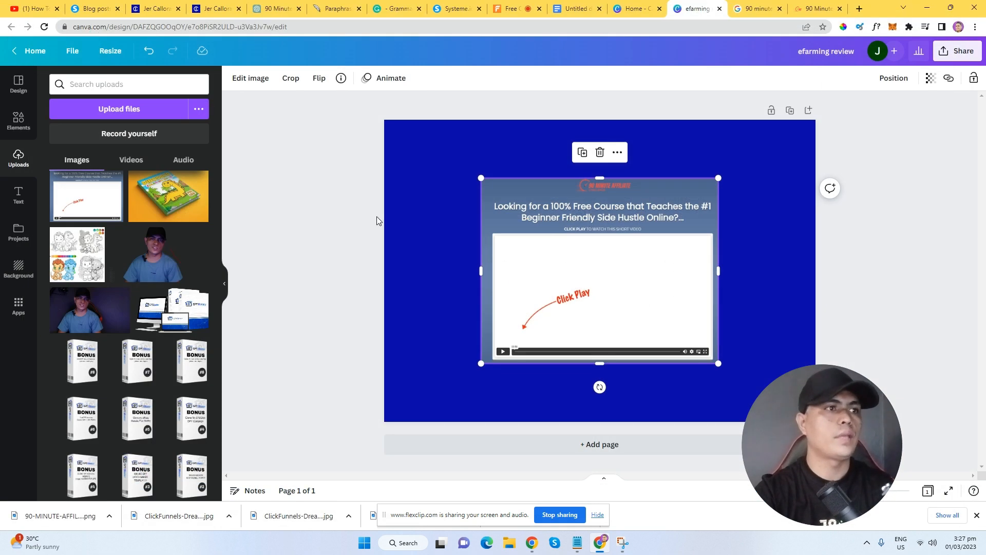
{"action": "left_click", "coordinate": [327, 220]}
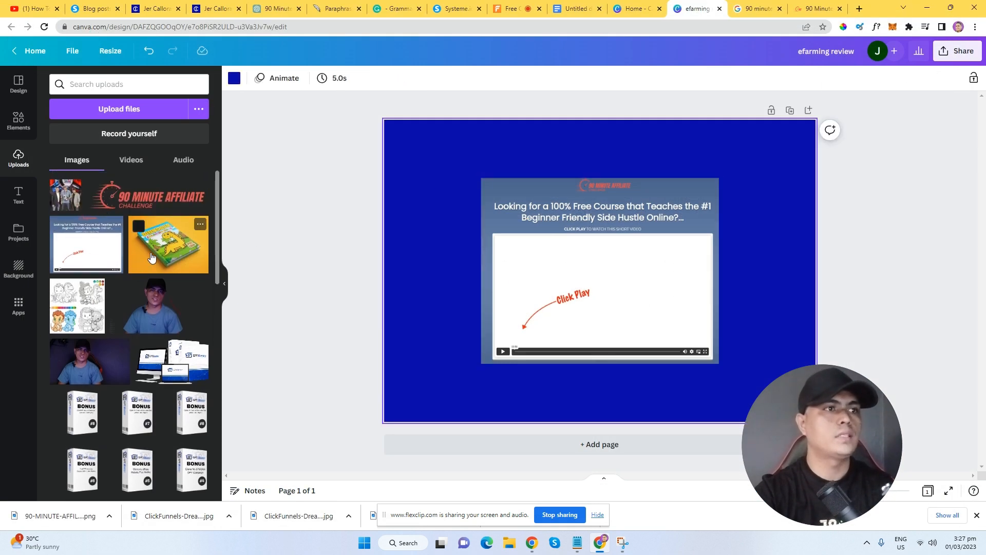
Add the logo and team photo, making the photo the page background at 34 transparency.
{"action": "left_click", "coordinate": [149, 197]}
{"action": "left_click_drag", "start_coordinate": [592, 286], "coordinate": [565, 178]}
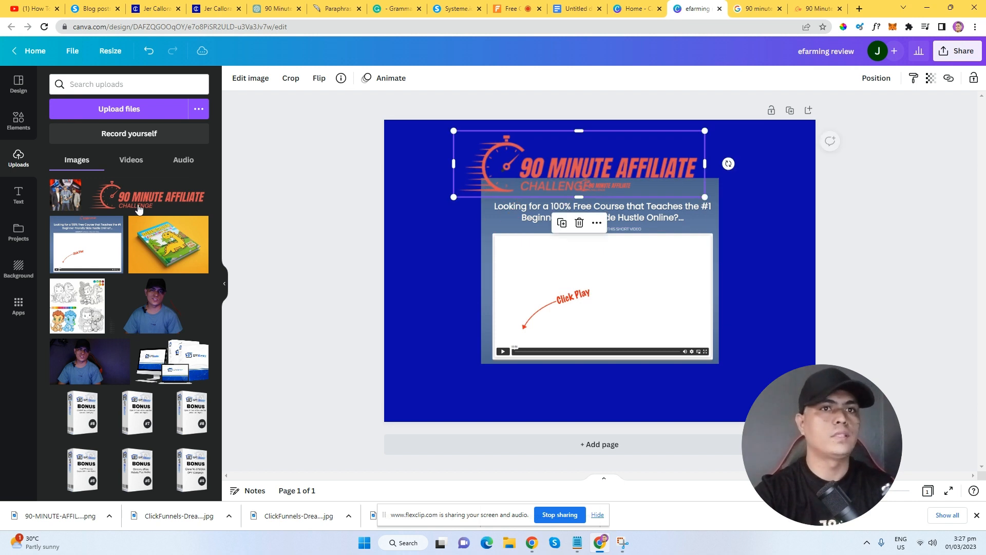
{"action": "left_click", "coordinate": [65, 195]}
{"action": "left_click_drag", "start_coordinate": [619, 280], "coordinate": [586, 252]}
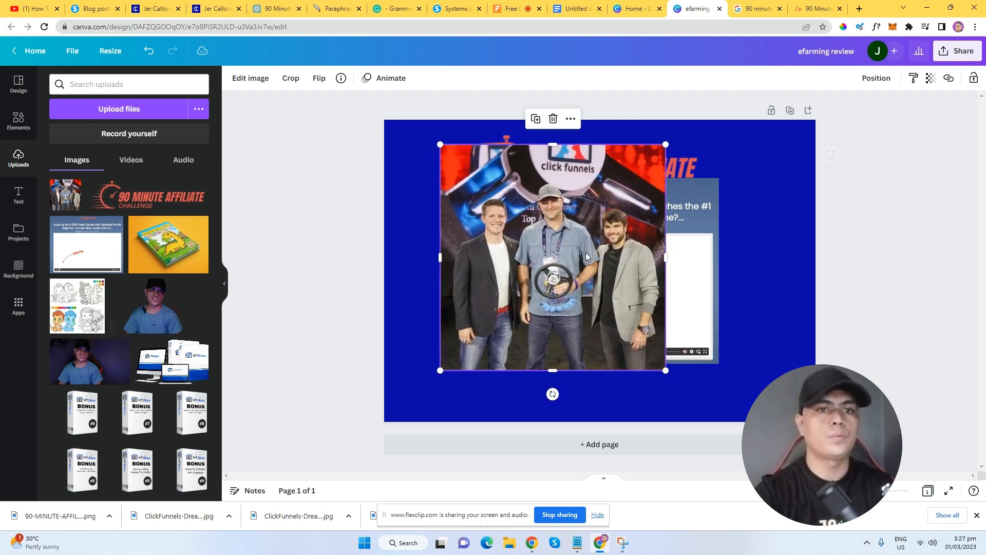
{"action": "right_click", "coordinate": [585, 252]}
{"action": "left_click", "coordinate": [650, 464]}
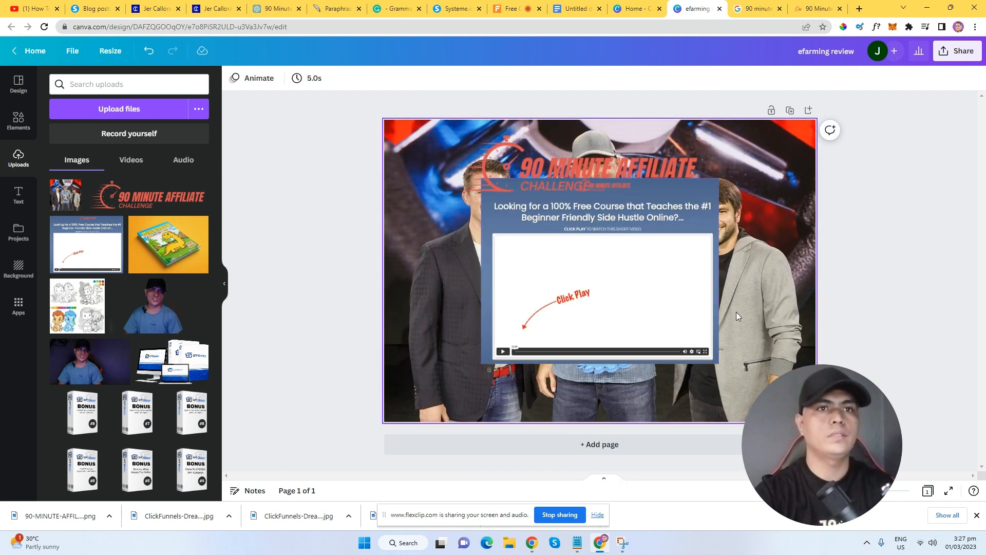
{"action": "left_click_drag", "start_coordinate": [655, 313], "coordinate": [655, 319]}
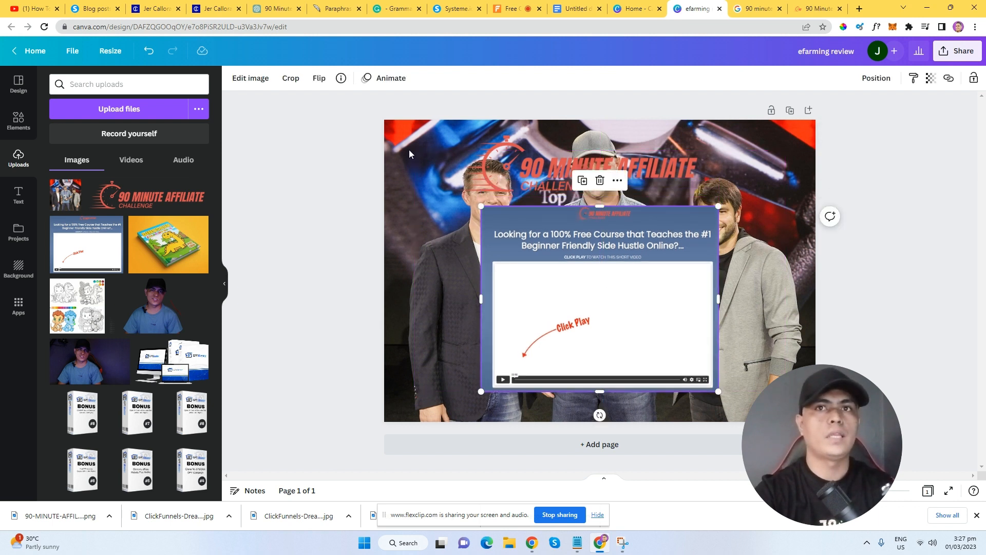
{"action": "left_click", "coordinate": [409, 150]}
{"action": "left_click", "coordinate": [930, 78]}
{"action": "left_click_drag", "start_coordinate": [878, 120], "coordinate": [868, 121]}
Place the logo over the screenshot's video, then resize and centre the pair on the page.
{"action": "left_click_drag", "start_coordinate": [641, 248], "coordinate": [637, 256]}
{"action": "left_click_drag", "start_coordinate": [672, 170], "coordinate": [684, 310]}
{"action": "left_click_drag", "start_coordinate": [715, 270], "coordinate": [700, 276]}
{"action": "left_click_drag", "start_coordinate": [635, 304], "coordinate": [645, 297]}
{"action": "left_click_drag", "start_coordinate": [523, 190], "coordinate": [589, 363]}
{"action": "left_click_drag", "start_coordinate": [614, 303], "coordinate": [613, 267]}
{"action": "left_click_drag", "start_coordinate": [714, 178], "coordinate": [760, 142]}
{"action": "left_click_drag", "start_coordinate": [707, 277], "coordinate": [691, 285]}
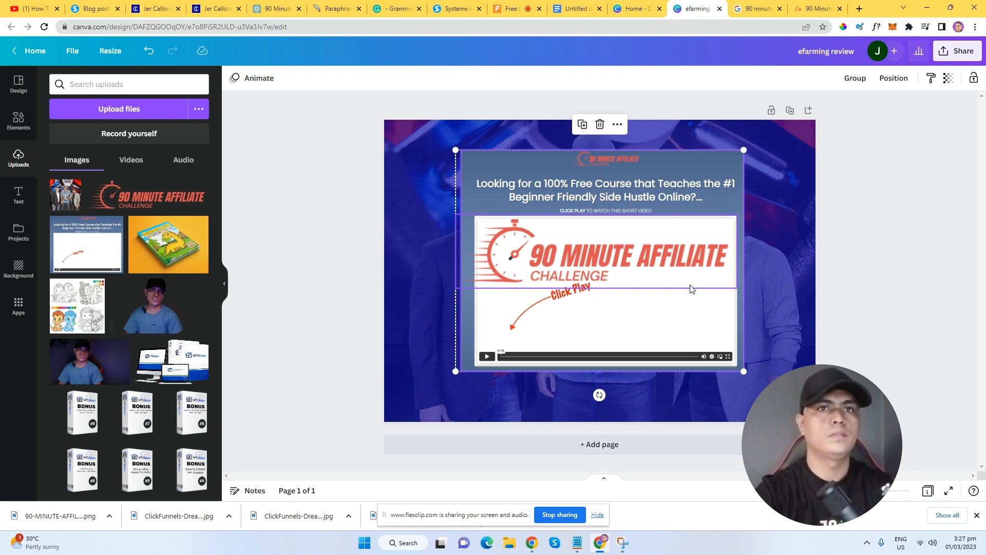
{"action": "left_click_drag", "start_coordinate": [737, 152], "coordinate": [735, 153]}
{"action": "left_click_drag", "start_coordinate": [657, 262], "coordinate": [660, 262]}
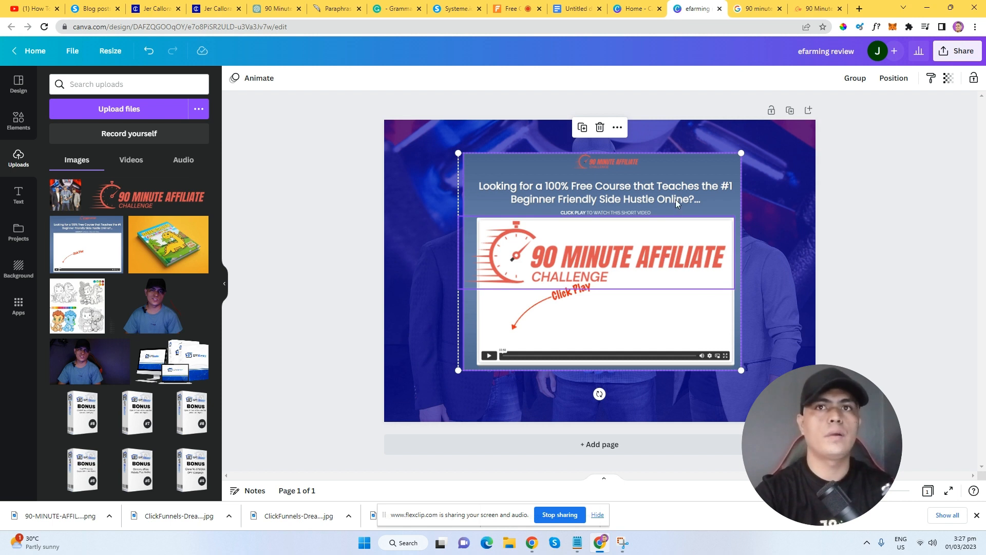
Rename the design to '90 minute affiliate challenge'.
{"action": "left_click", "coordinate": [959, 50]}
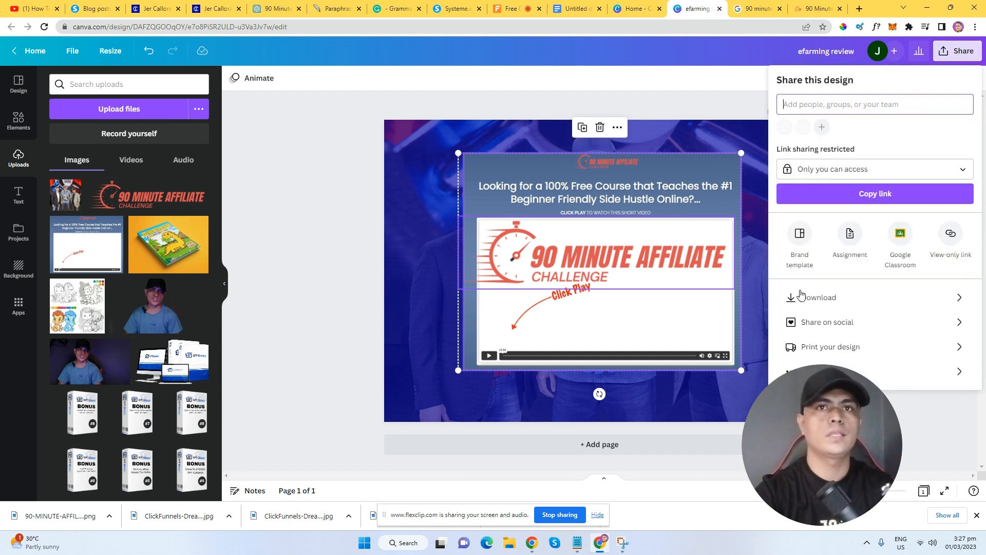
{"action": "left_click", "coordinate": [828, 52]}
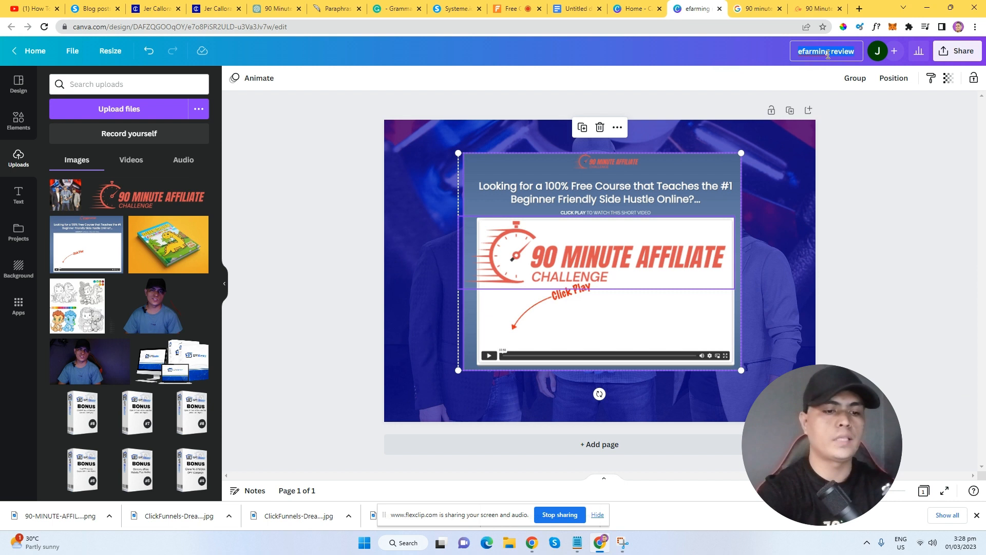
{"action": "type", "text": "90 mi"}
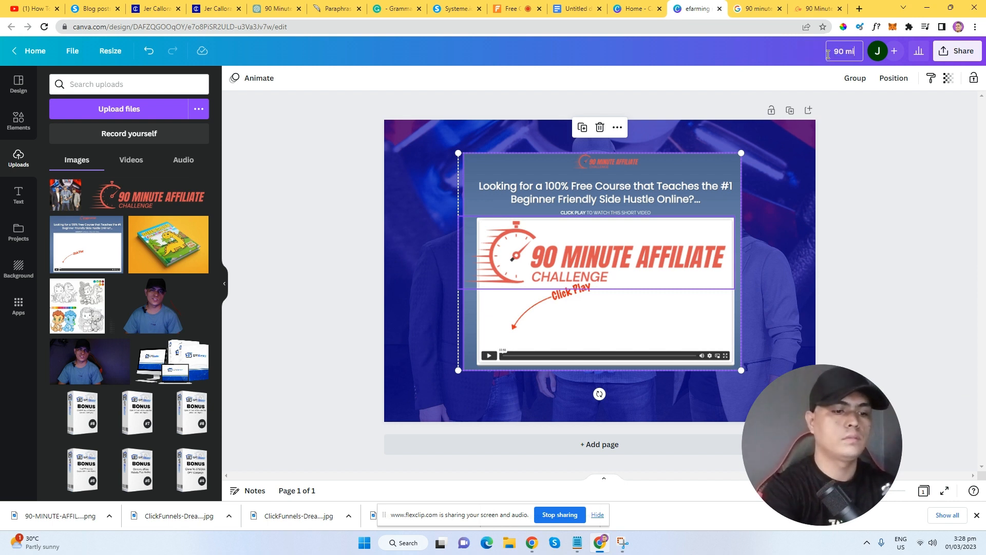
{"action": "type", "text": "nute affiliate challenge"}
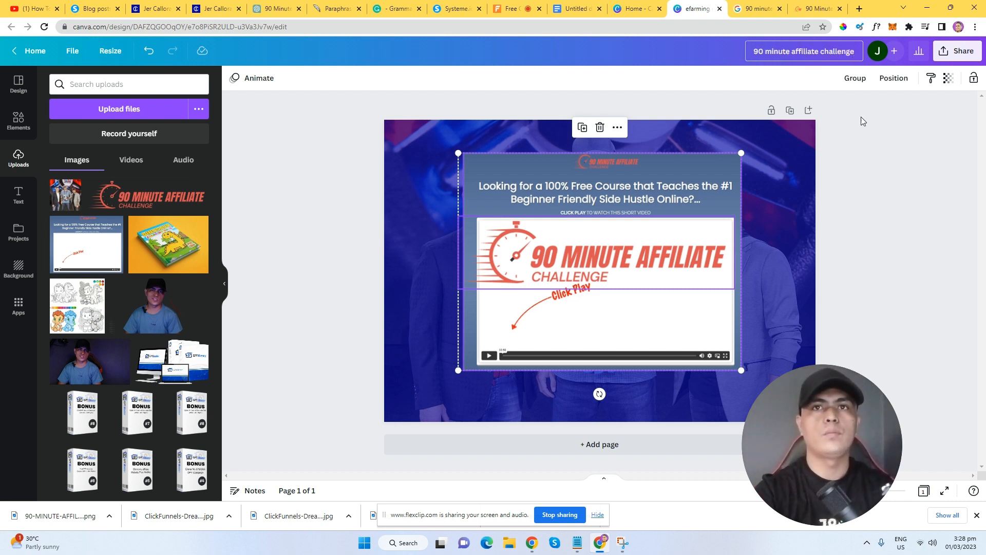
{"action": "left_click", "coordinate": [861, 121]}
Download the design as a PNG image.
{"action": "left_click", "coordinate": [957, 50]}
{"action": "left_click", "coordinate": [850, 301]}
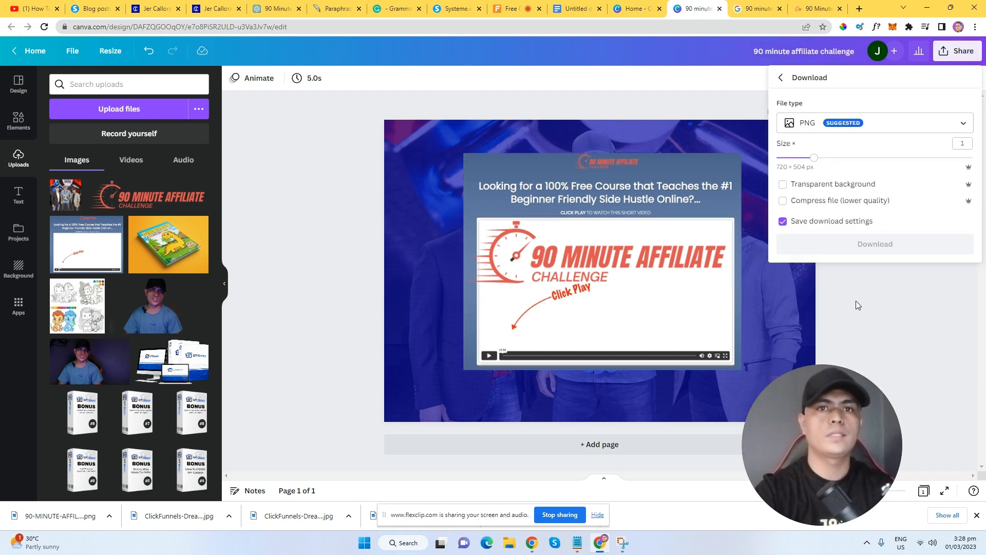
{"action": "left_click", "coordinate": [850, 248]}
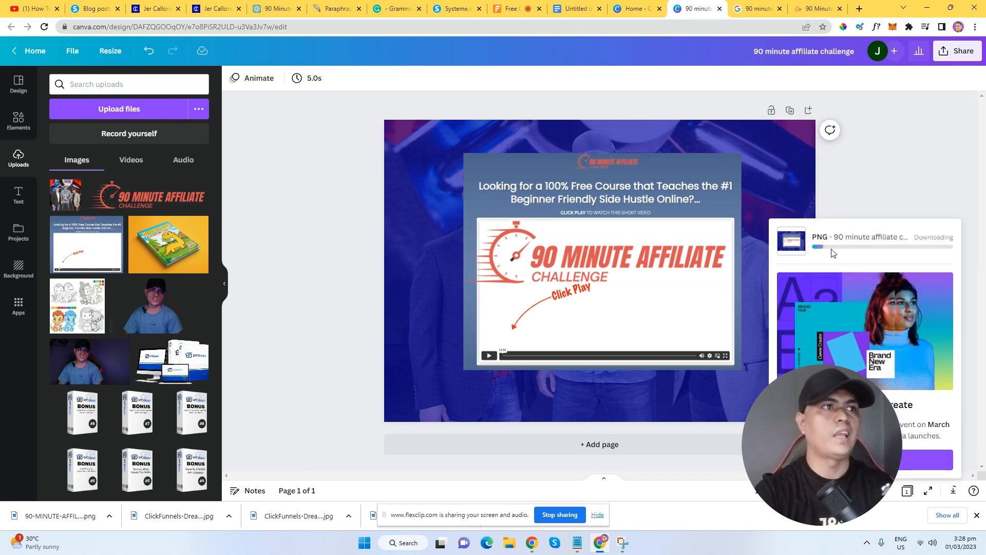
Load the 90 minute affiliate challenge PNG as the post image, cropped to the whole image.
{"action": "left_click", "coordinate": [97, 9]}
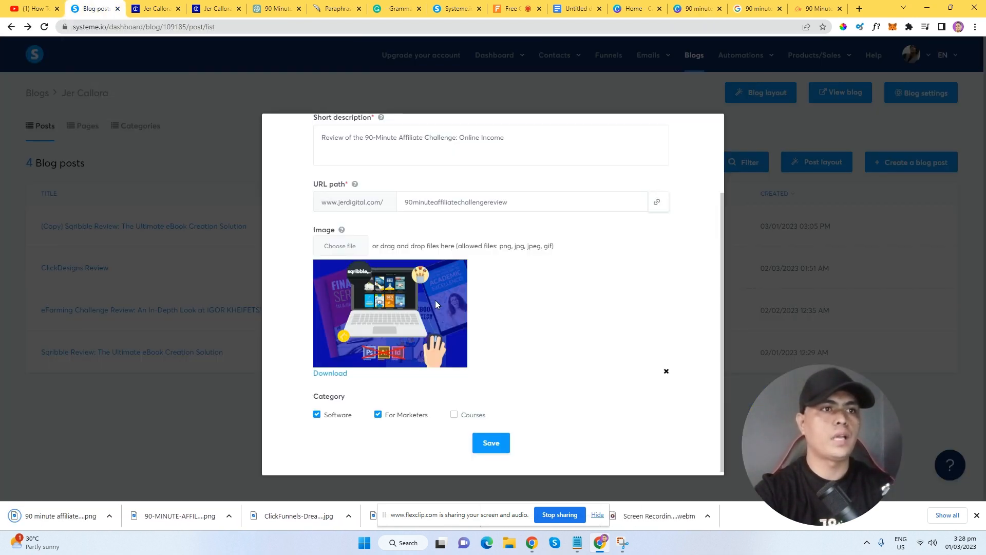
{"action": "left_click", "coordinate": [339, 246]}
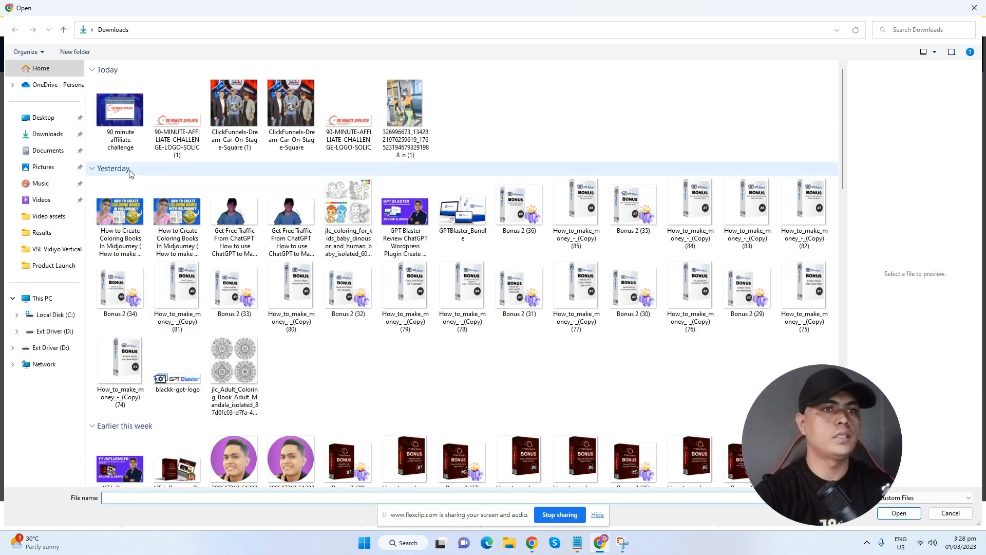
{"action": "double_click", "coordinate": [120, 110]}
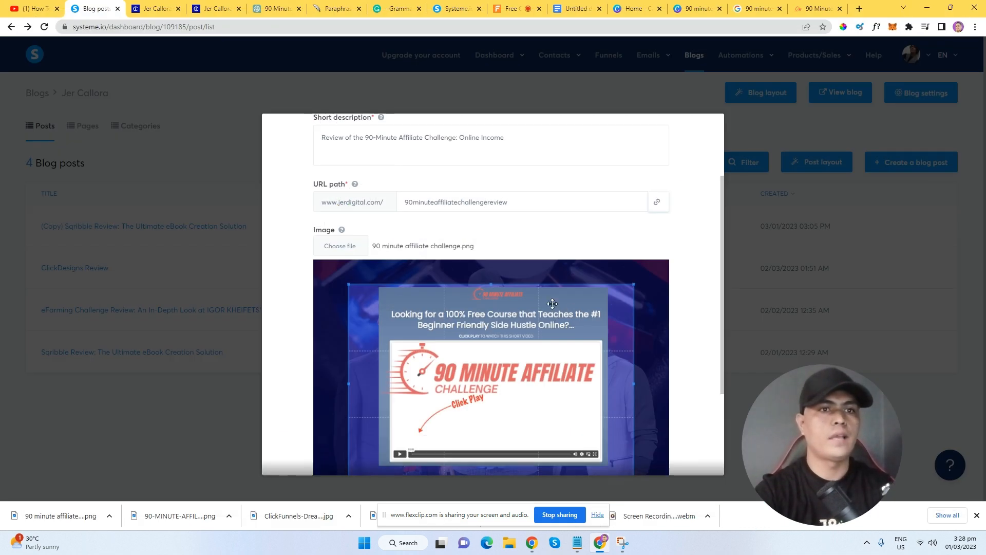
{"action": "scroll", "coordinate": [513, 286], "scroll_direction": "down", "scroll_amount": 1}
{"action": "mouse_move", "coordinate": [563, 312]}
{"action": "left_mouse_down"}
{"action": "mouse_move", "coordinate": [556, 293]}
{"action": "mouse_move", "coordinate": [560, 309]}
{"action": "left_mouse_up"}
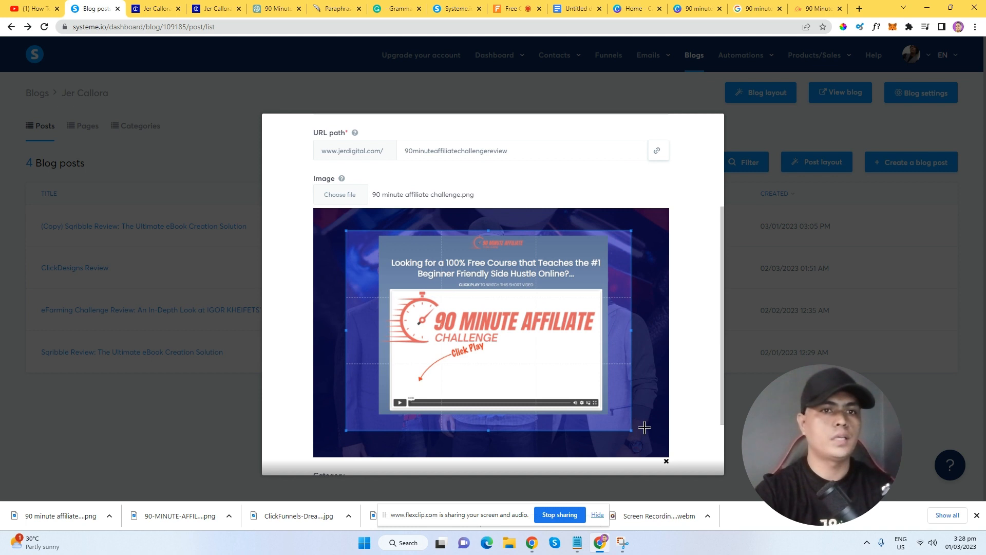
{"action": "left_click_drag", "start_coordinate": [632, 433], "coordinate": [688, 496]}
{"action": "left_click_drag", "start_coordinate": [626, 360], "coordinate": [589, 339]}
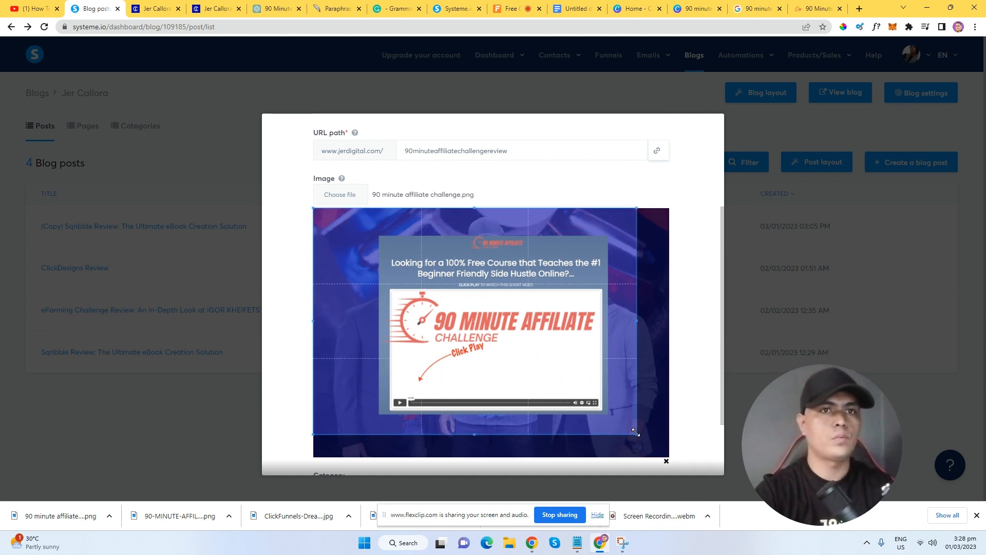
{"action": "left_click_drag", "start_coordinate": [637, 432], "coordinate": [676, 482]}
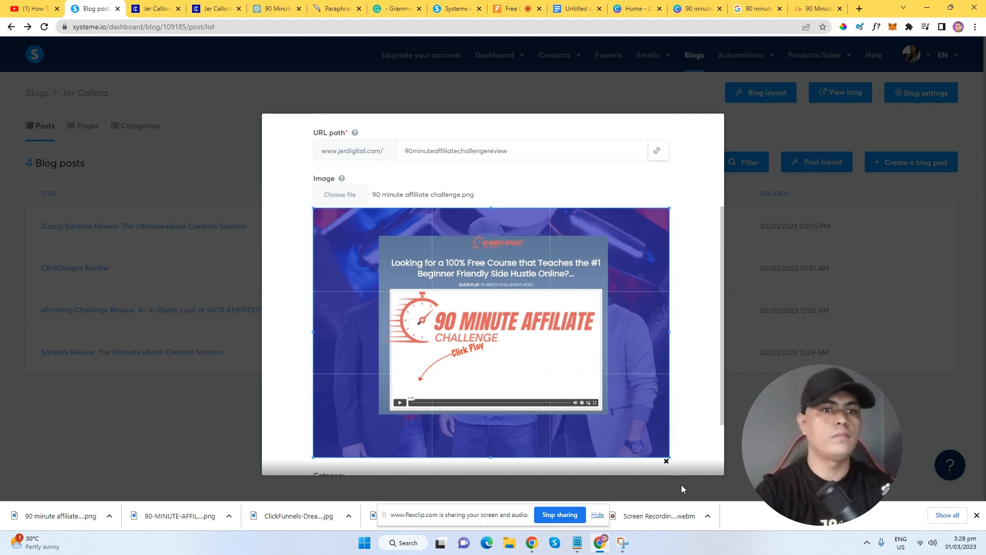
Save the post filed under For Marketers and Courses.
{"action": "scroll", "coordinate": [640, 469], "scroll_direction": "down", "scroll_amount": 2}
{"action": "scroll", "coordinate": [640, 470], "scroll_direction": "down", "scroll_amount": 2}
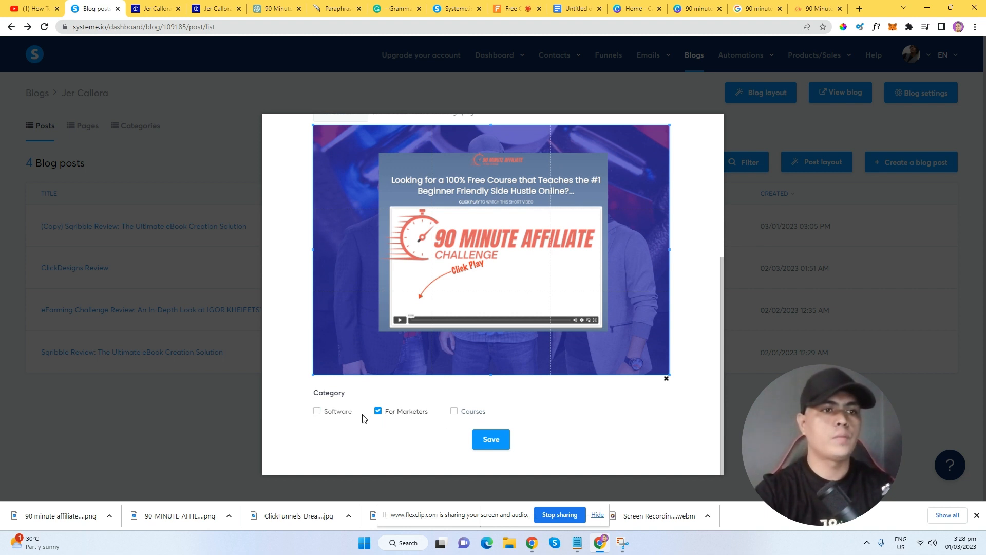
{"action": "left_click", "coordinate": [492, 442]}
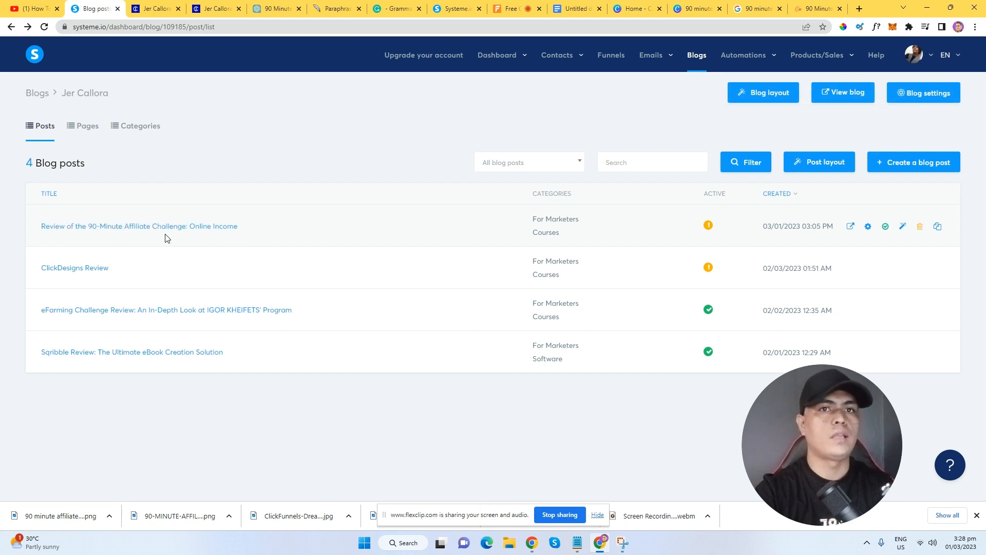
Open the 'Review of the 90-Minute Affiliate Challenge' post in the page editor, then view the Google Docs draft.
{"action": "left_click", "coordinate": [149, 224]}
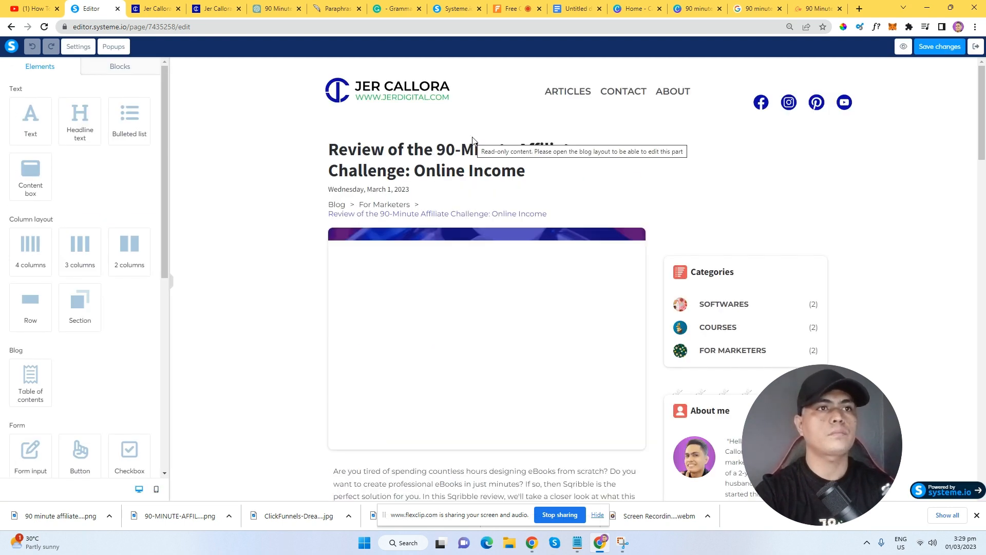
{"action": "scroll", "coordinate": [504, 249], "scroll_direction": "down", "scroll_amount": 1}
{"action": "scroll", "coordinate": [475, 258], "scroll_direction": "down", "scroll_amount": 3}
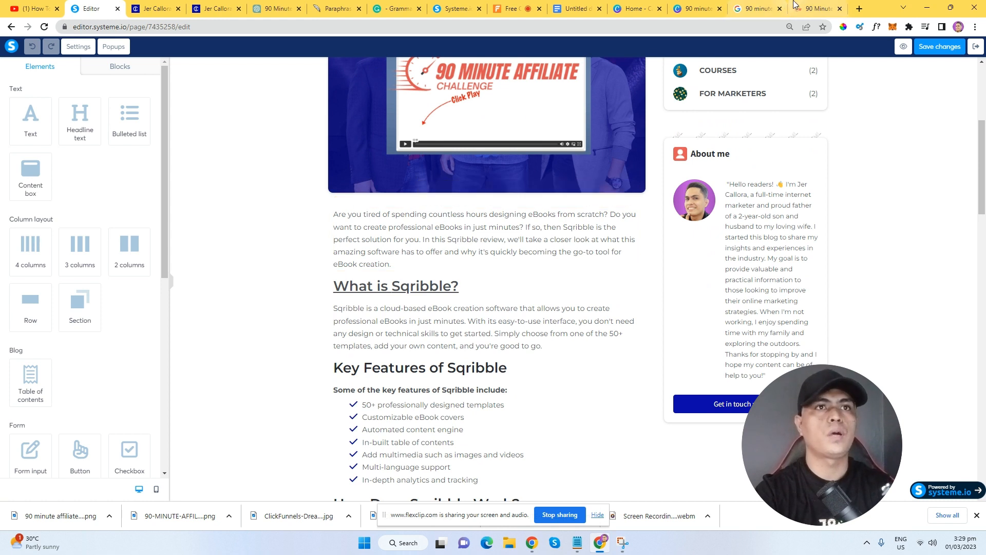
{"action": "left_click", "coordinate": [585, 8]}
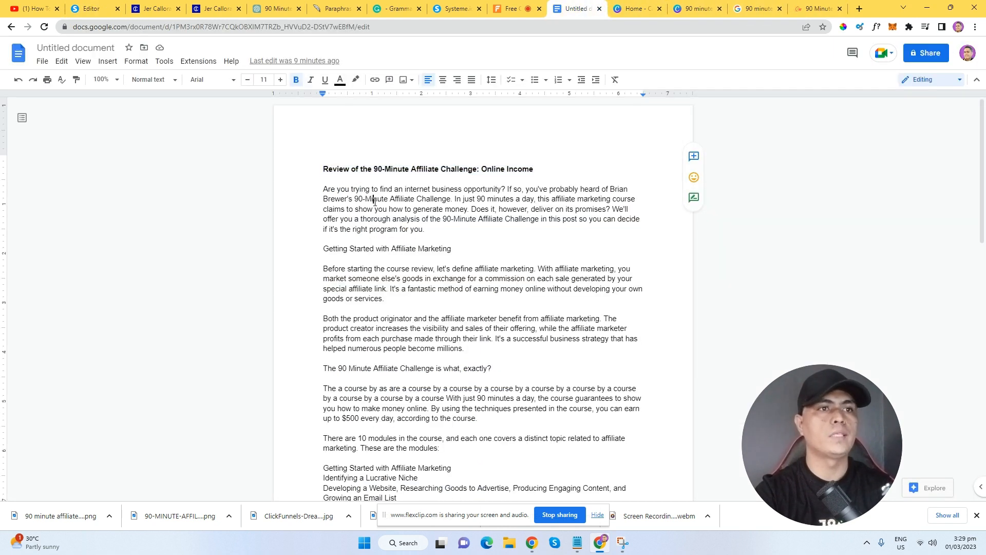
Copy the draft's first paragraph and paste it over the post's old Sqribble intro.
{"action": "left_click_drag", "start_coordinate": [323, 189], "coordinate": [435, 233]}
{"action": "right_click", "coordinate": [386, 208]}
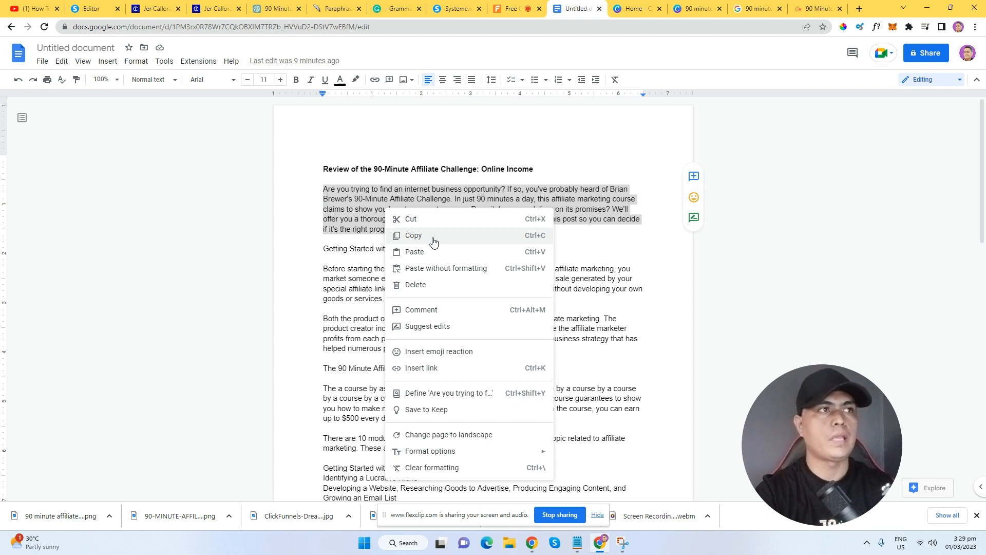
{"action": "left_click", "coordinate": [434, 240]}
{"action": "left_click", "coordinate": [92, 8]}
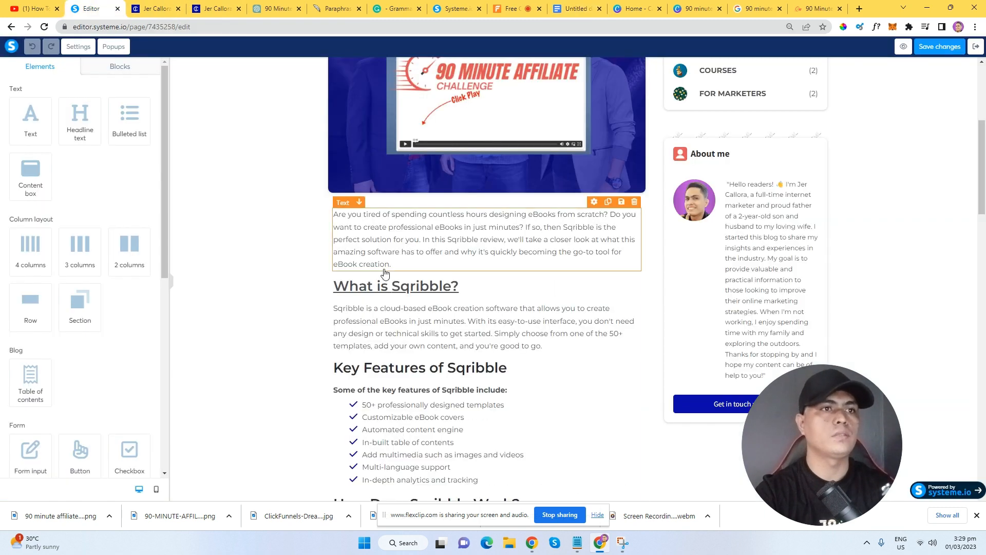
{"action": "left_click", "coordinate": [424, 246]}
{"action": "key", "text": "ctrl+a"}
{"action": "right_click", "coordinate": [432, 237]}
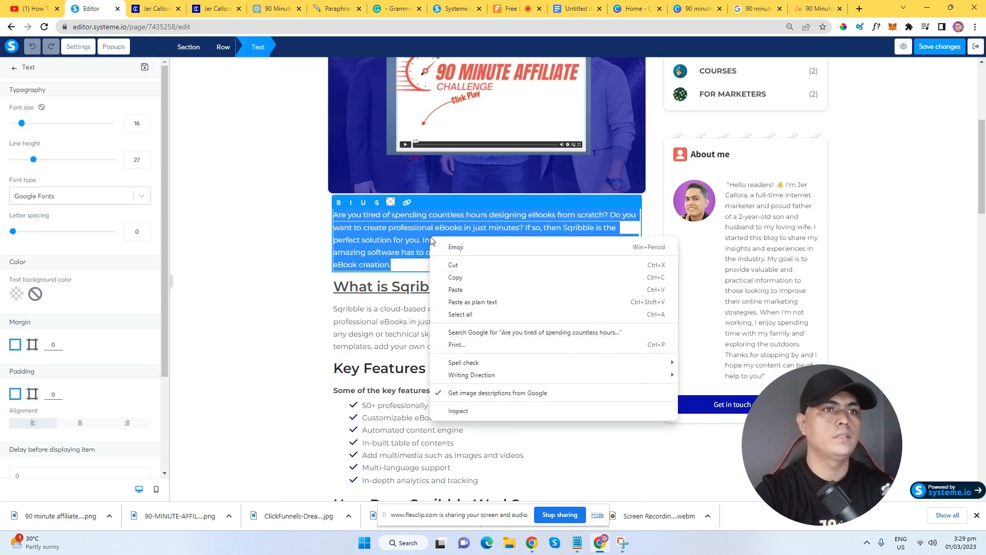
{"action": "left_click", "coordinate": [487, 311]}
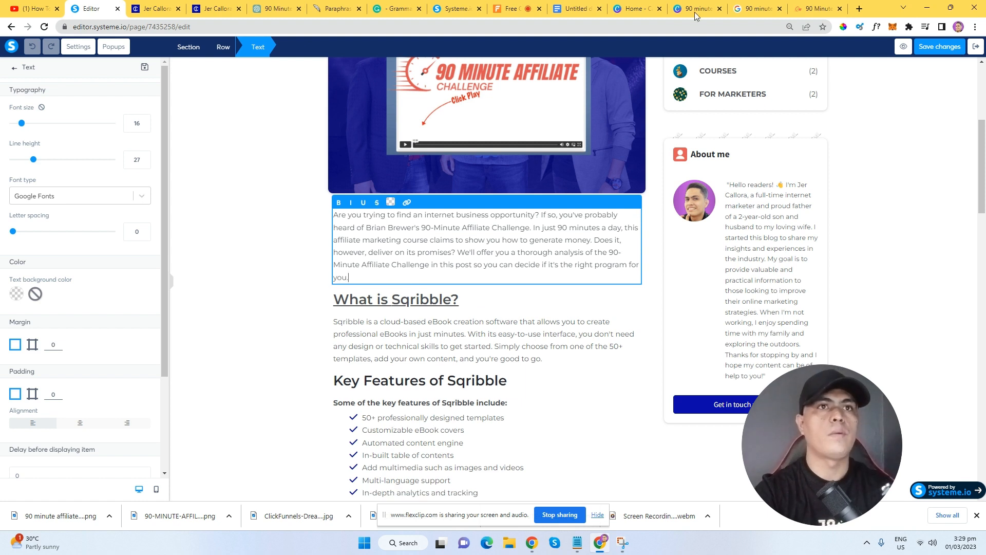
Copy the draft's first section heading and locate the 'What is Sqribble?' headline in the post.
{"action": "left_click", "coordinate": [575, 8]}
{"action": "scroll", "coordinate": [426, 277], "scroll_direction": "down", "scroll_amount": 2}
{"action": "scroll", "coordinate": [426, 277], "scroll_direction": "up", "scroll_amount": 2}
{"action": "left_click_drag", "start_coordinate": [323, 248], "coordinate": [476, 250]}
{"action": "right_click", "coordinate": [417, 259]}
{"action": "left_click", "coordinate": [442, 255]}
{"action": "left_click", "coordinate": [98, 5]}
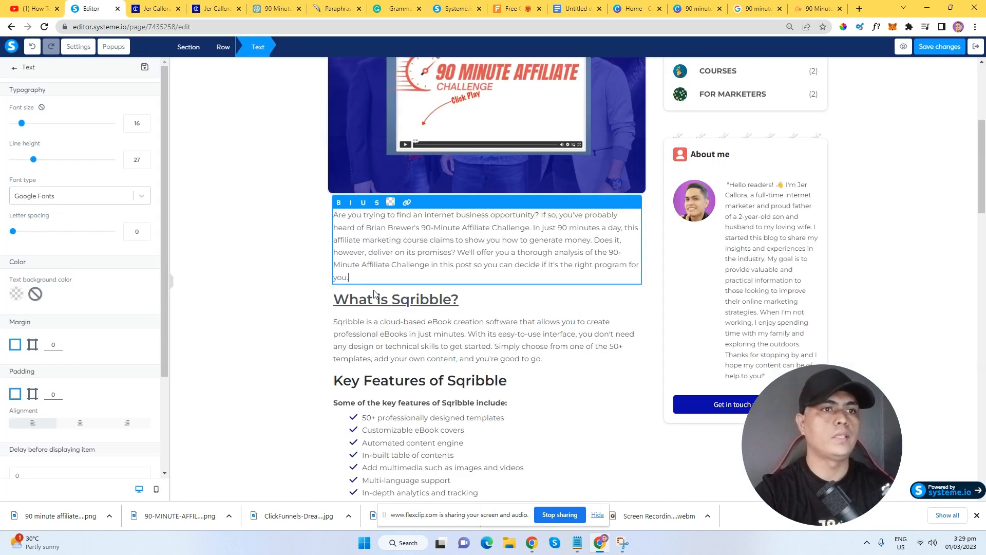
{"action": "left_click", "coordinate": [410, 299]}
{"action": "left_click", "coordinate": [409, 299]}
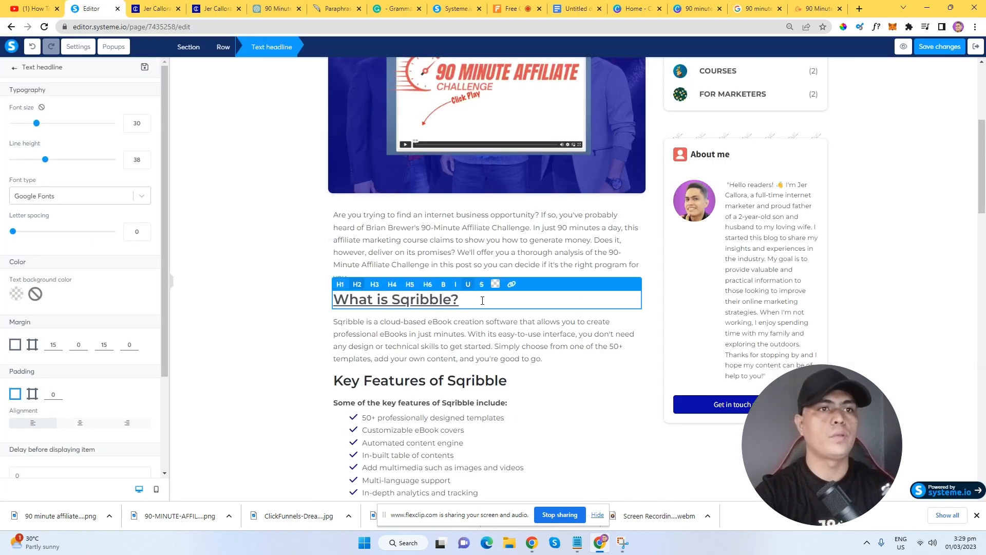
{"action": "left_click", "coordinate": [521, 249]}
{"action": "scroll", "coordinate": [538, 302], "scroll_direction": "down", "scroll_amount": 4}
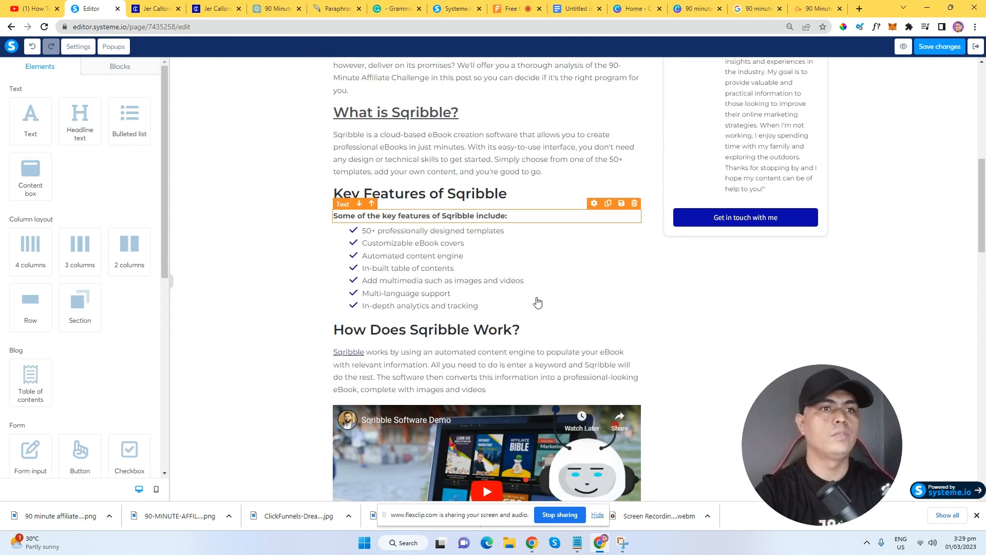
{"action": "scroll", "coordinate": [538, 286], "scroll_direction": "down", "scroll_amount": 2}
{"action": "scroll", "coordinate": [538, 287], "scroll_direction": "down", "scroll_amount": 2}
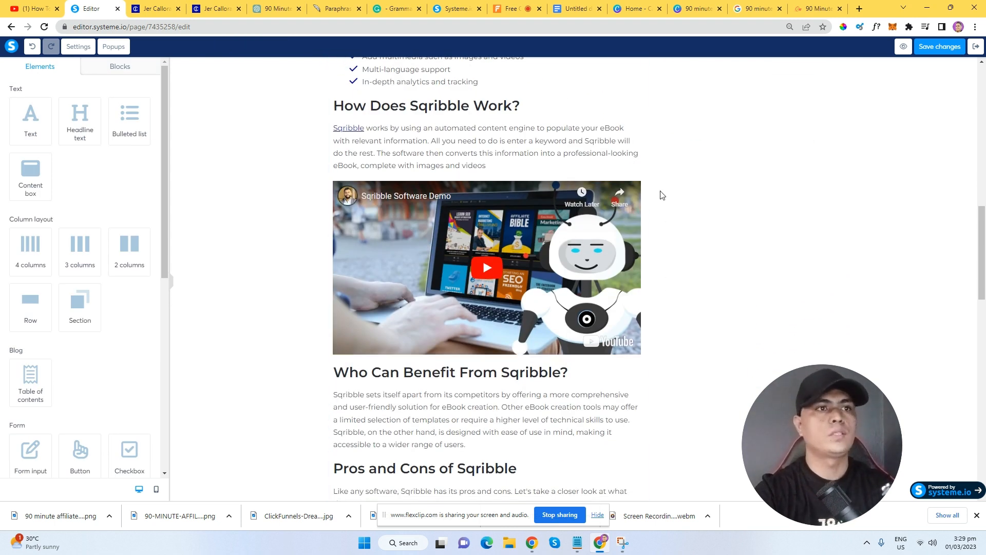
Open the 90 Minute Affiliate Challenge Case Study video on YouTube from the image results.
{"action": "left_click", "coordinate": [758, 9]}
{"action": "scroll", "coordinate": [293, 169], "scroll_direction": "up", "scroll_amount": 10}
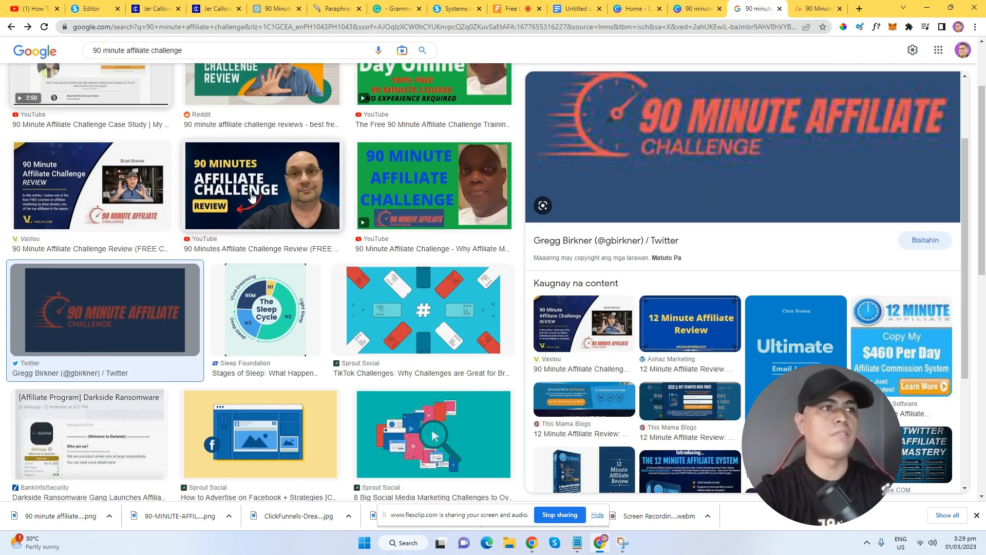
{"action": "right_click", "coordinate": [105, 149]}
{"action": "left_click", "coordinate": [91, 175]}
{"action": "left_click", "coordinate": [91, 176]}
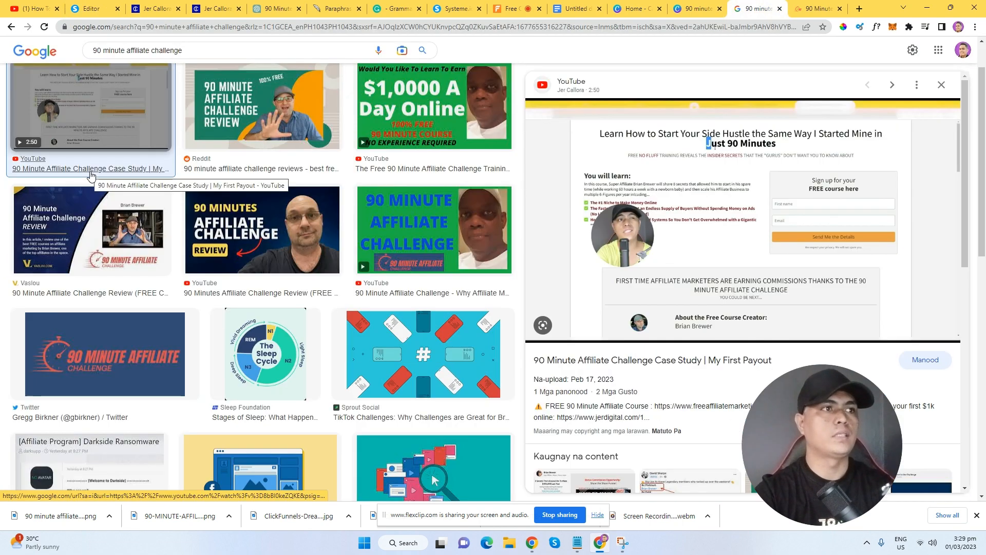
{"action": "left_click", "coordinate": [122, 137]}
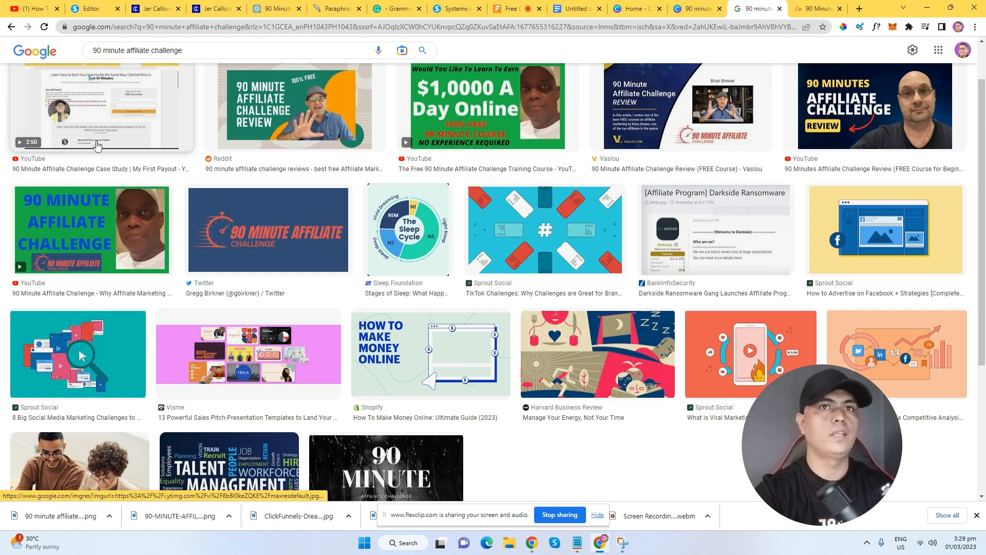
{"action": "left_click", "coordinate": [102, 170]}
{"action": "left_click", "coordinate": [720, 6]}
{"action": "left_click", "coordinate": [754, 7]}
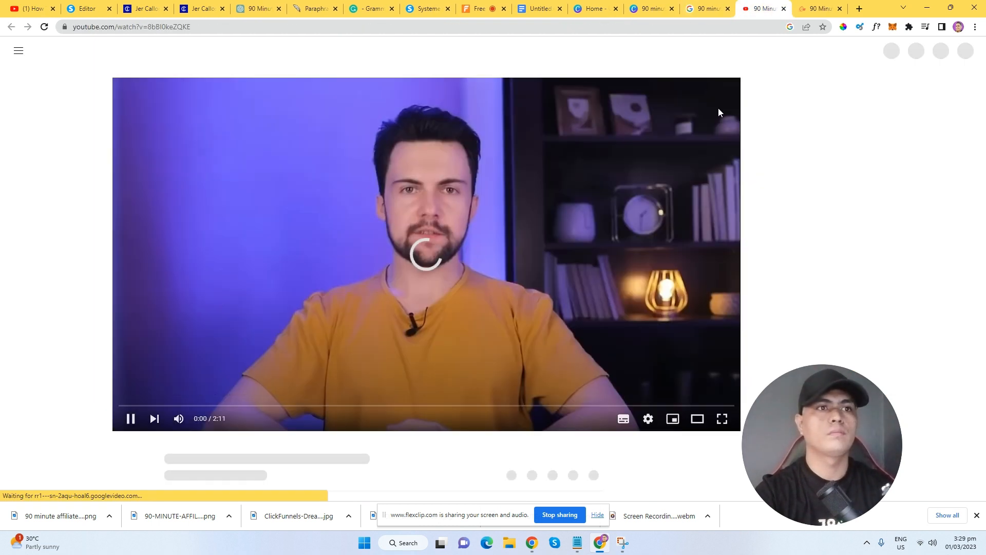
Pause the video, copy its short share link, and select the Sqribble video block in the editor.
{"action": "scroll", "coordinate": [571, 281], "scroll_direction": "down", "scroll_amount": 1}
{"action": "left_click", "coordinate": [469, 301]}
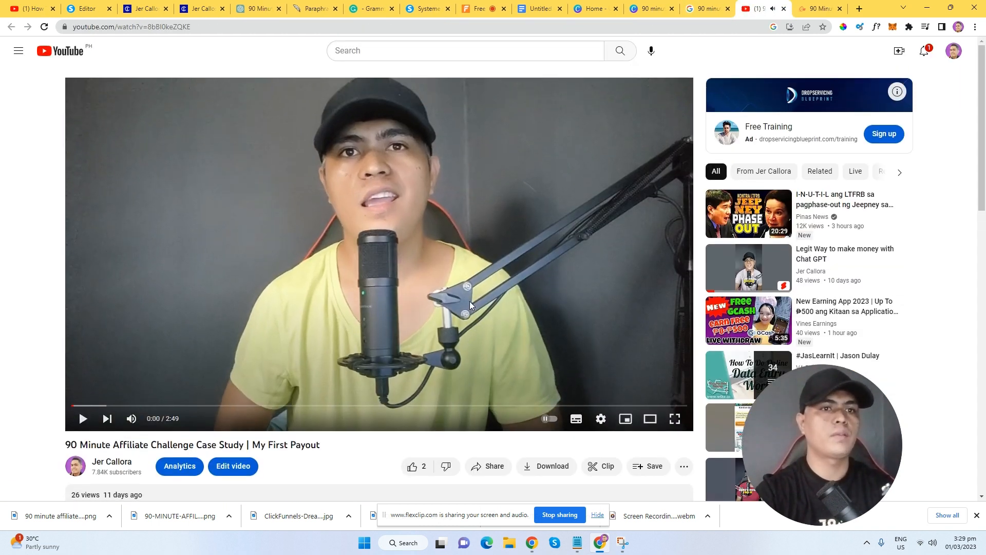
{"action": "scroll", "coordinate": [471, 303], "scroll_direction": "down", "scroll_amount": 3}
{"action": "scroll", "coordinate": [485, 310], "scroll_direction": "down", "scroll_amount": 1}
{"action": "left_click", "coordinate": [488, 260]}
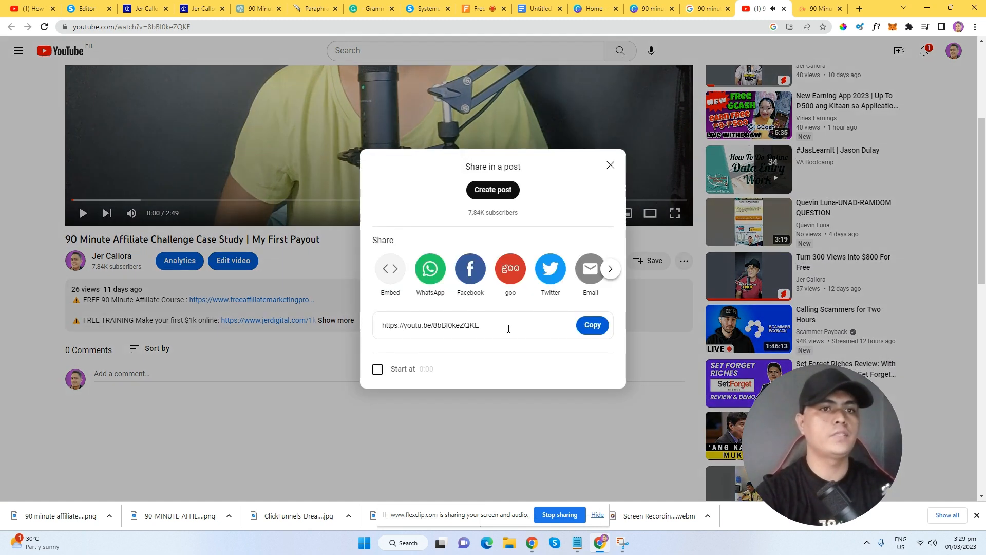
{"action": "left_click", "coordinate": [580, 330]}
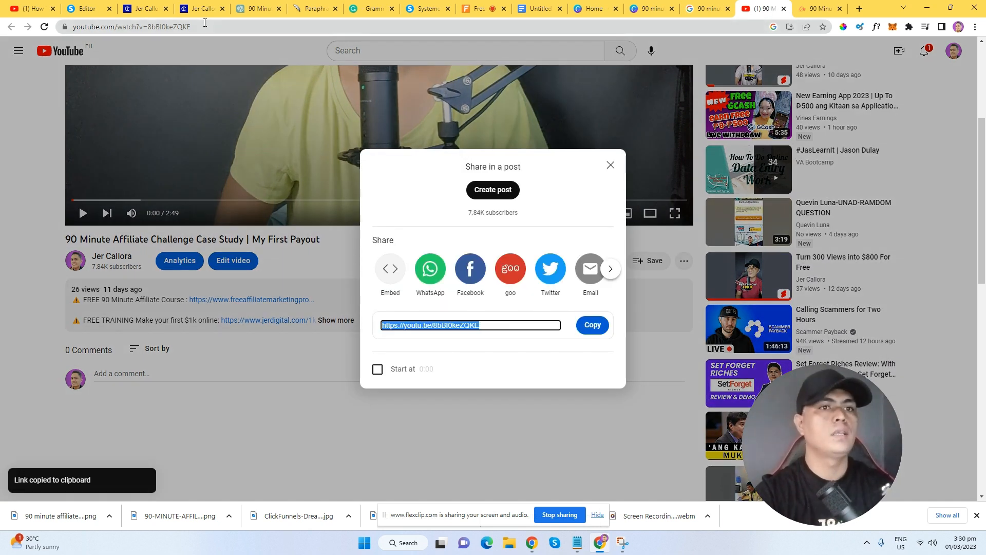
{"action": "left_click", "coordinate": [87, 8]}
{"action": "left_click", "coordinate": [546, 223]}
Replace the video block's URL with the copied YouTube link and save the post.
{"action": "left_click", "coordinate": [393, 211]}
{"action": "left_click", "coordinate": [393, 211]}
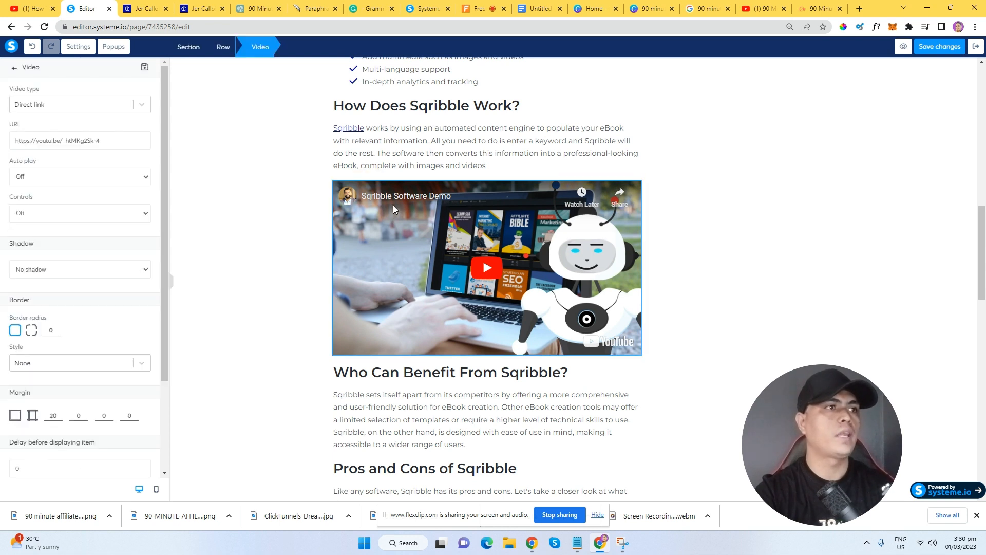
{"action": "triple_click", "coordinate": [55, 135]}
{"action": "right_click", "coordinate": [55, 134]}
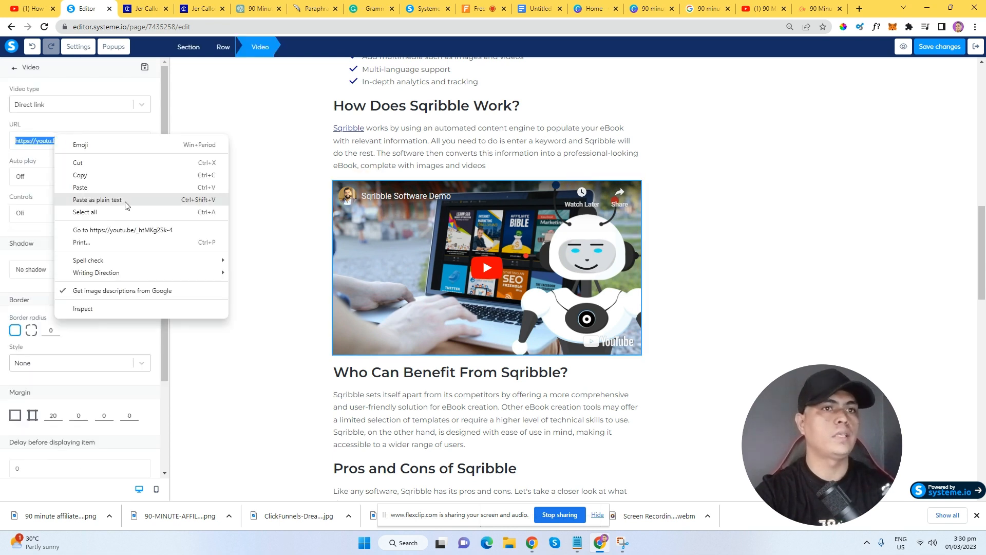
{"action": "left_click", "coordinate": [126, 201]}
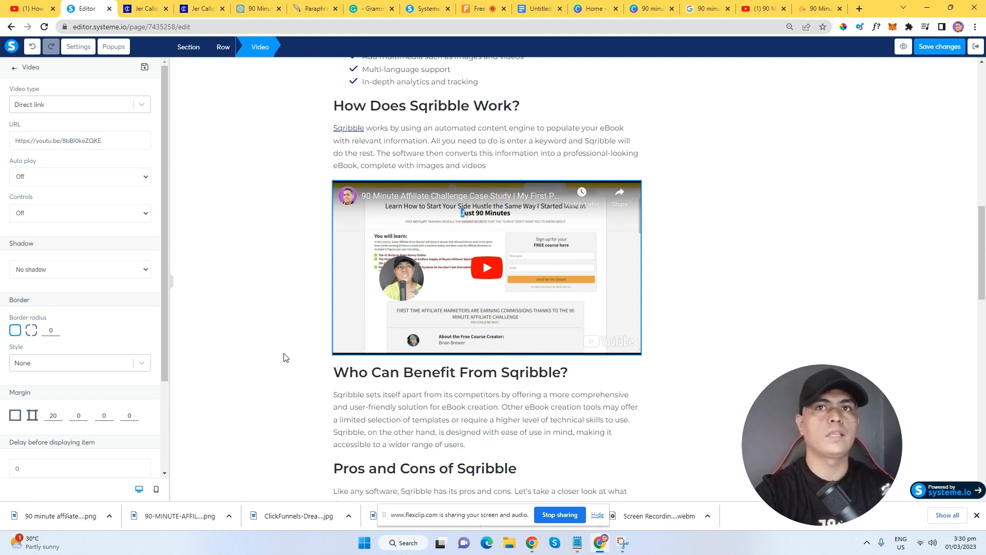
{"action": "left_click", "coordinate": [932, 50]}
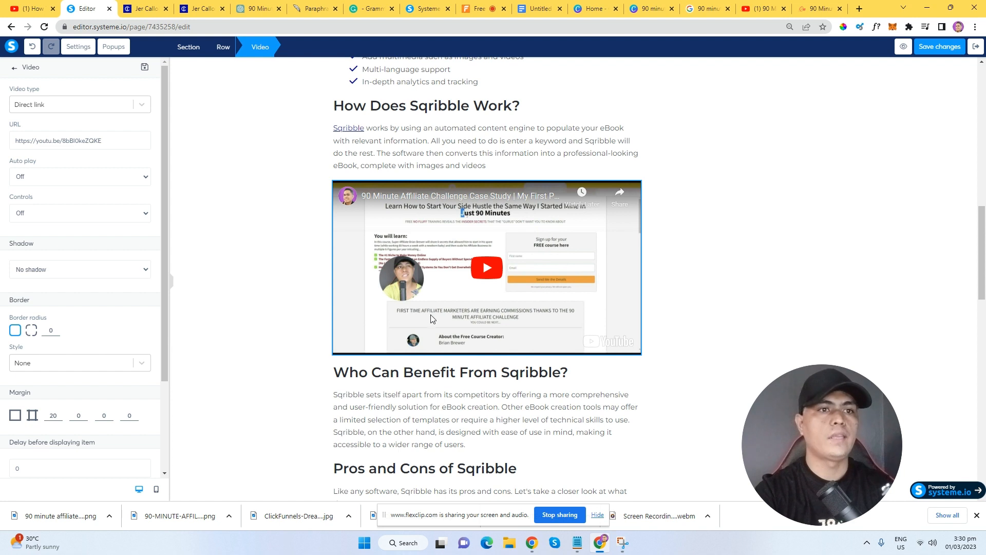
Deselect the video and scroll down through the post to the Software Bonuses box.
{"action": "left_click", "coordinate": [677, 326]}
{"action": "scroll", "coordinate": [559, 337], "scroll_direction": "down", "scroll_amount": 6}
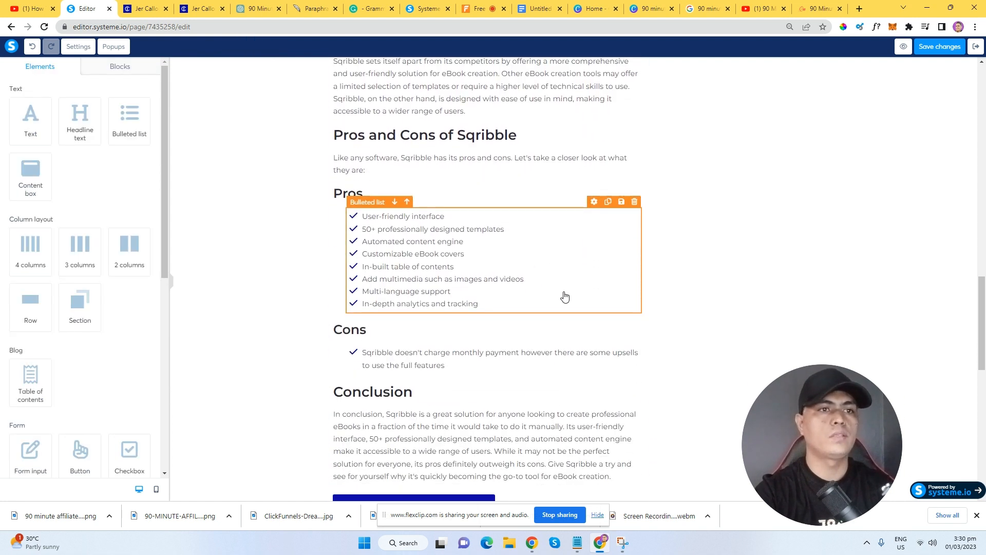
{"action": "scroll", "coordinate": [565, 297], "scroll_direction": "down", "scroll_amount": 7}
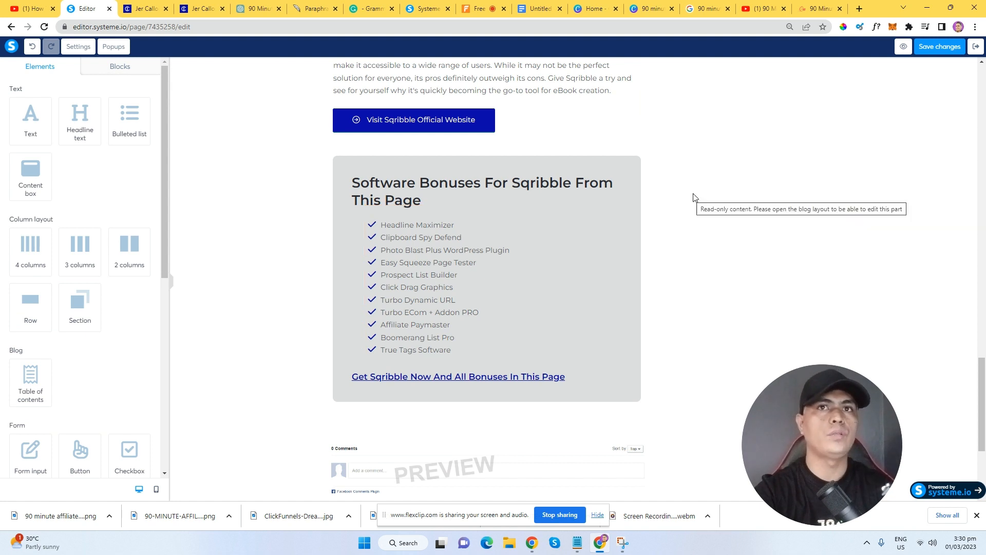
Load plrdatabase.net/free-plr-products in a new tab, showing 1,588 free products.
{"action": "left_click", "coordinate": [859, 8]}
{"action": "type", "text": "p"}
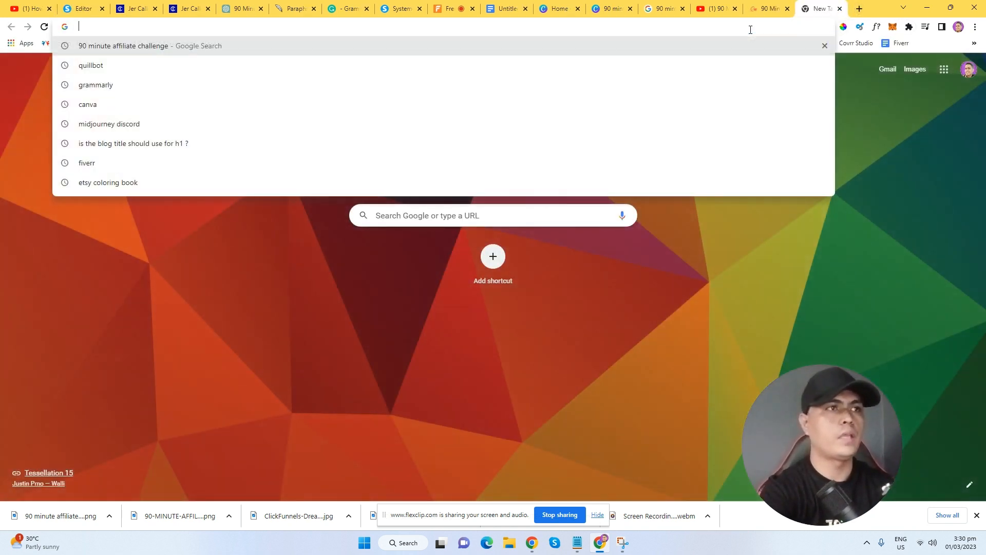
{"action": "type", "text": "lr"}
{"action": "key", "text": "Return"}
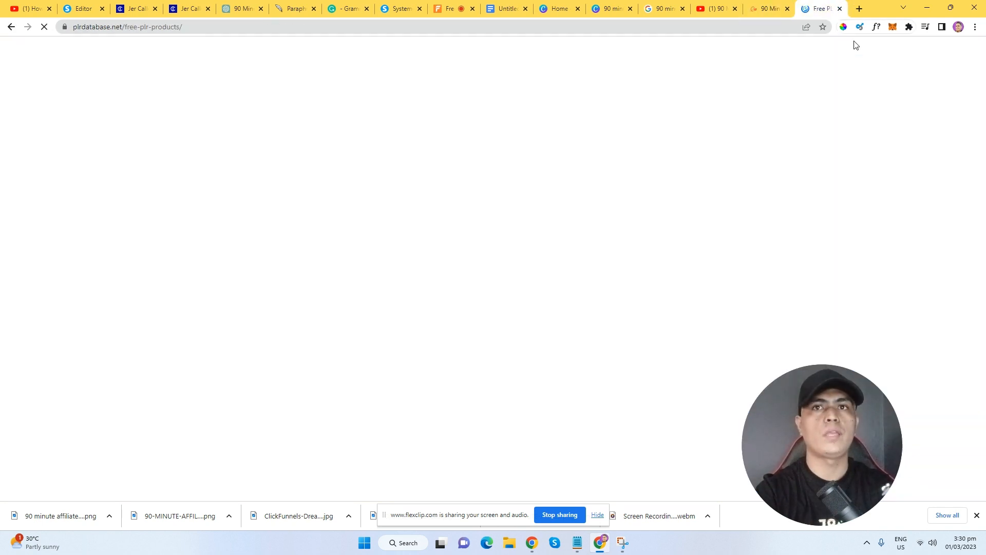
{"action": "left_click_drag", "start_coordinate": [983, 62], "coordinate": [981, 101]}
{"action": "scroll", "coordinate": [985, 69], "scroll_direction": "down", "scroll_amount": 1}
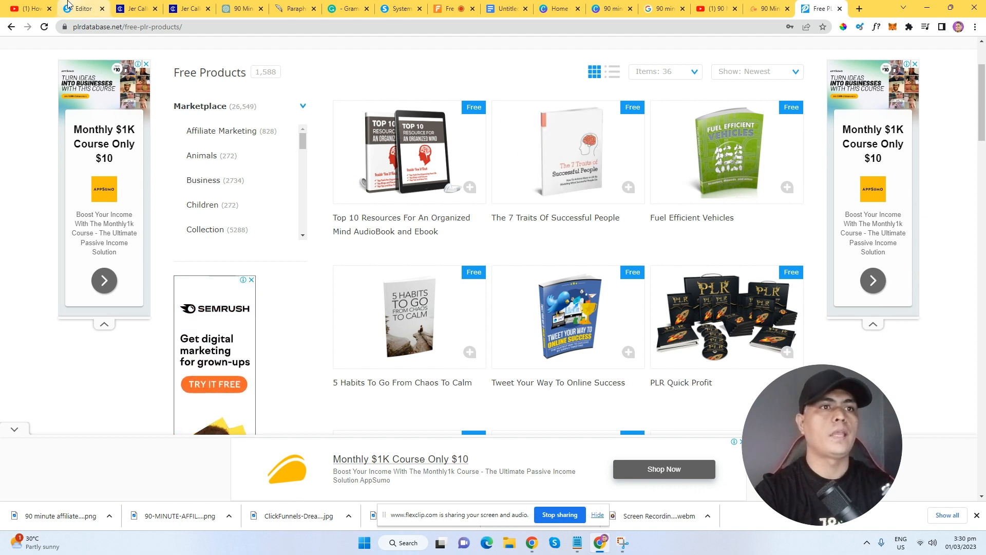
{"action": "left_click", "coordinate": [82, 8]}
Replace the Visit Sqribble Official Website button's ClickBank link with the YouTube video link.
{"action": "scroll", "coordinate": [466, 262], "scroll_direction": "down", "scroll_amount": 2}
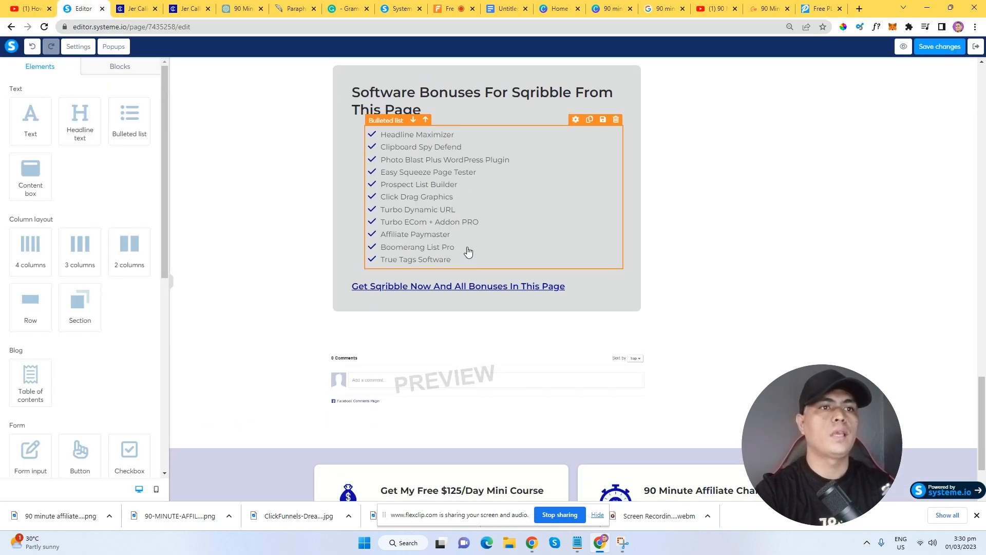
{"action": "scroll", "coordinate": [466, 252], "scroll_direction": "up", "scroll_amount": 2}
{"action": "scroll", "coordinate": [581, 301], "scroll_direction": "down", "scroll_amount": 1}
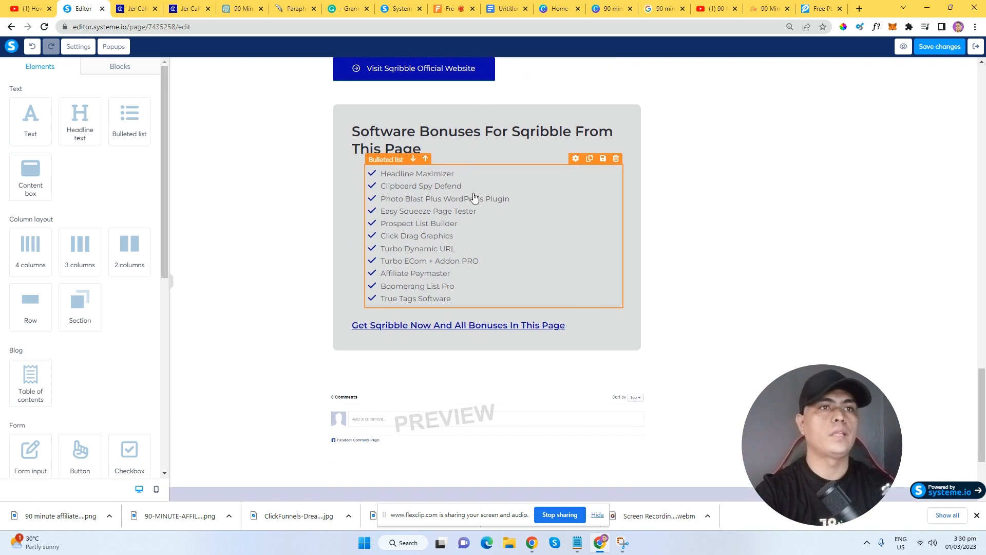
{"action": "scroll", "coordinate": [513, 257], "scroll_direction": "up", "scroll_amount": 2}
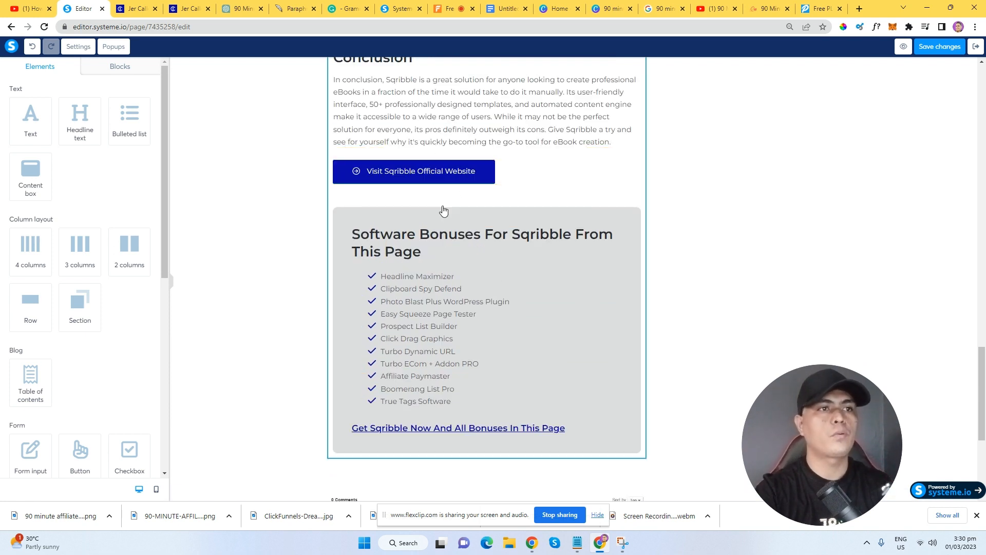
{"action": "left_click", "coordinate": [493, 182]}
{"action": "triple_click", "coordinate": [113, 142]}
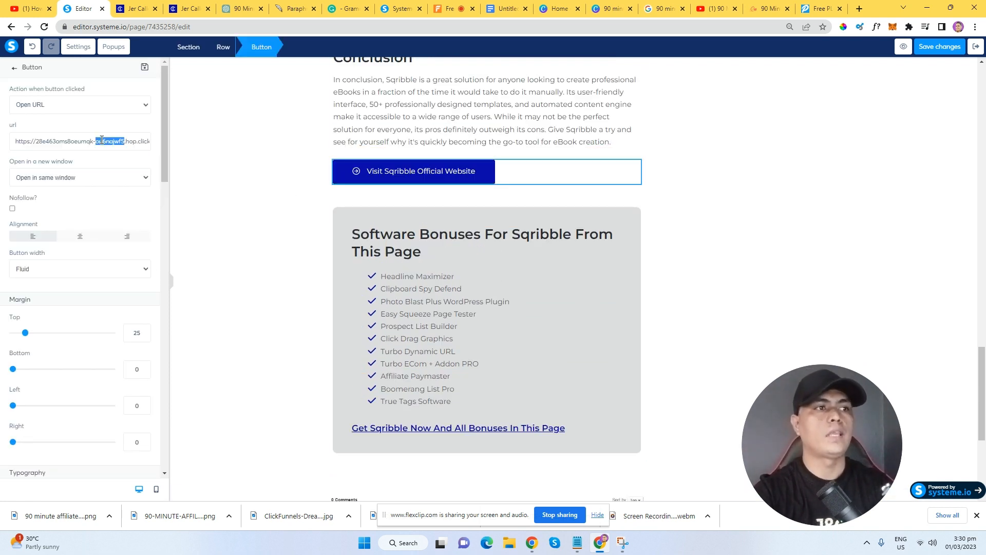
{"action": "right_click", "coordinate": [112, 142]}
{"action": "left_click", "coordinate": [161, 204]}
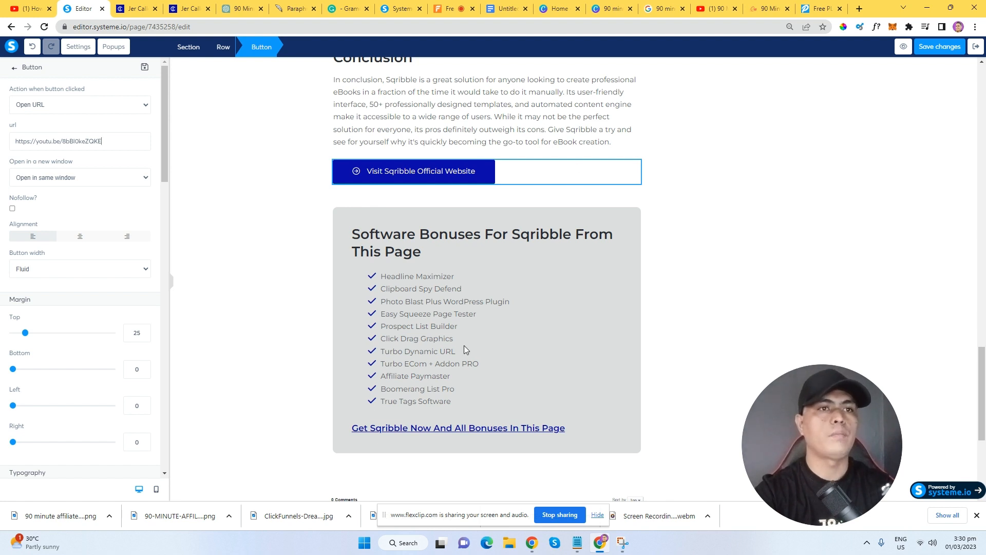
{"action": "left_click", "coordinate": [550, 318]}
Save the updated post and exit to the blog Posts list.
{"action": "scroll", "coordinate": [541, 314], "scroll_direction": "up", "scroll_amount": 5}
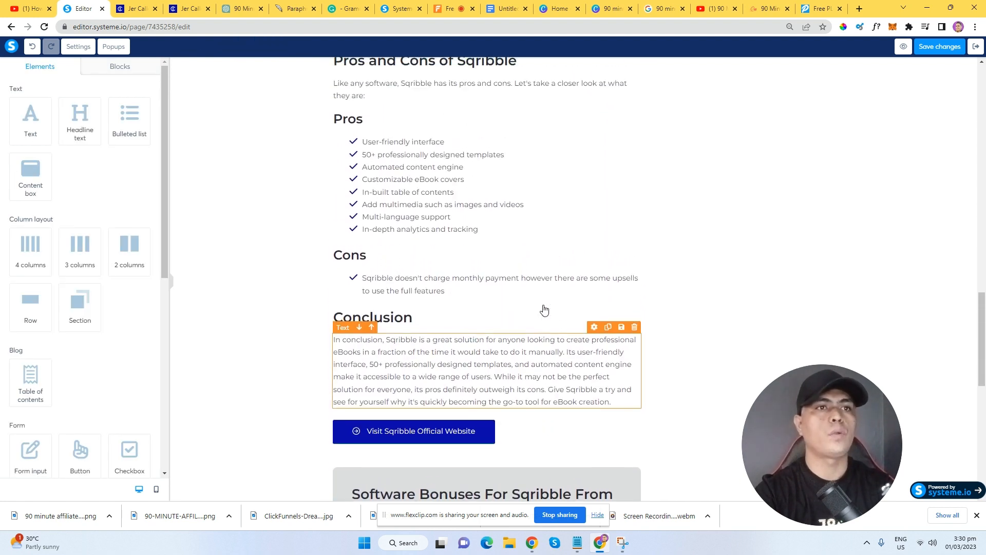
{"action": "scroll", "coordinate": [544, 310], "scroll_direction": "up", "scroll_amount": 10}
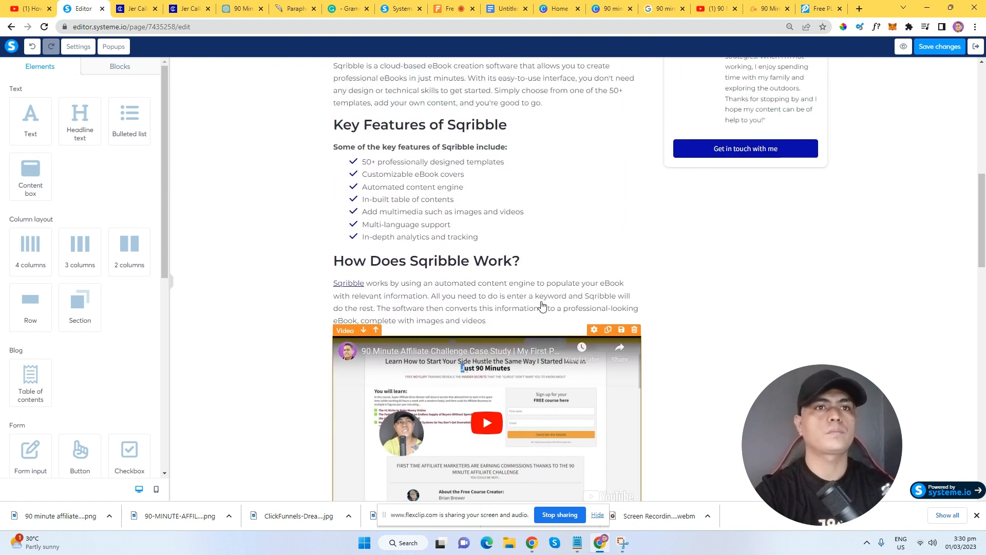
{"action": "scroll", "coordinate": [542, 307], "scroll_direction": "up", "scroll_amount": 7}
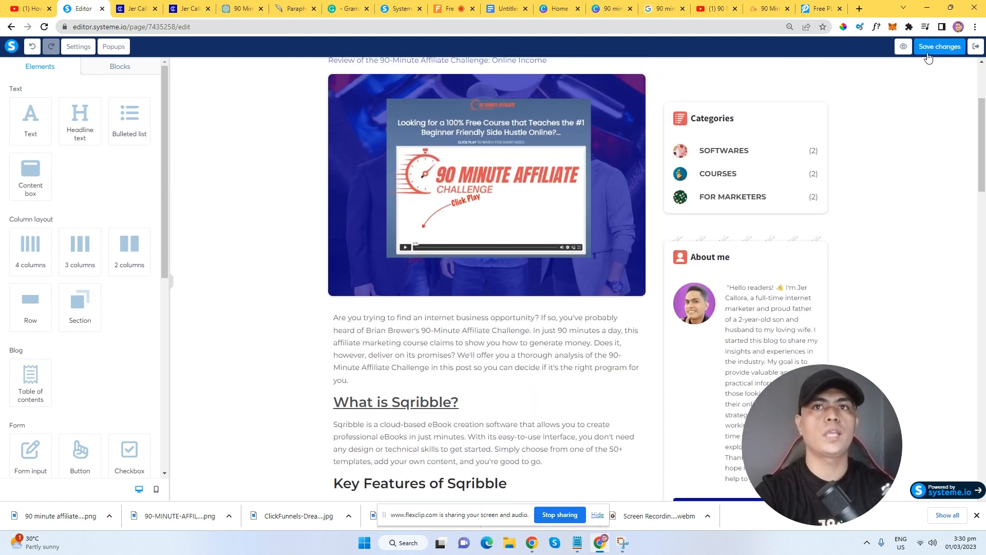
{"action": "left_click", "coordinate": [940, 49]}
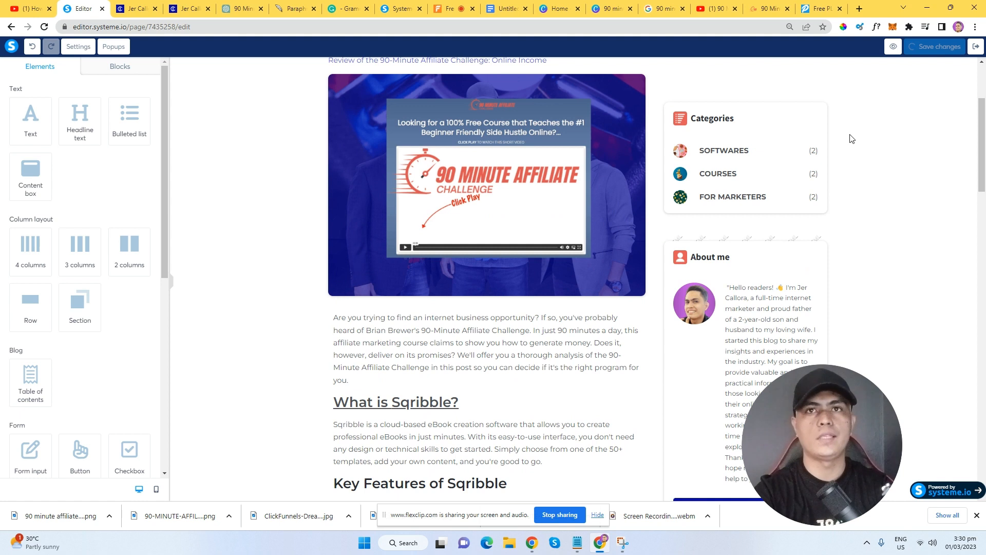
{"action": "left_click", "coordinate": [977, 50]}
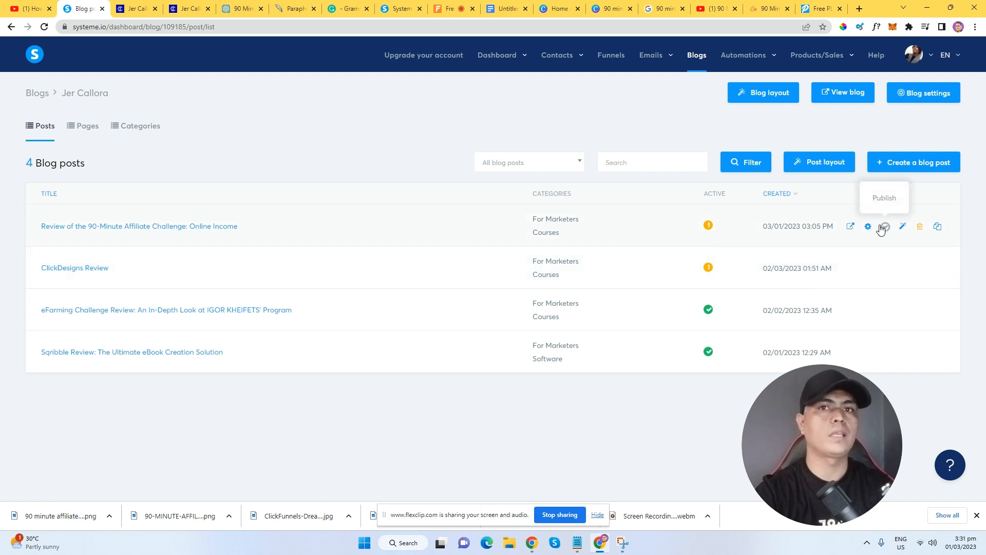
Publish and confirm activation of the 90-Minute Affiliate Challenge review post.
{"action": "left_click", "coordinate": [881, 228]}
{"action": "left_click", "coordinate": [470, 304]}
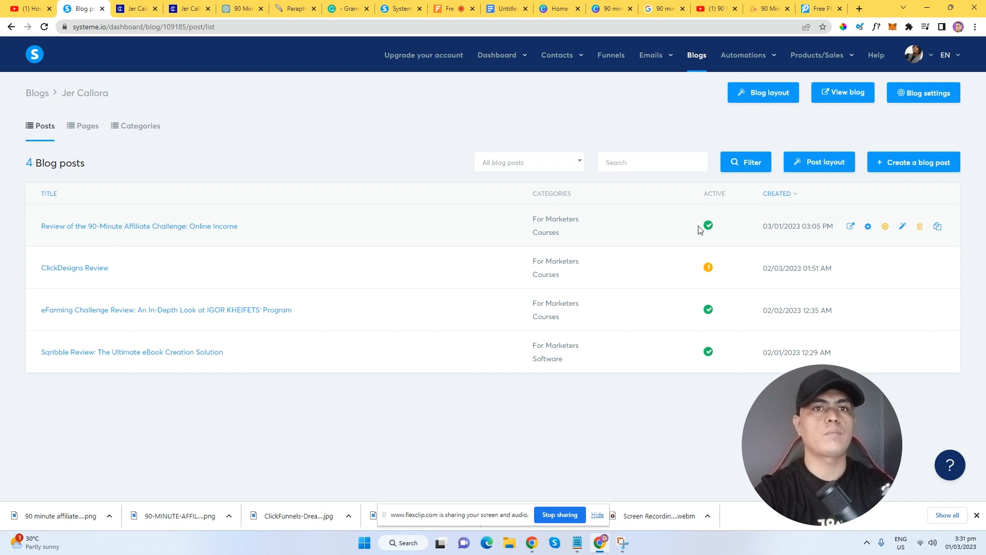
Open the live post at jerdigital.com/90minuteaffiliatechallengereview and scroll through its content.
{"action": "left_click", "coordinate": [851, 226]}
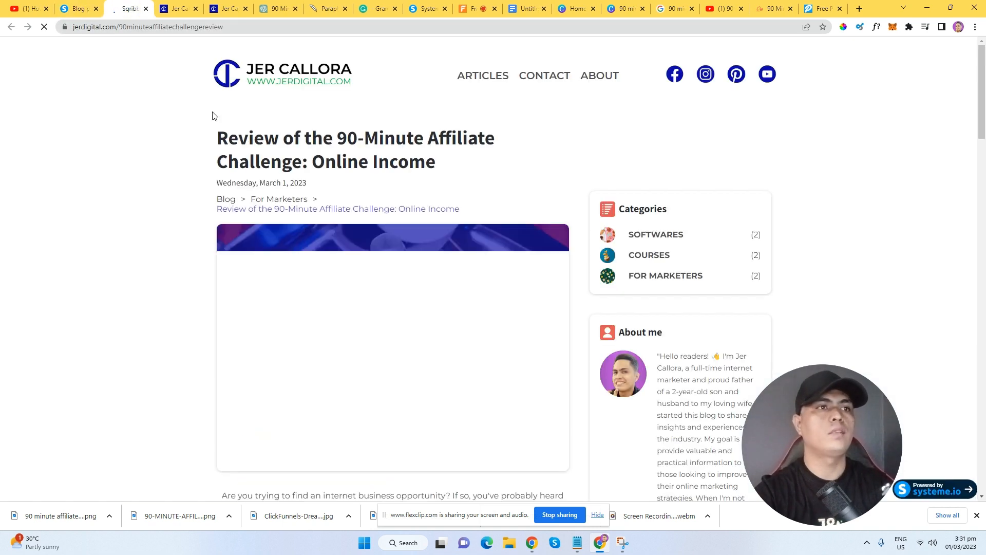
{"action": "scroll", "coordinate": [363, 187], "scroll_direction": "down", "scroll_amount": 3}
{"action": "scroll", "coordinate": [363, 190], "scroll_direction": "up", "scroll_amount": 1}
{"action": "left_click_drag", "start_coordinate": [237, 85], "coordinate": [484, 115]}
{"action": "scroll", "coordinate": [489, 223], "scroll_direction": "down", "scroll_amount": 5}
{"action": "scroll", "coordinate": [384, 150], "scroll_direction": "up", "scroll_amount": 2}
{"action": "scroll", "coordinate": [417, 198], "scroll_direction": "down", "scroll_amount": 4}
{"action": "left_click_drag", "start_coordinate": [262, 98], "coordinate": [239, 154]}
{"action": "scroll", "coordinate": [411, 236], "scroll_direction": "down", "scroll_amount": 14}
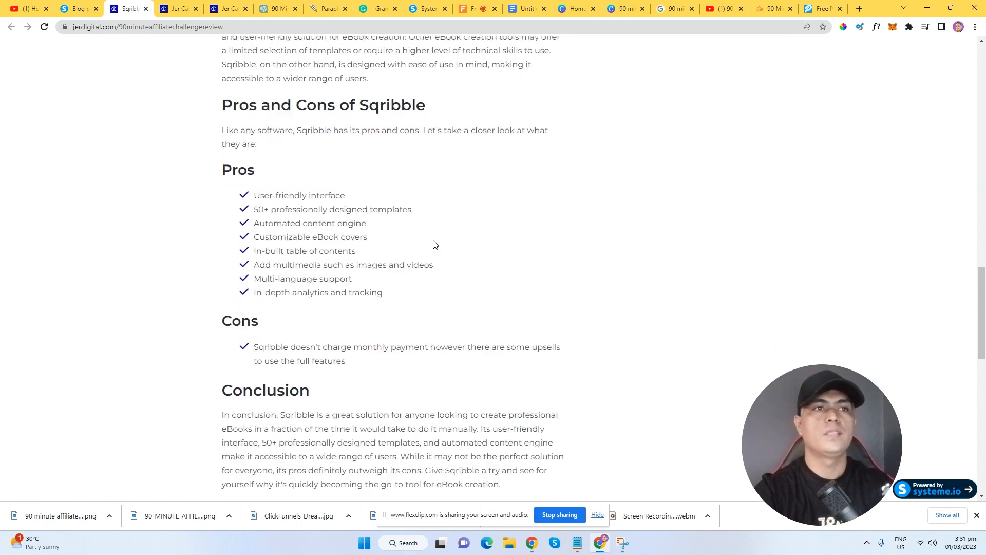
{"action": "scroll", "coordinate": [435, 243], "scroll_direction": "down", "scroll_amount": 1}
{"action": "scroll", "coordinate": [432, 240], "scroll_direction": "up", "scroll_amount": 7}
{"action": "left_click_drag", "start_coordinate": [983, 236], "coordinate": [981, 72]}
Highlight the post title to review it, then scroll back up the page.
{"action": "left_click_drag", "start_coordinate": [362, 138], "coordinate": [450, 160]}
{"action": "left_click", "coordinate": [452, 160]}
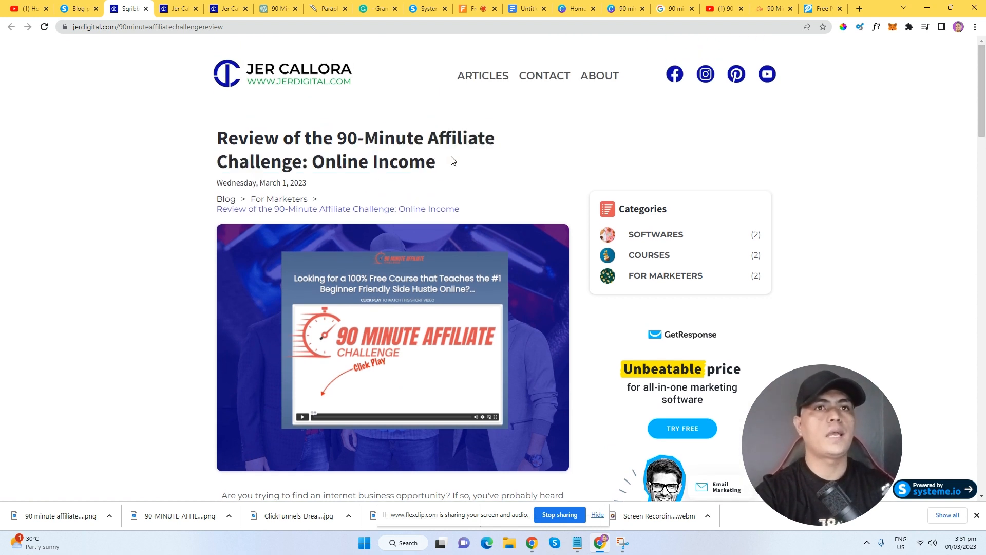
{"action": "left_click_drag", "start_coordinate": [984, 109], "coordinate": [985, 45]}
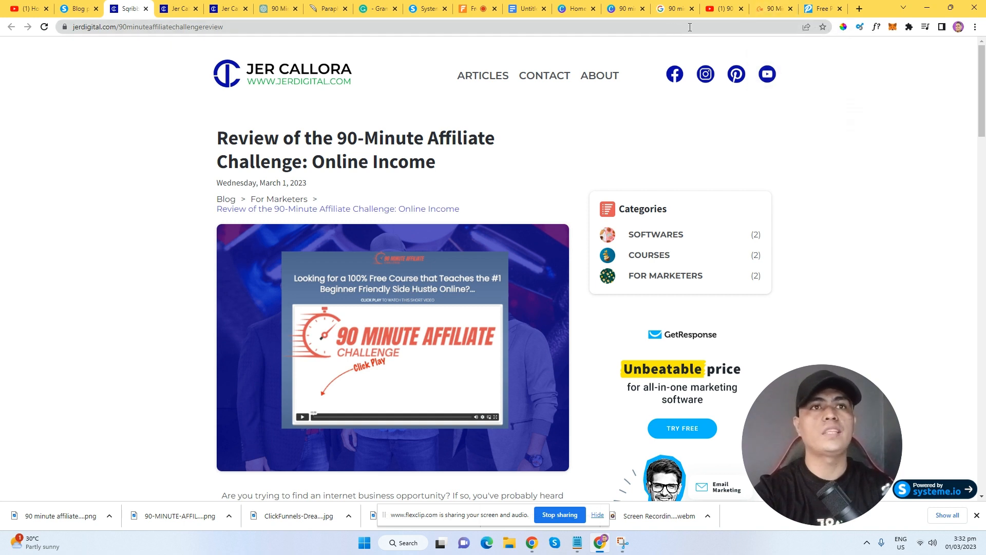
Load Gmail in the Google Images tab using the 'gm' address shortcut.
{"action": "left_click", "coordinate": [670, 9]}
{"action": "left_click", "coordinate": [653, 25]}
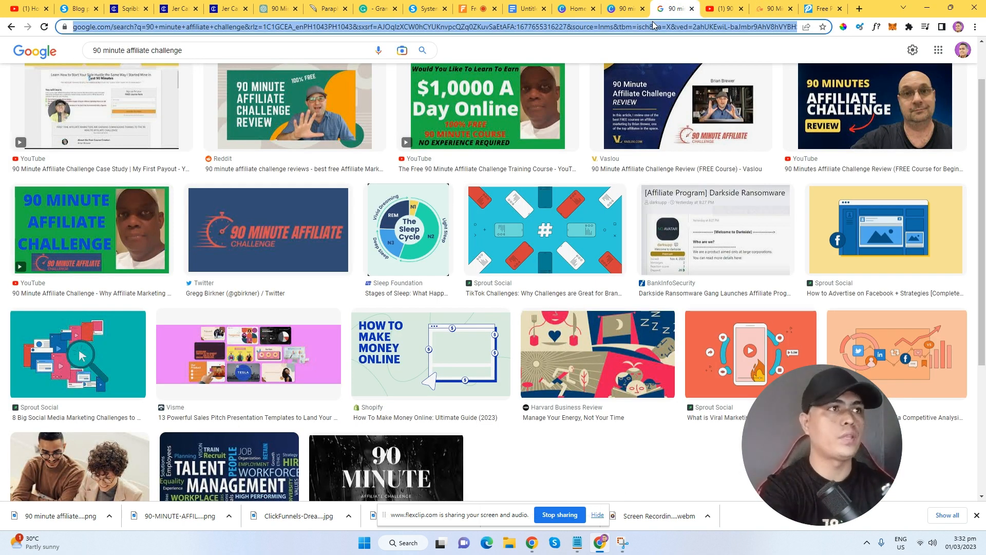
{"action": "type", "text": "gm"}
{"action": "key", "text": "Return"}
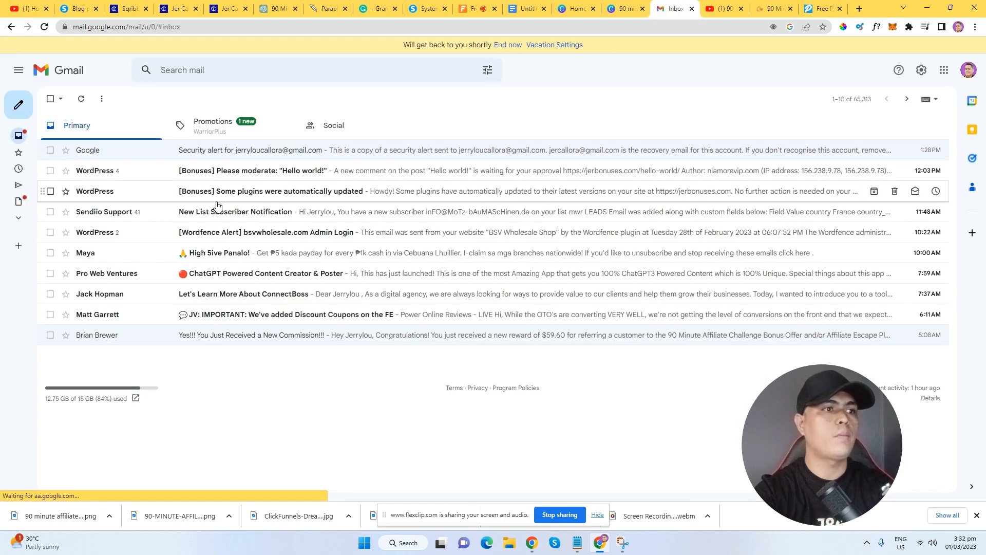
Open the new commission email and highlight its $59.60 referral reward.
{"action": "left_click", "coordinate": [315, 336]}
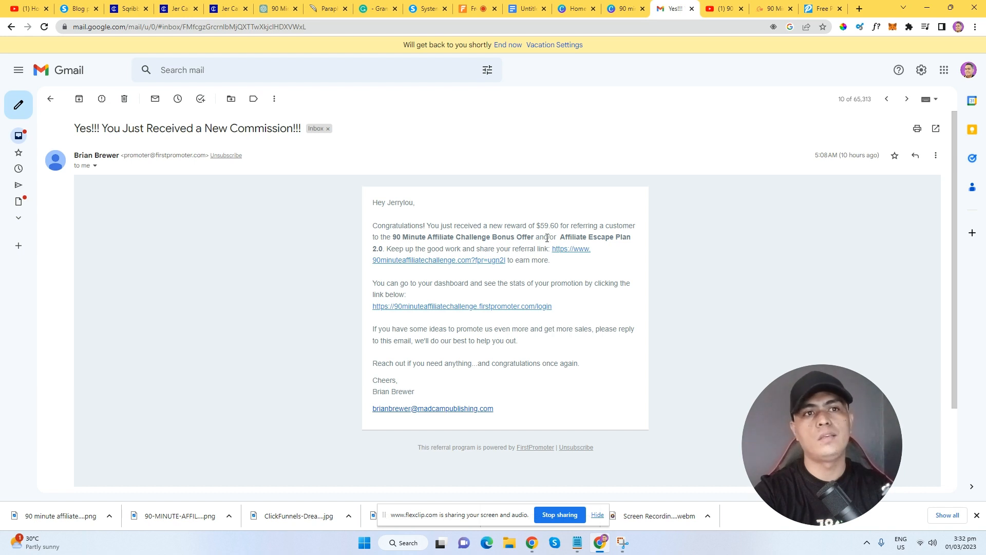
{"action": "left_click_drag", "start_coordinate": [539, 229], "coordinate": [577, 226]}
{"action": "left_click", "coordinate": [625, 230]}
{"action": "left_click", "coordinate": [583, 224]}
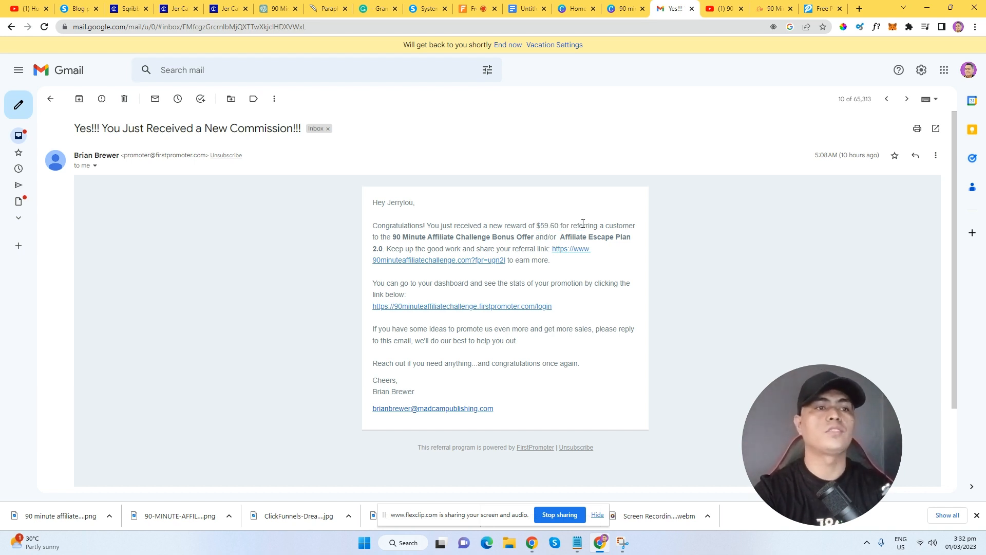